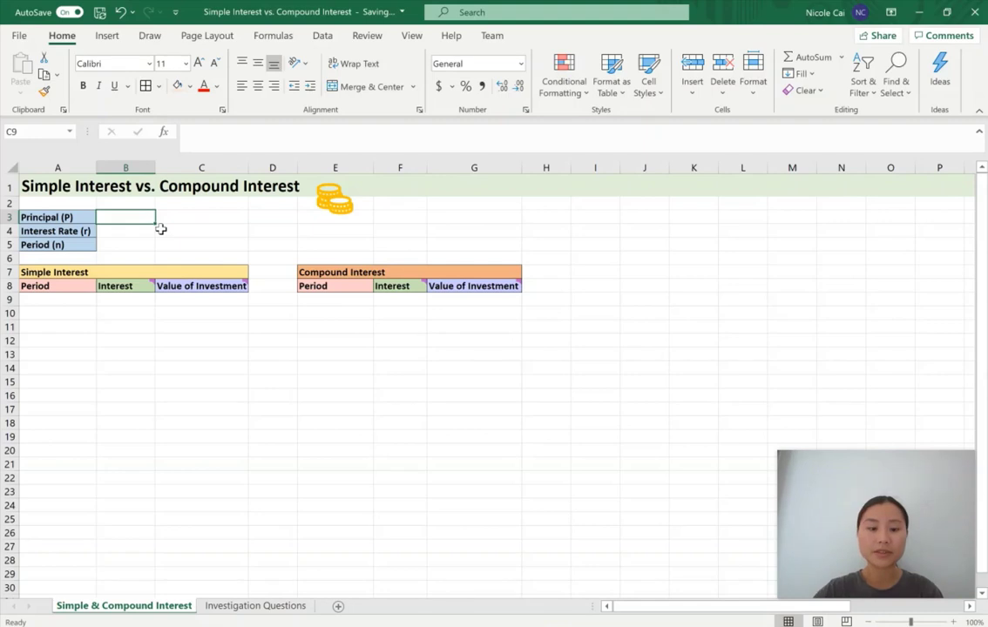
Enter a principal of 1000, an interest rate of 0.01 and a period of 20 in cells B3 to B5
{"action": "type", "text": "1000"}
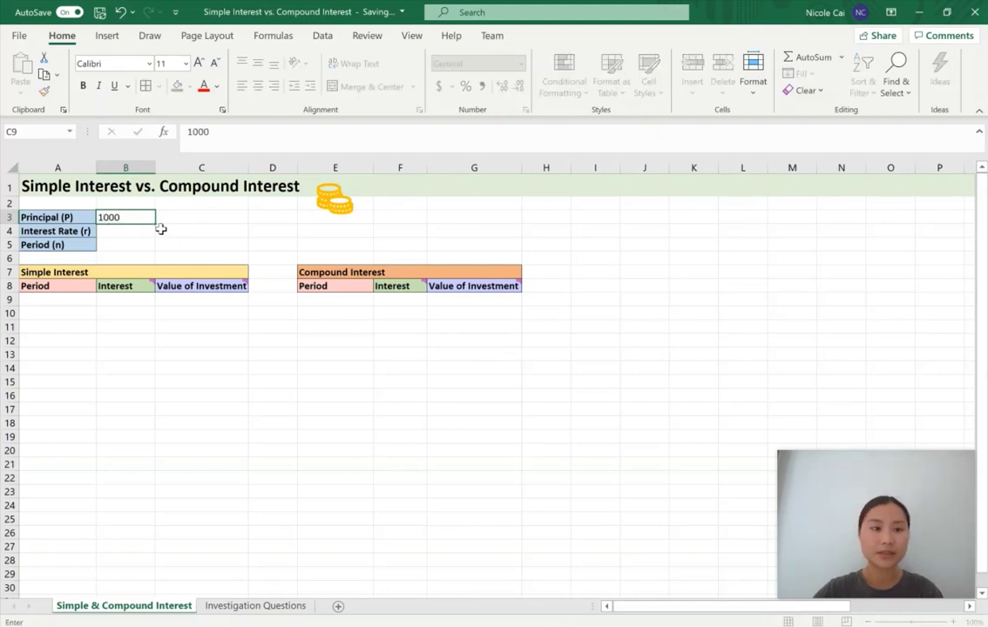
{"action": "key", "text": "Return"}
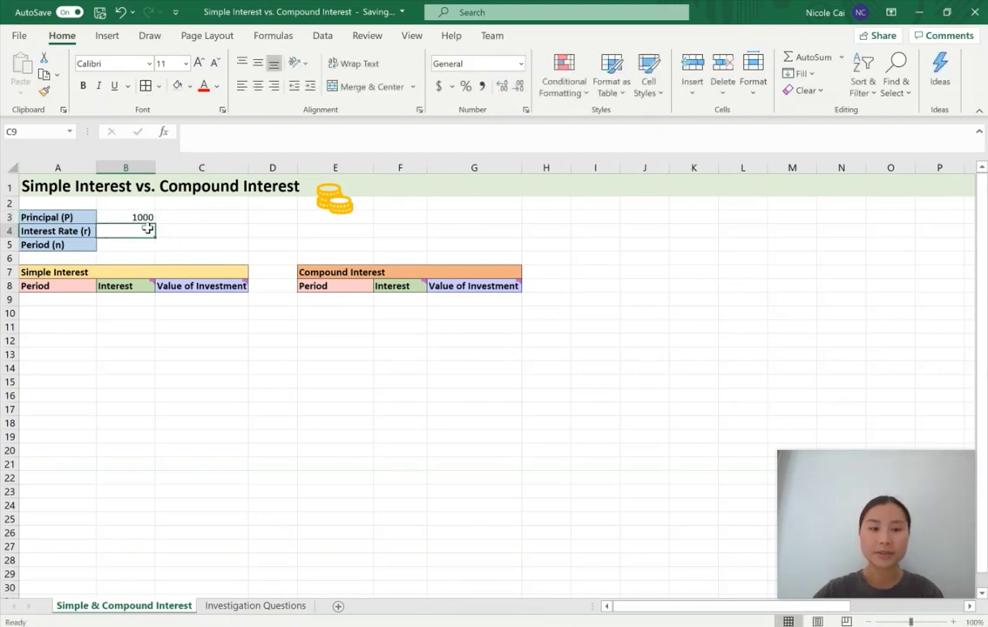
{"action": "type", "text": "0.01"}
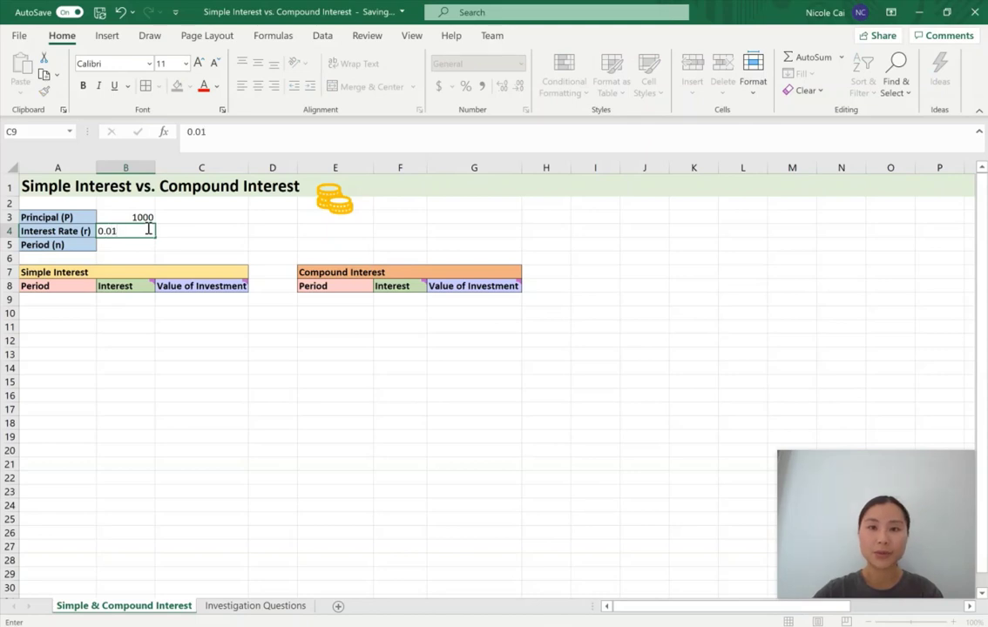
{"action": "key", "text": "Return"}
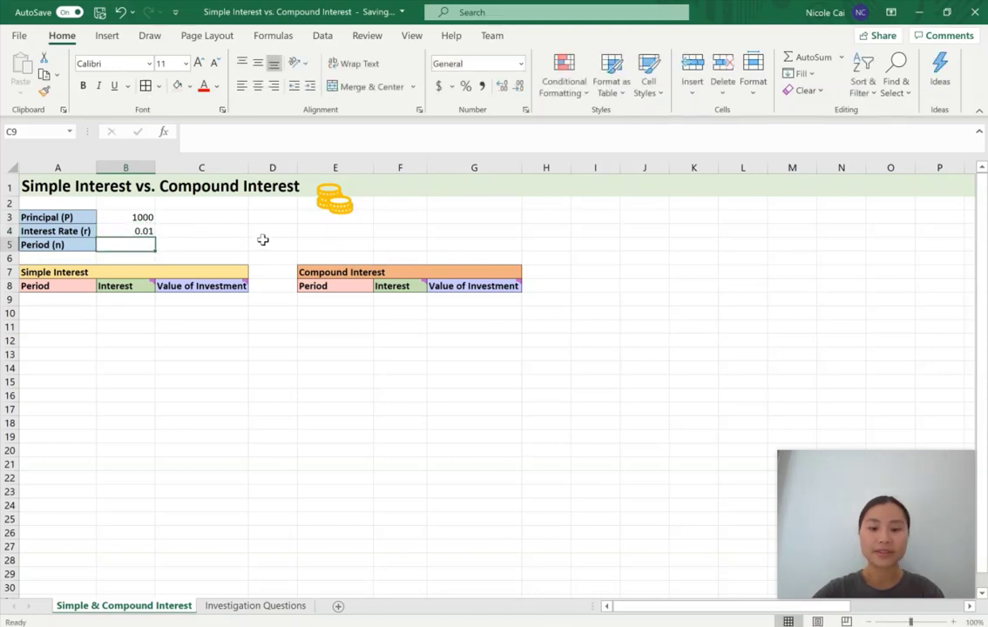
{"action": "type", "text": "20"}
{"action": "key", "text": "Return"}
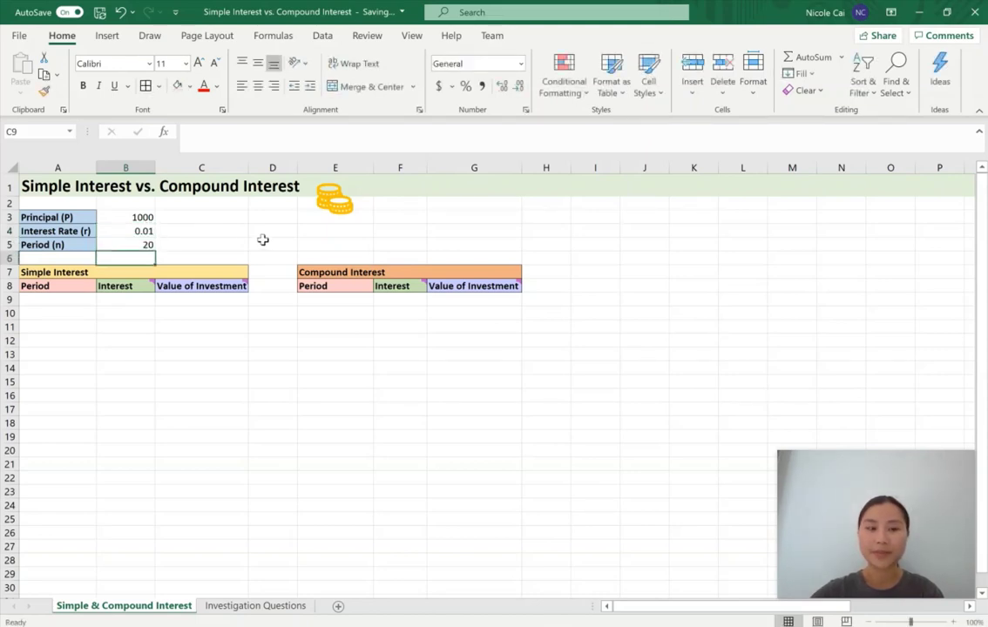
Format the principal in B3 as Currency and the interest rate in B4 as Percentage
{"action": "left_click", "coordinate": [138, 217]}
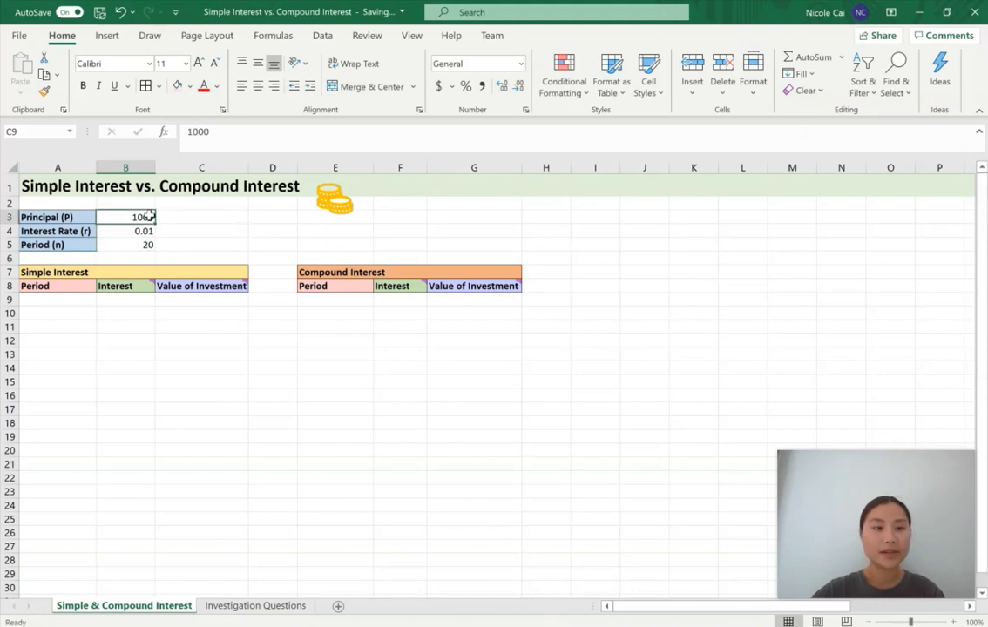
{"action": "left_click", "coordinate": [520, 65]}
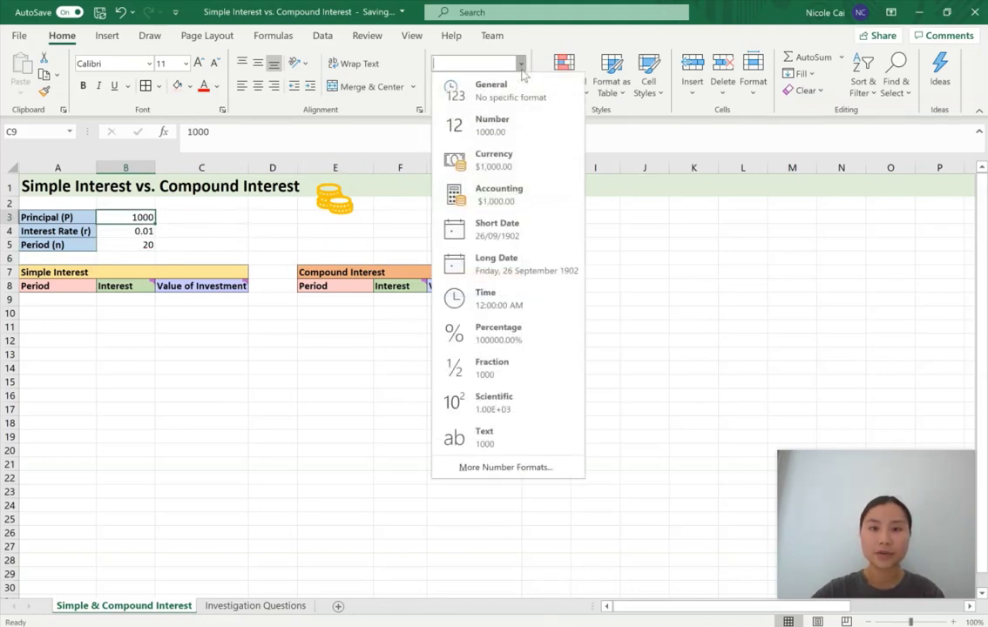
{"action": "left_click", "coordinate": [514, 157]}
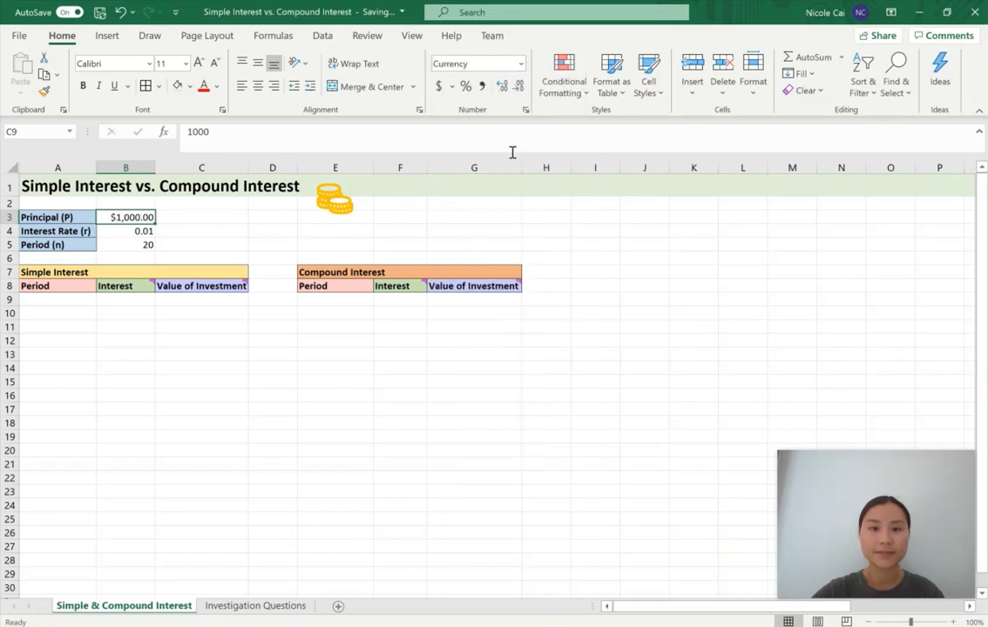
{"action": "left_click", "coordinate": [144, 230]}
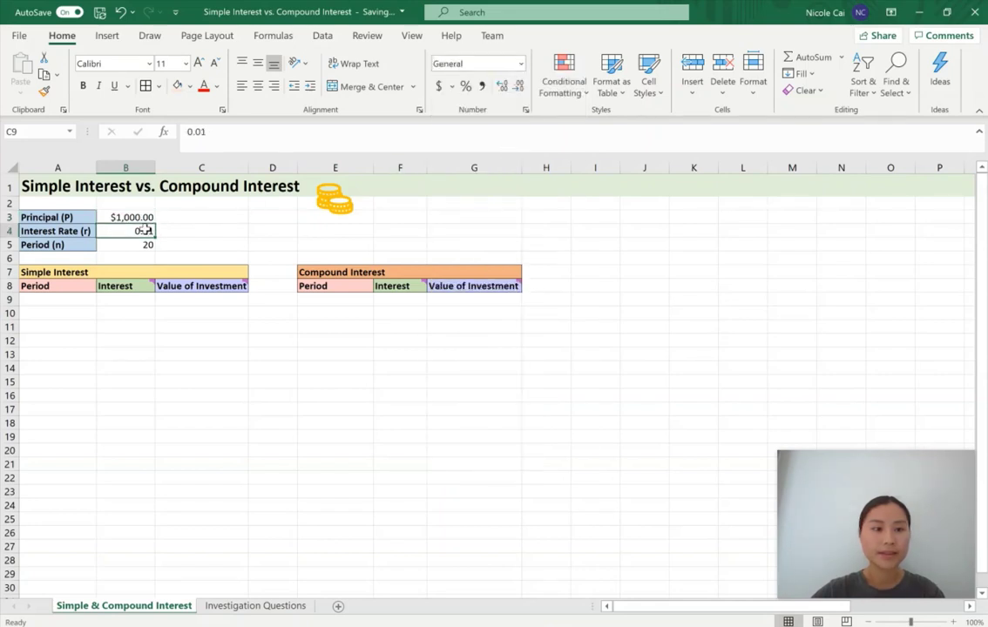
{"action": "left_click", "coordinate": [520, 64]}
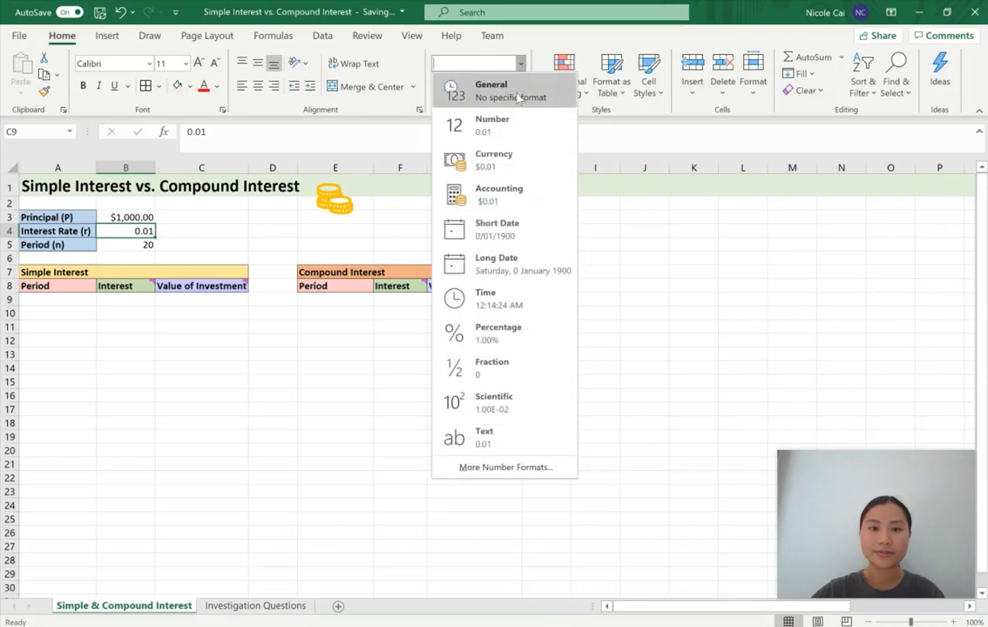
{"action": "left_click", "coordinate": [490, 329]}
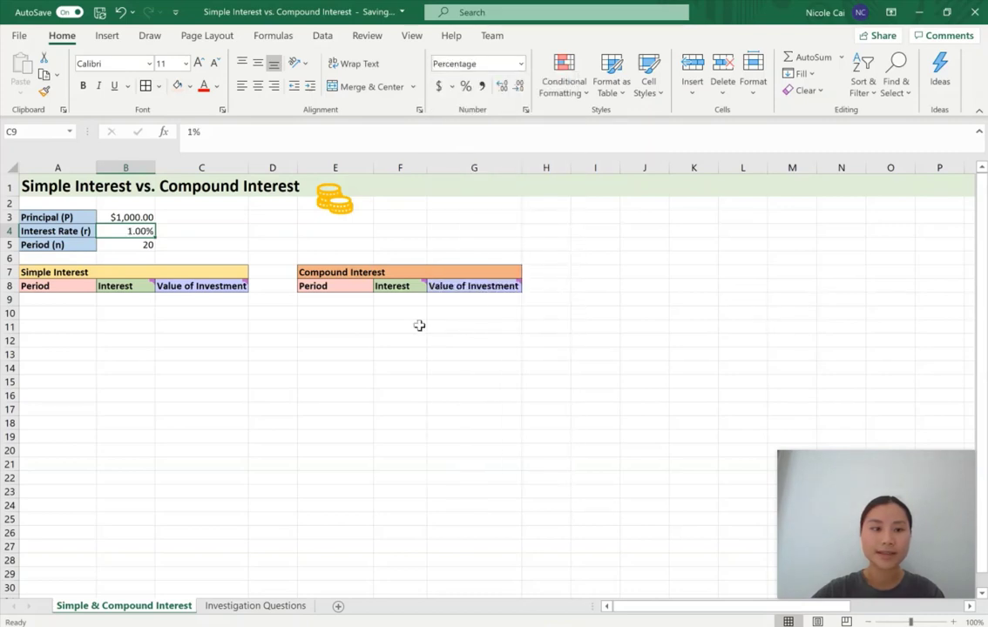
{"action": "left_click", "coordinate": [150, 246]}
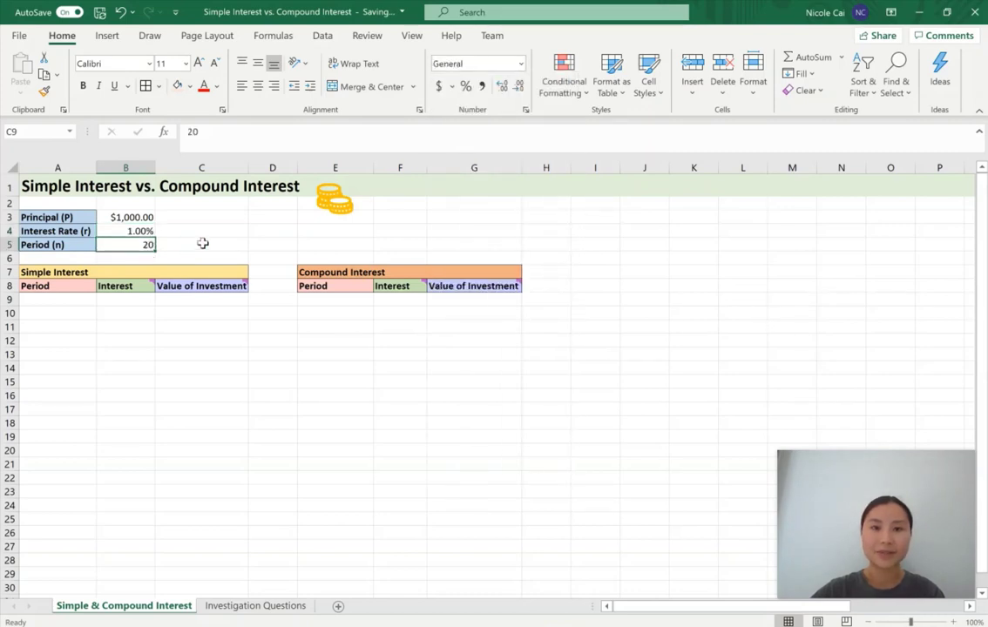
{"action": "left_click", "coordinate": [203, 243]}
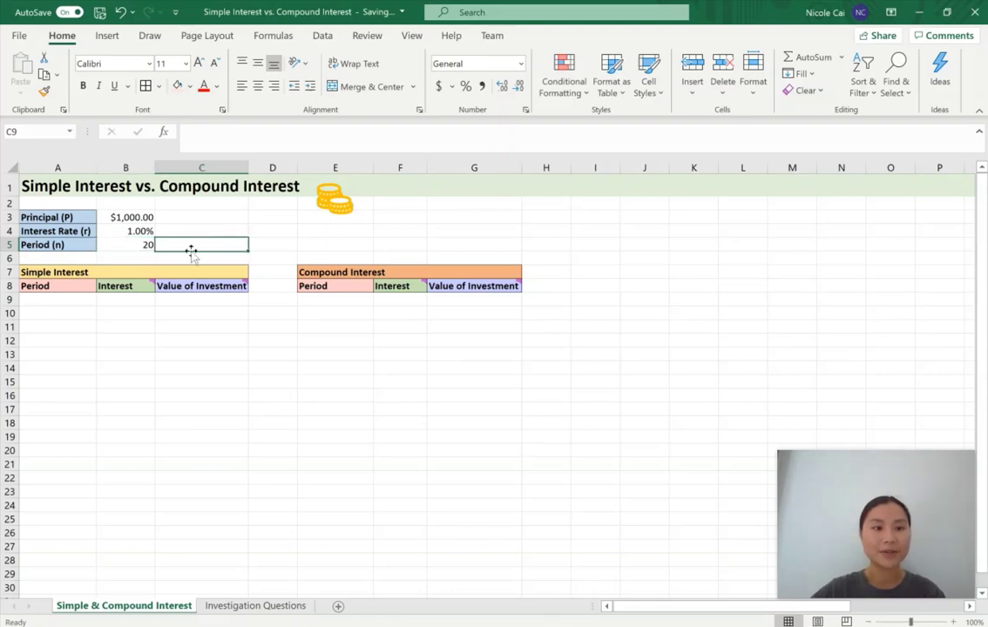
Number the periods 1 to 20 in A9:A28 of the Simple Interest table by extending the series 1, 2, 3
{"action": "left_click", "coordinate": [62, 301]}
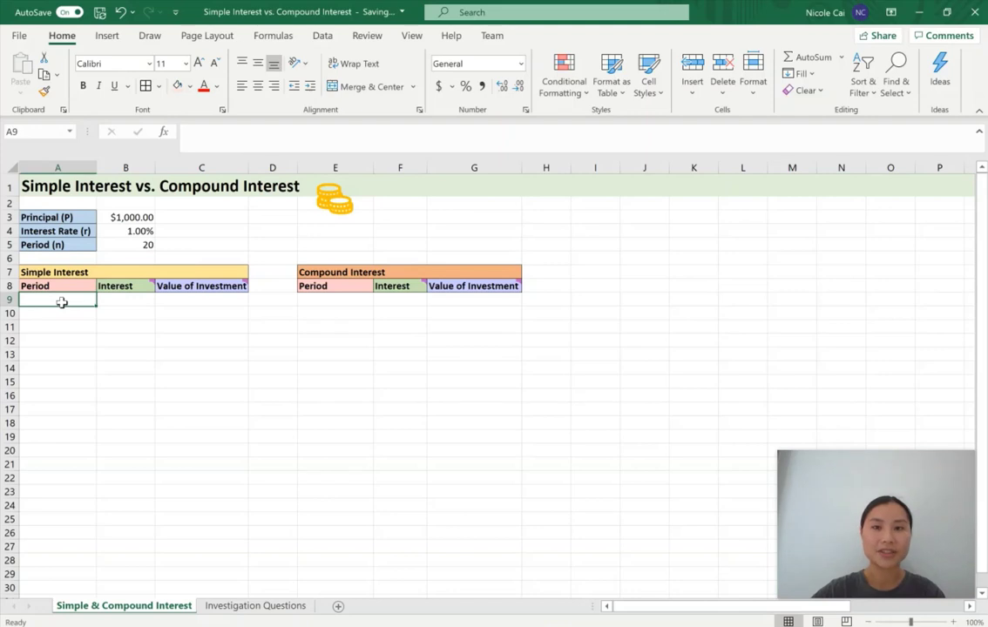
{"action": "left_click", "coordinate": [125, 245]}
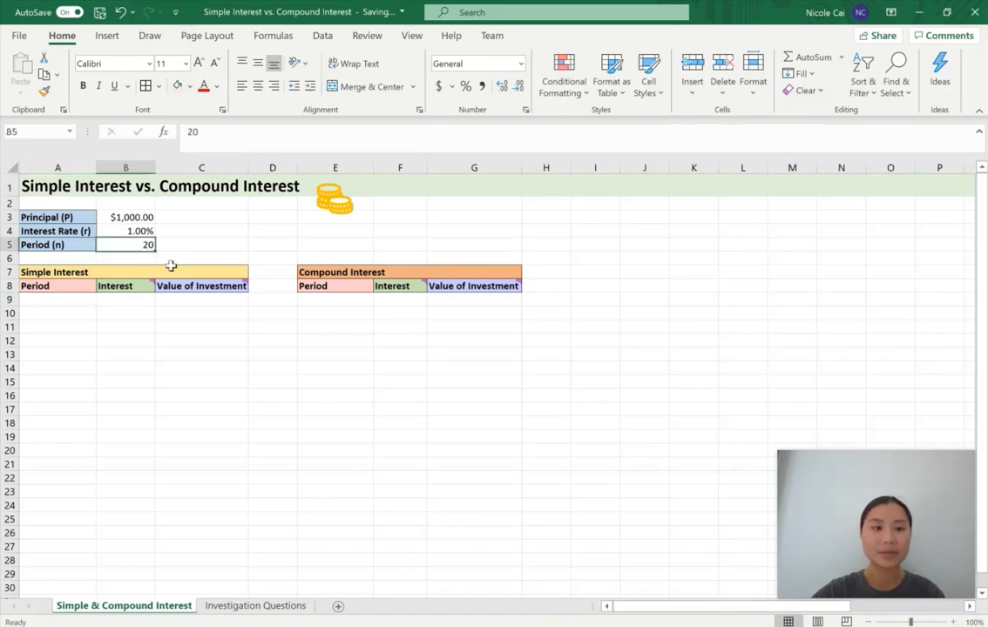
{"action": "left_click", "coordinate": [80, 303]}
{"action": "type", "text": "1"}
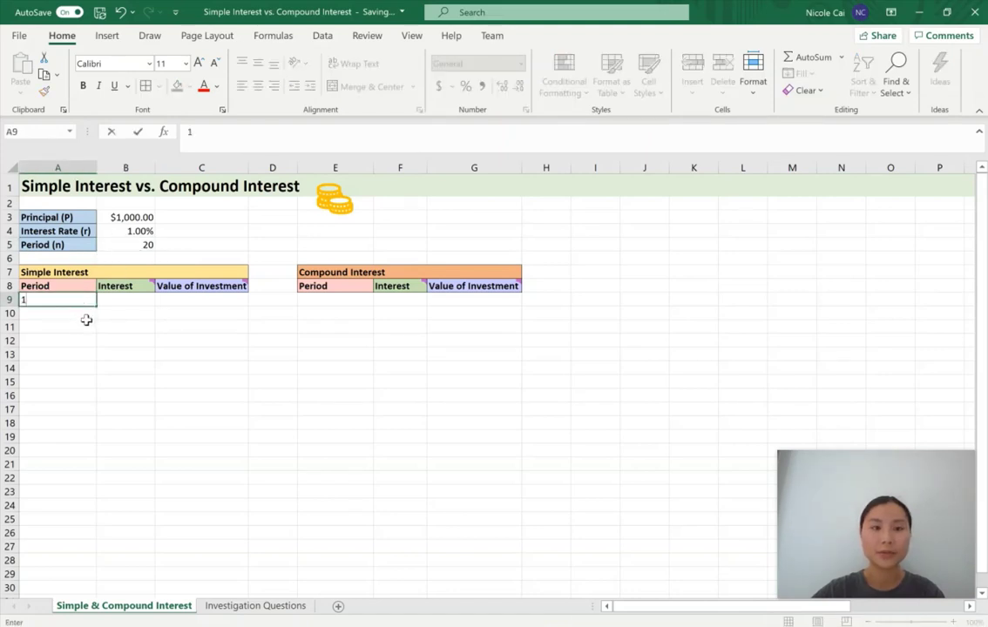
{"action": "key", "text": "Return"}
{"action": "type", "text": "2"}
{"action": "key", "text": "Return"}
{"action": "type", "text": "3"}
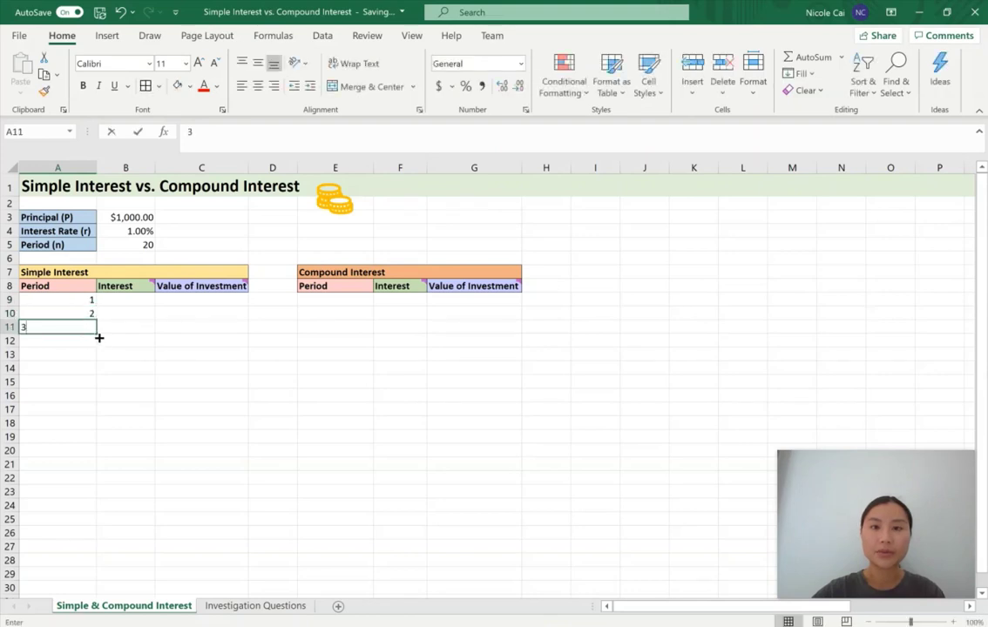
{"action": "key", "text": "Return"}
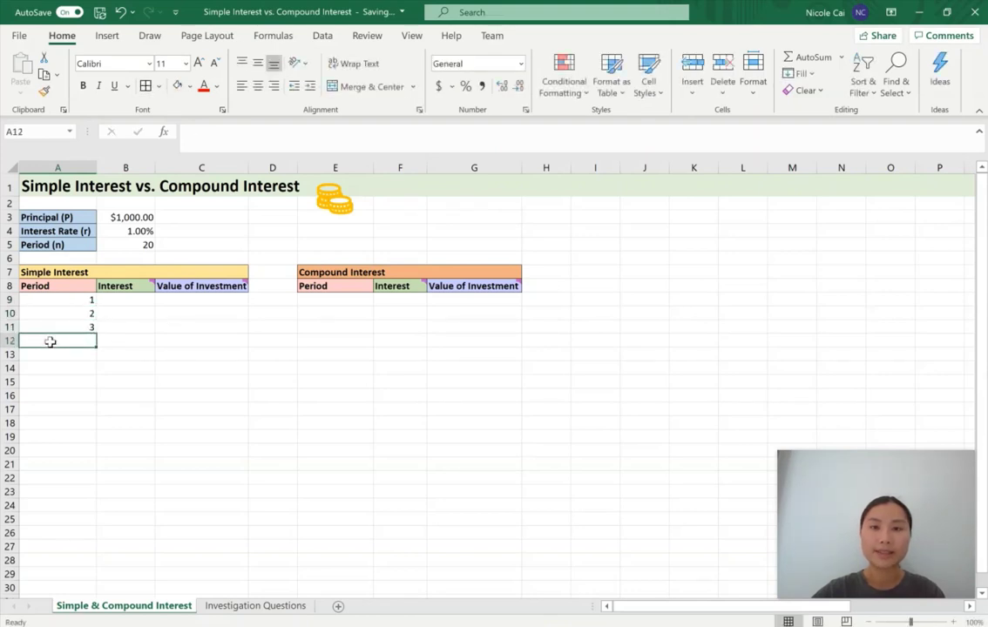
{"action": "left_click_drag", "start_coordinate": [77, 302], "coordinate": [75, 331]}
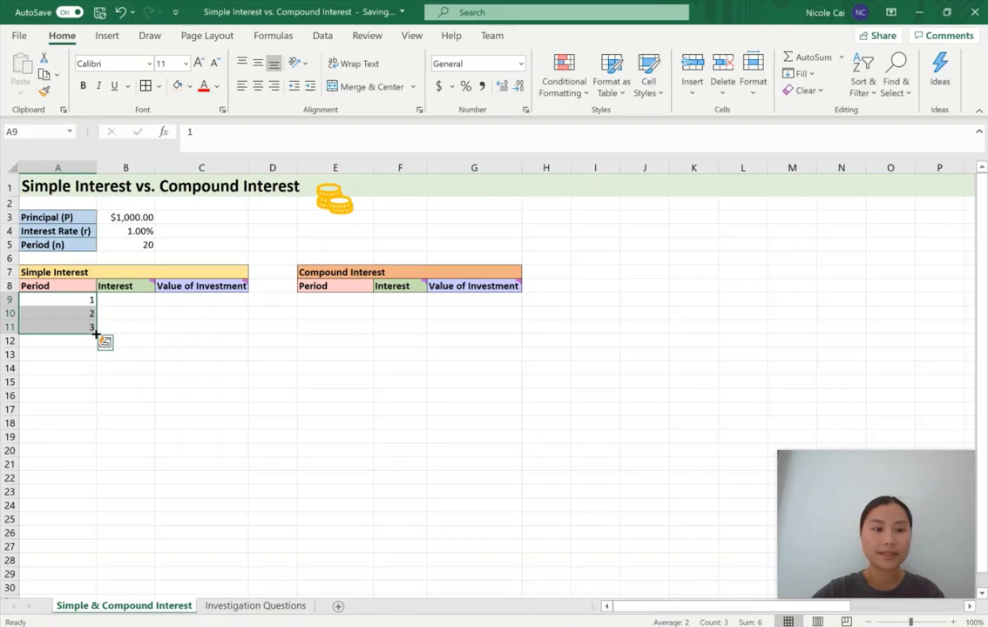
{"action": "left_click_drag", "start_coordinate": [96, 335], "coordinate": [88, 571]}
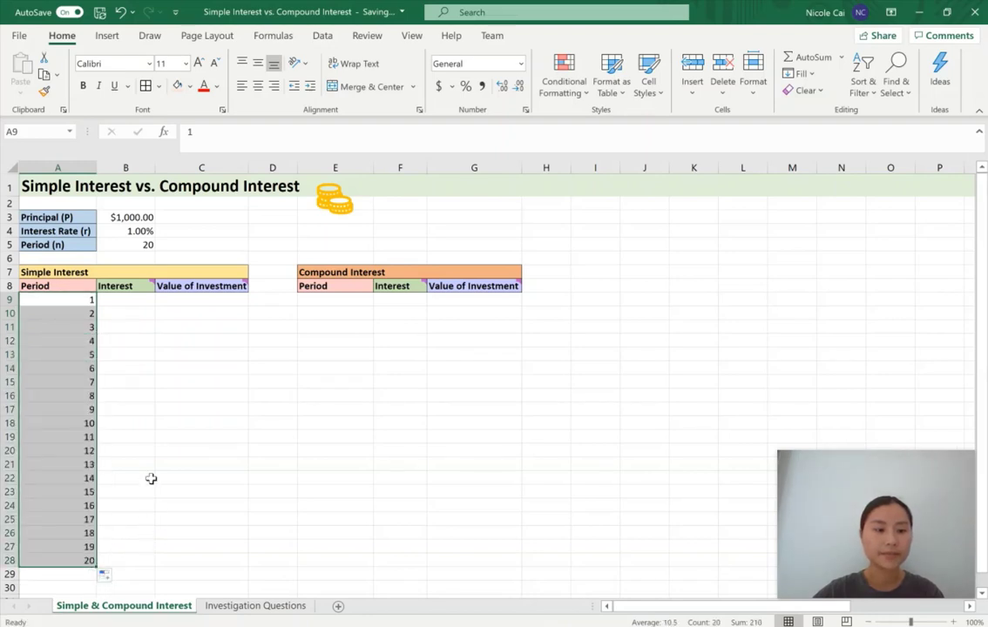
Enter the simple interest formula =$B$3*$B$4*$A$9 in B9 for the first period, following the header's comment
{"action": "left_click", "coordinate": [131, 302]}
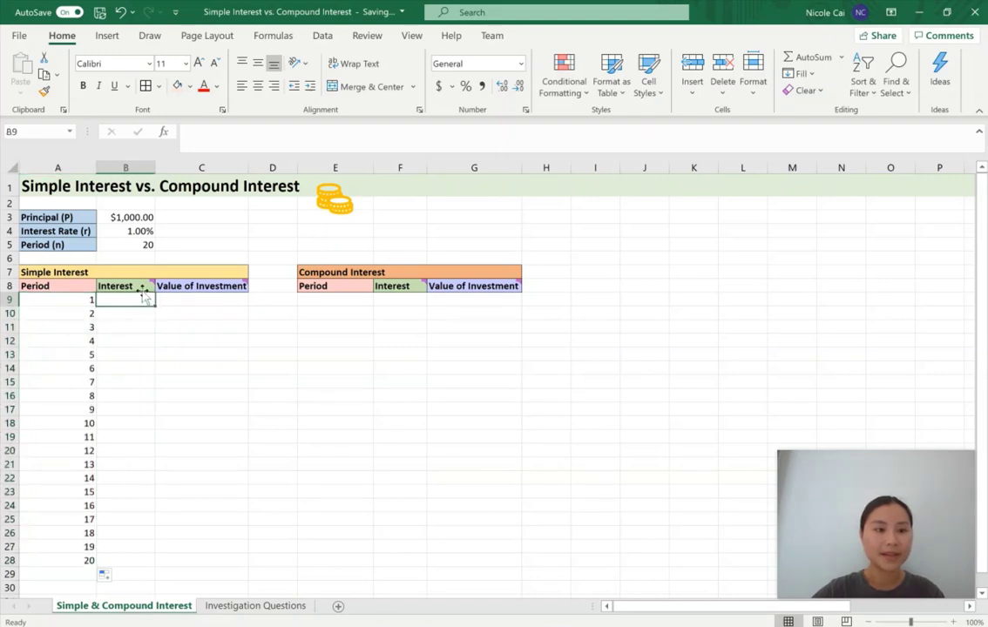
{"action": "mouse_move", "coordinate": [142, 290]}
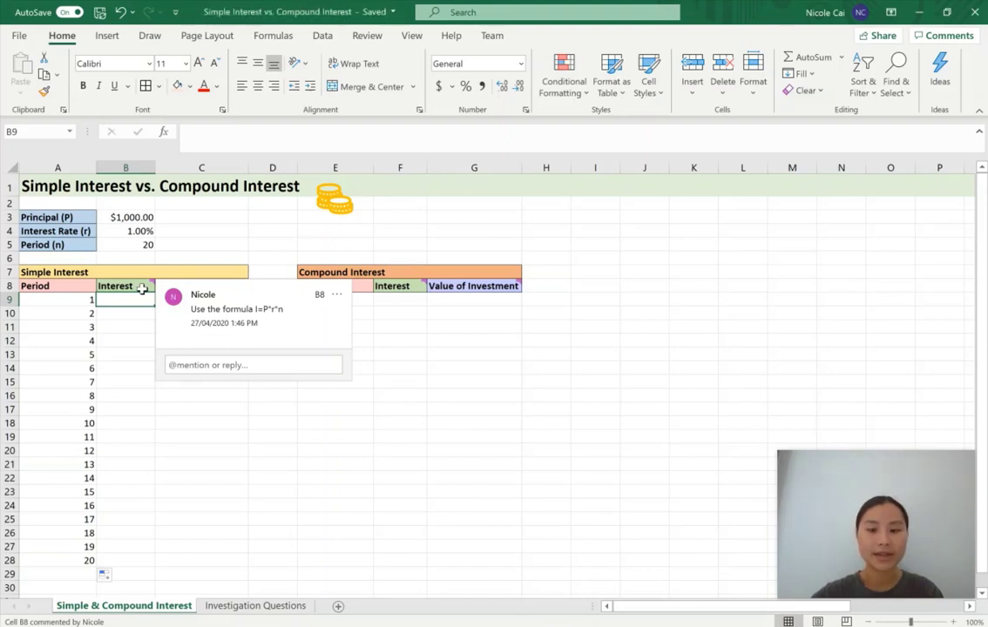
{"action": "type", "text": "="}
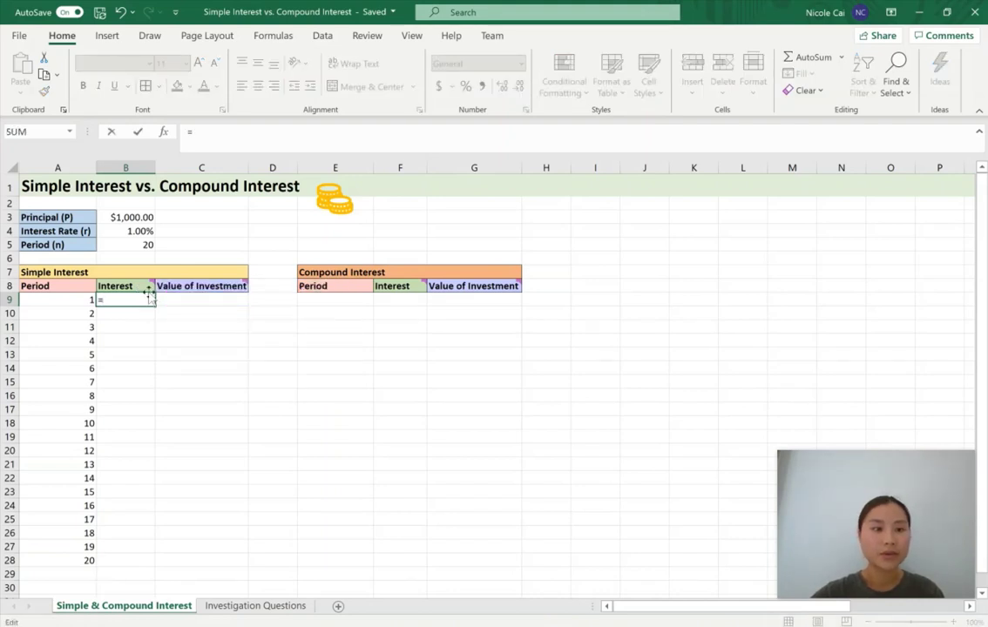
{"action": "left_click", "coordinate": [145, 218]}
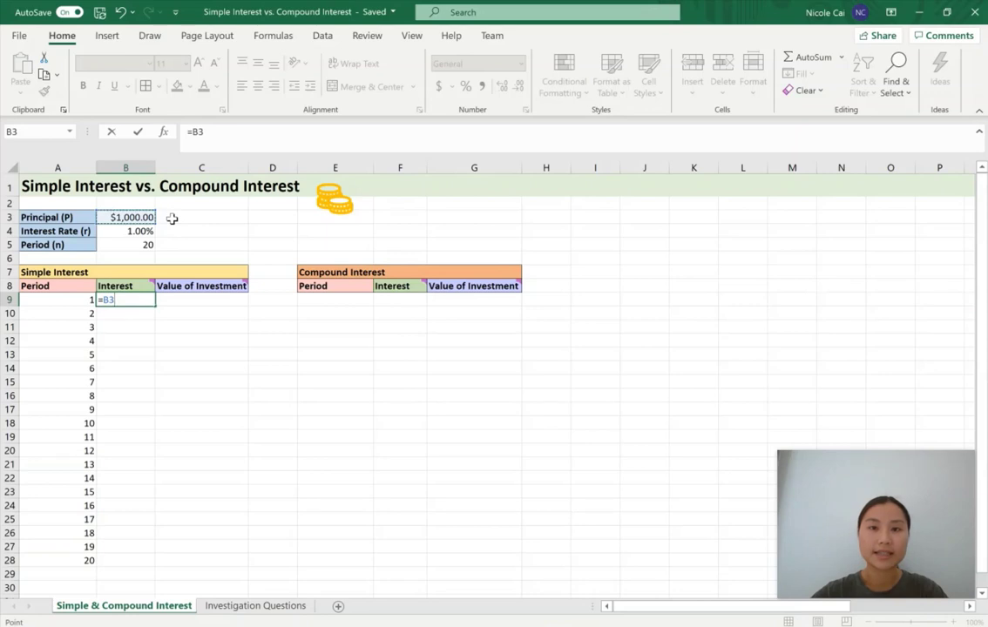
{"action": "key", "text": "F4"}
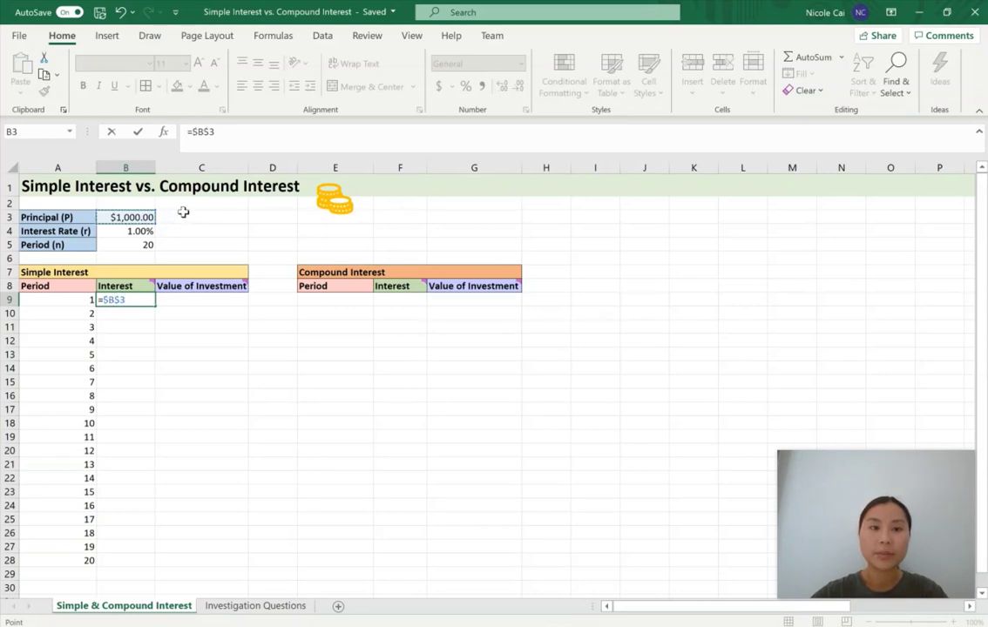
{"action": "left_click", "coordinate": [216, 138]}
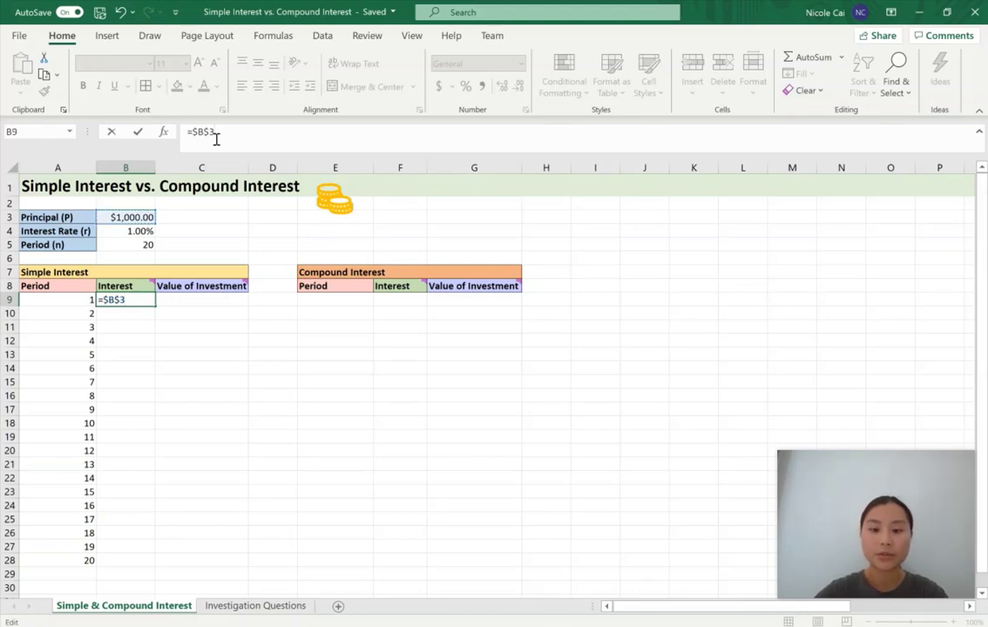
{"action": "type", "text": "*"}
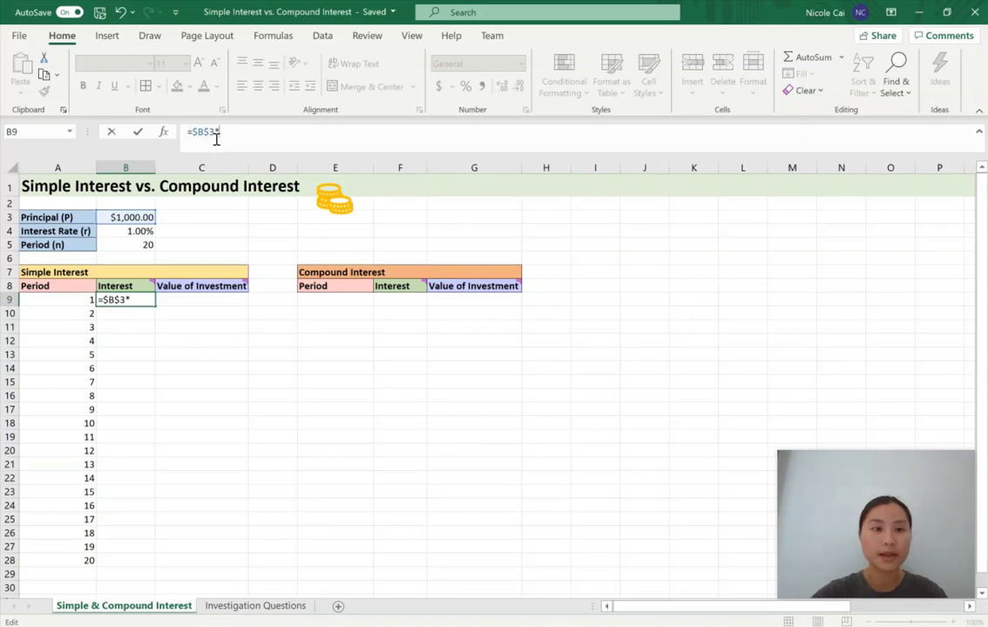
{"action": "left_click", "coordinate": [142, 231]}
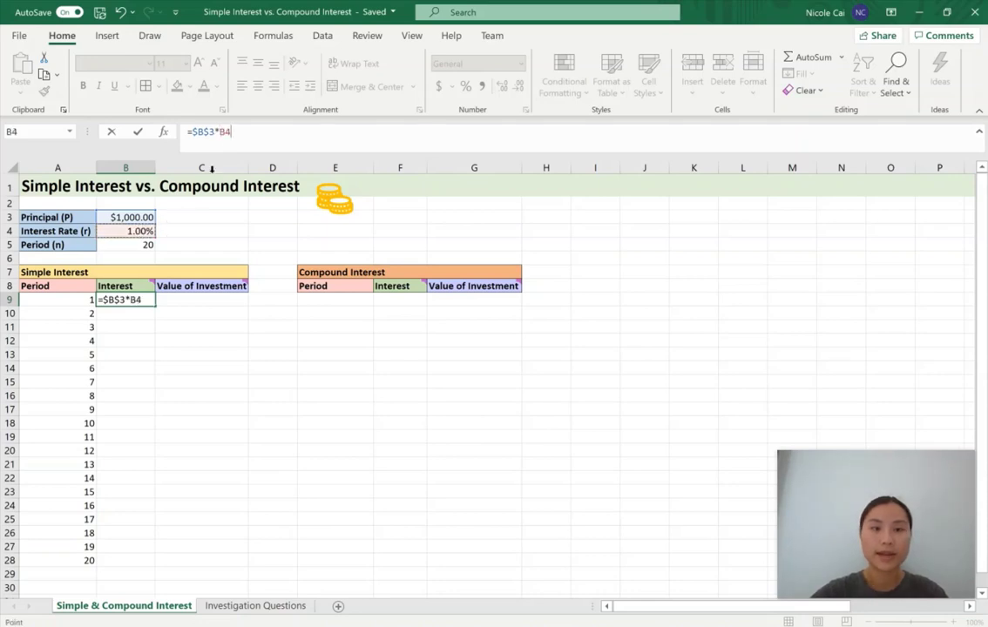
{"action": "left_click", "coordinate": [276, 128]}
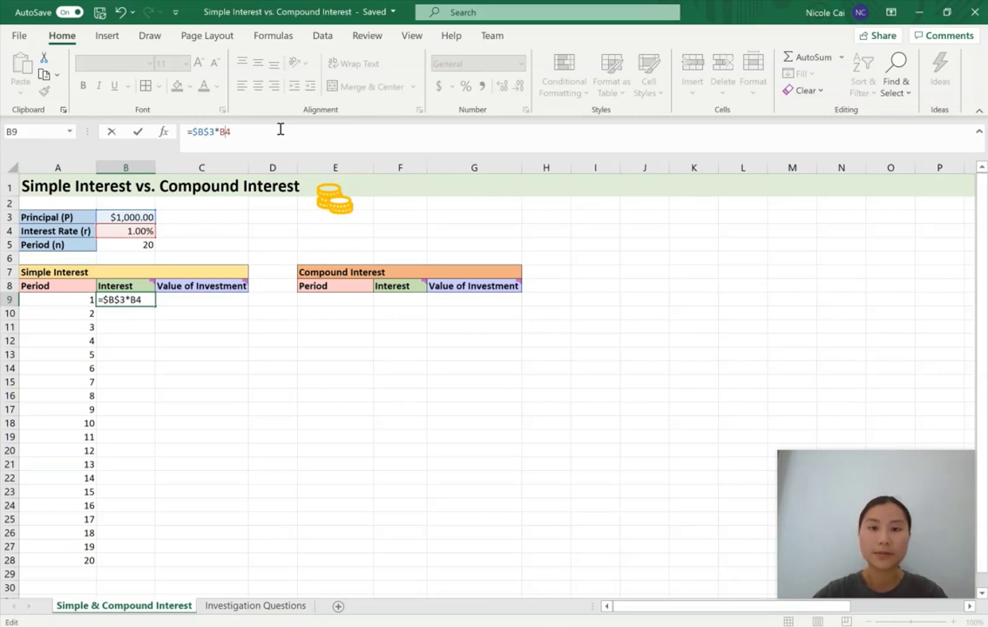
{"action": "key", "text": "F4"}
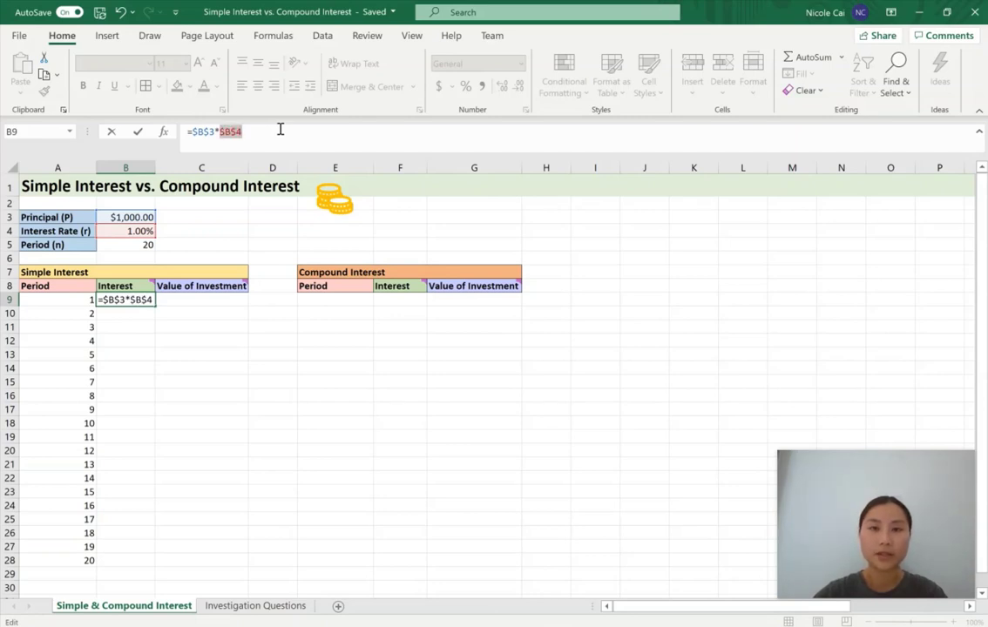
{"action": "left_click", "coordinate": [280, 128]}
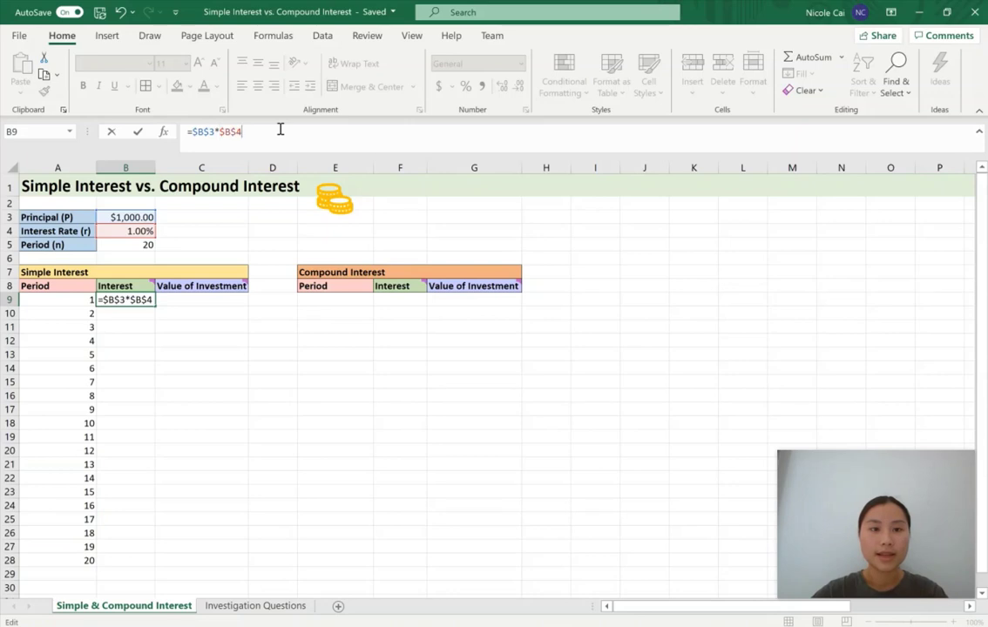
{"action": "type", "text": "*"}
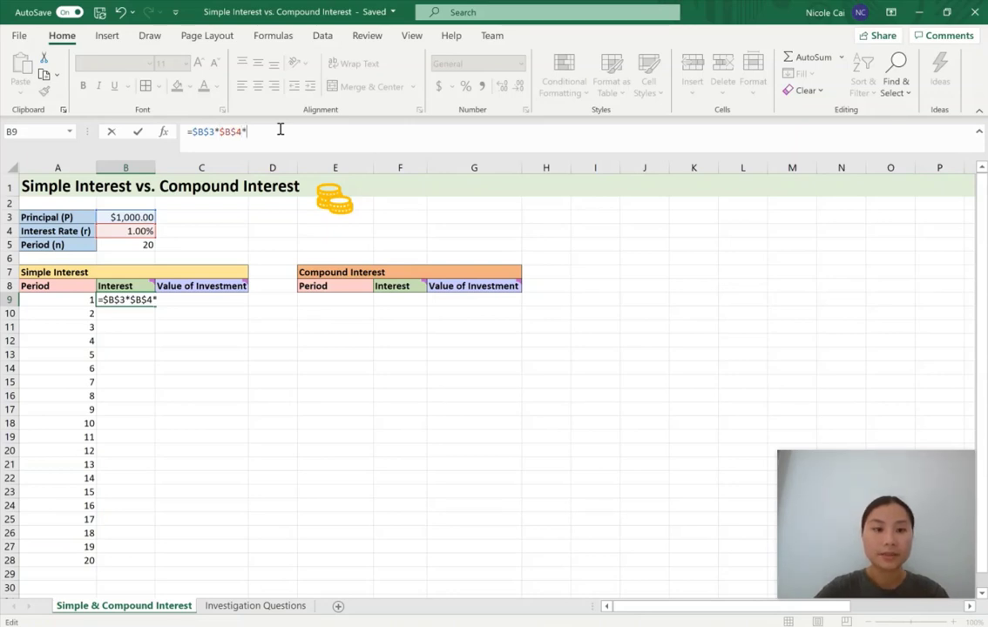
{"action": "left_click", "coordinate": [63, 298]}
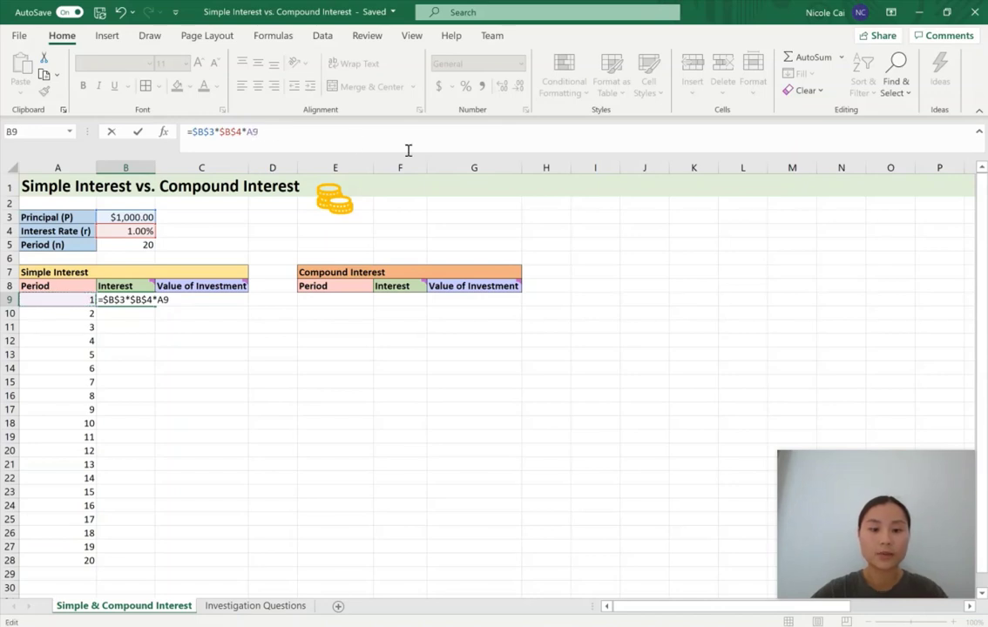
{"action": "key", "text": "F4"}
{"action": "left_click", "coordinate": [408, 139]}
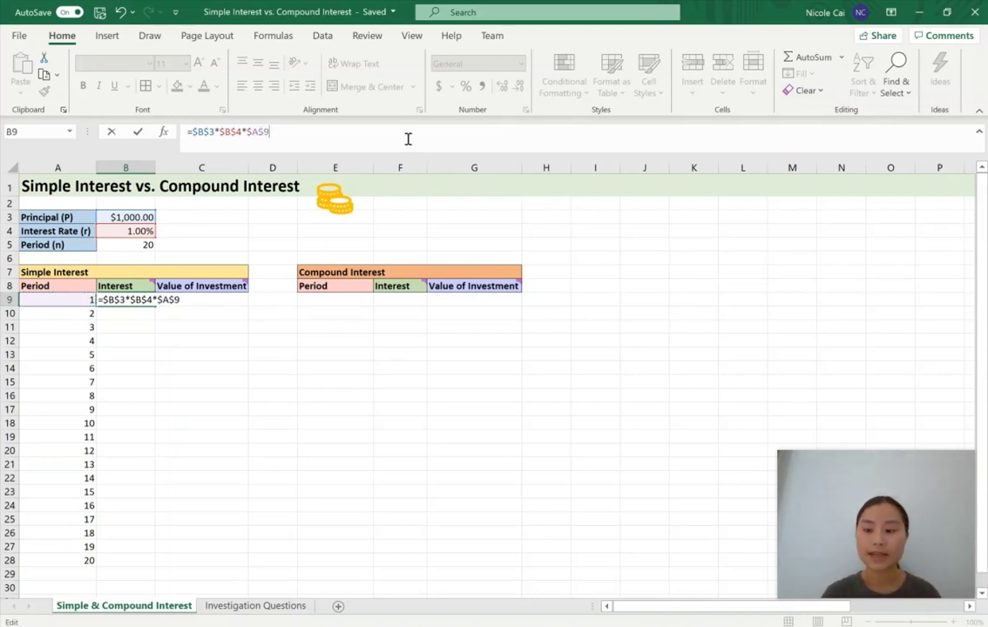
{"action": "key", "text": "Return"}
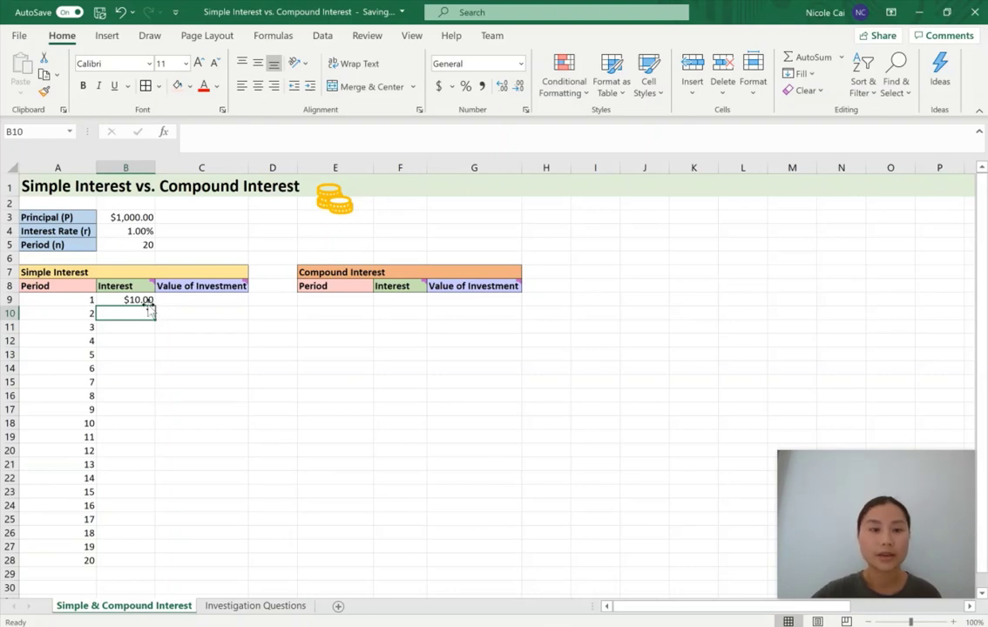
Fill the simple interest formula from B9 down to B28 and check the references in B28's formula
{"action": "left_click", "coordinate": [143, 299]}
{"action": "left_click_drag", "start_coordinate": [155, 306], "coordinate": [163, 575]}
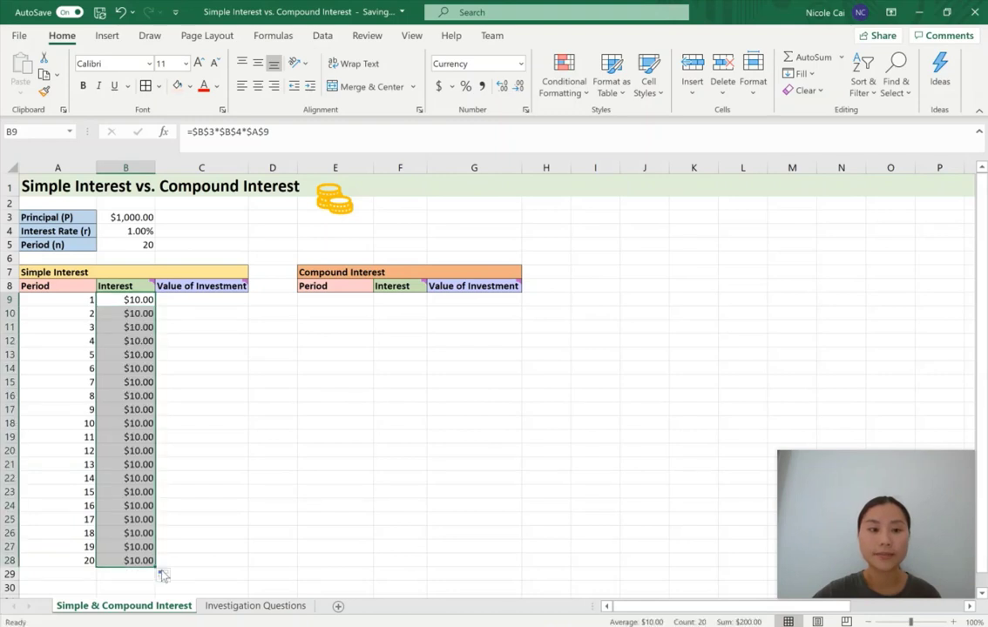
{"action": "left_click", "coordinate": [142, 561]}
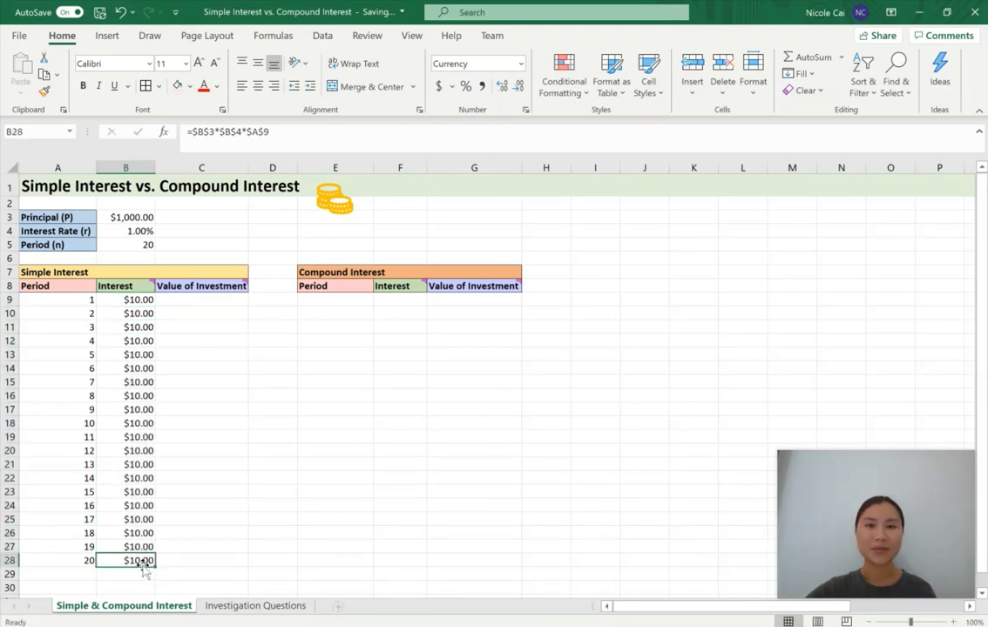
{"action": "left_click", "coordinate": [284, 135]}
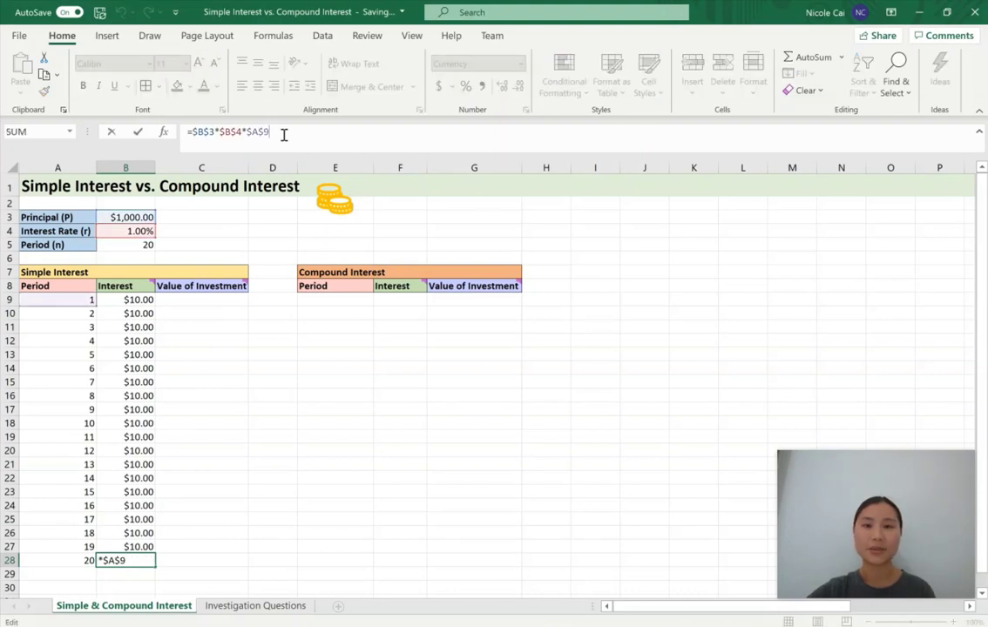
{"action": "left_click", "coordinate": [185, 132]}
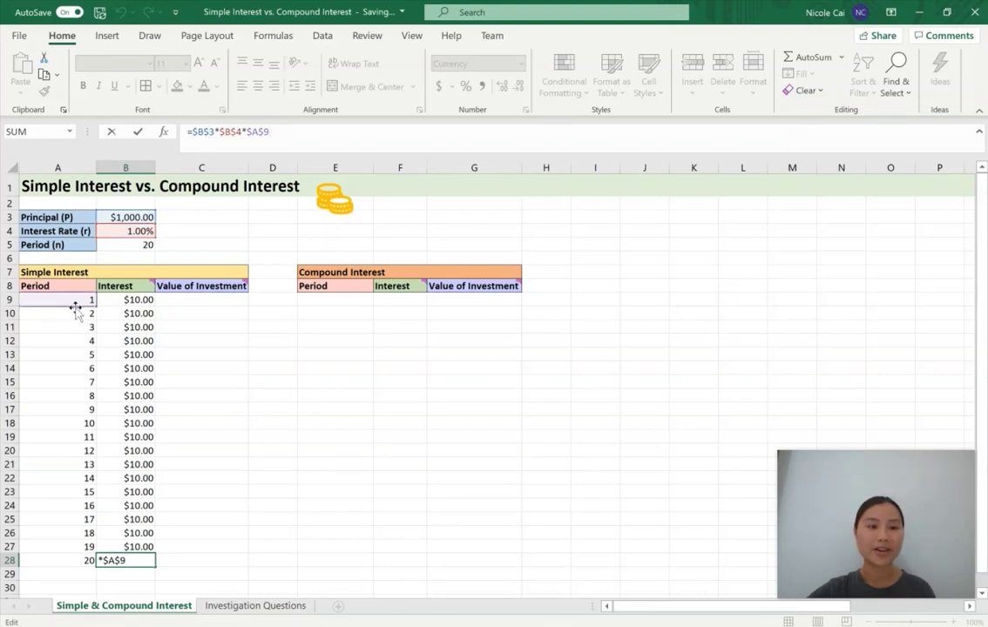
{"action": "key", "text": "ctrl+Return"}
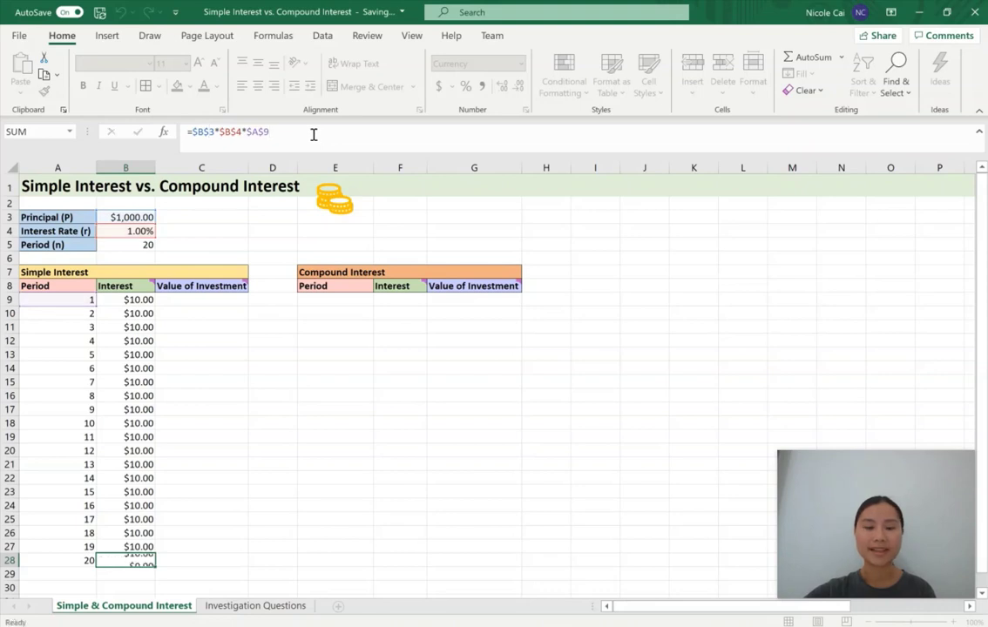
Enter =B9+B3 in C9 to add the first period's simple interest to the principal
{"action": "left_click", "coordinate": [234, 299]}
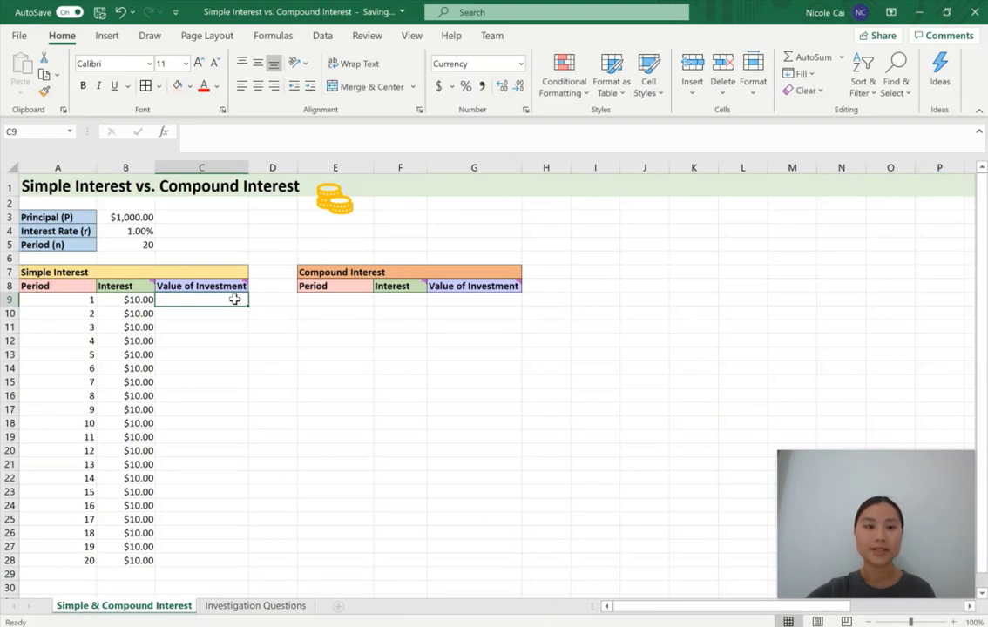
{"action": "mouse_move", "coordinate": [236, 287]}
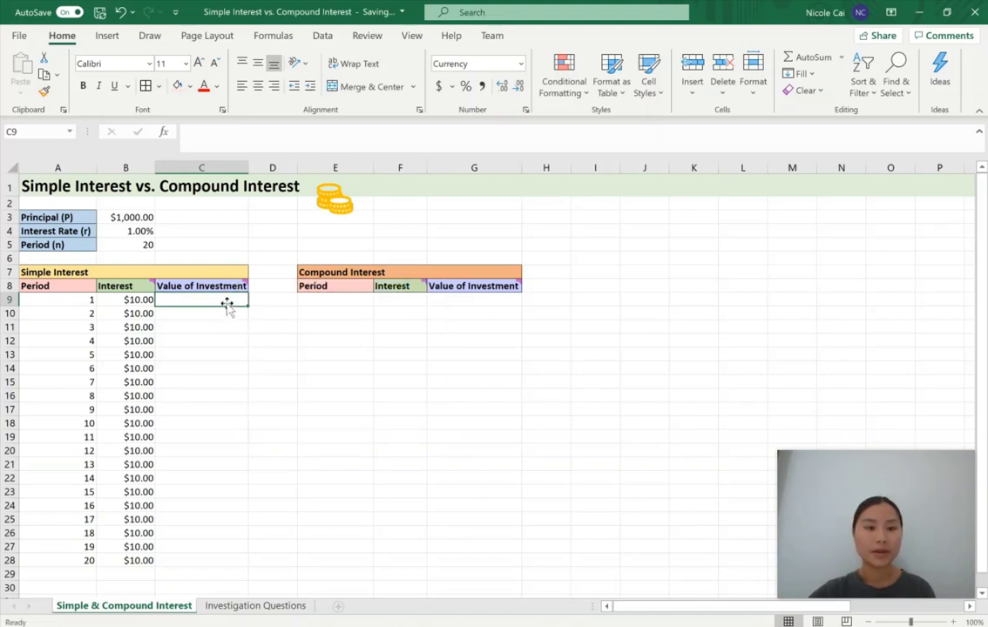
{"action": "type", "text": "="}
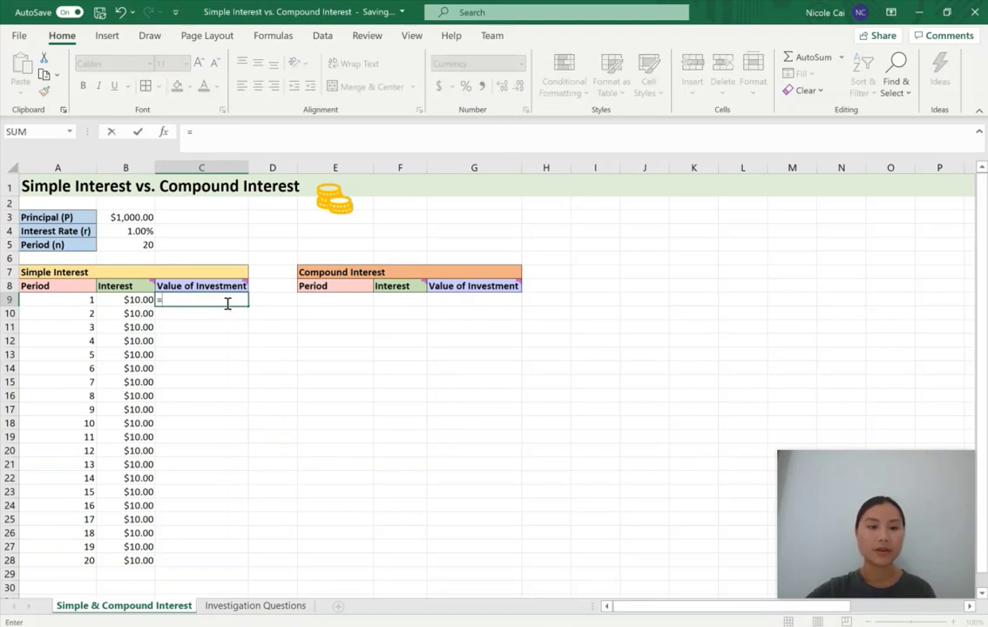
{"action": "left_click", "coordinate": [135, 299]}
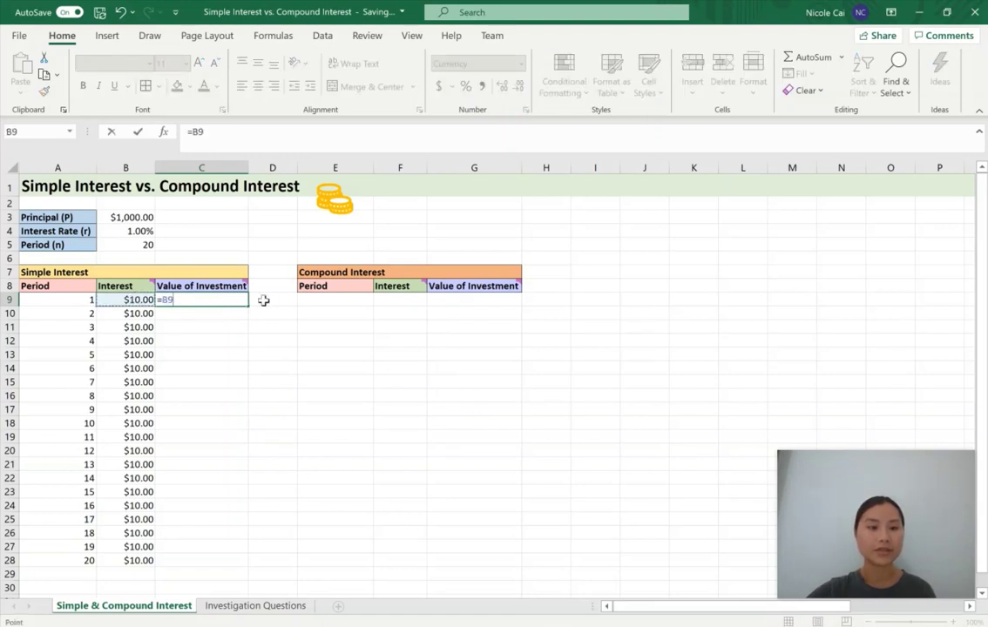
{"action": "type", "text": "+"}
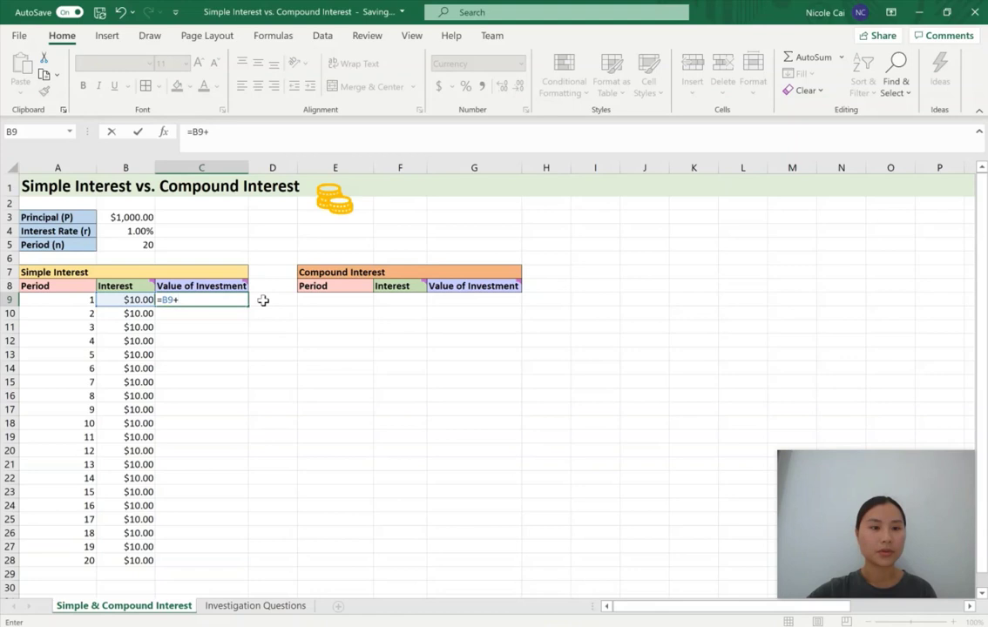
{"action": "left_click", "coordinate": [138, 216]}
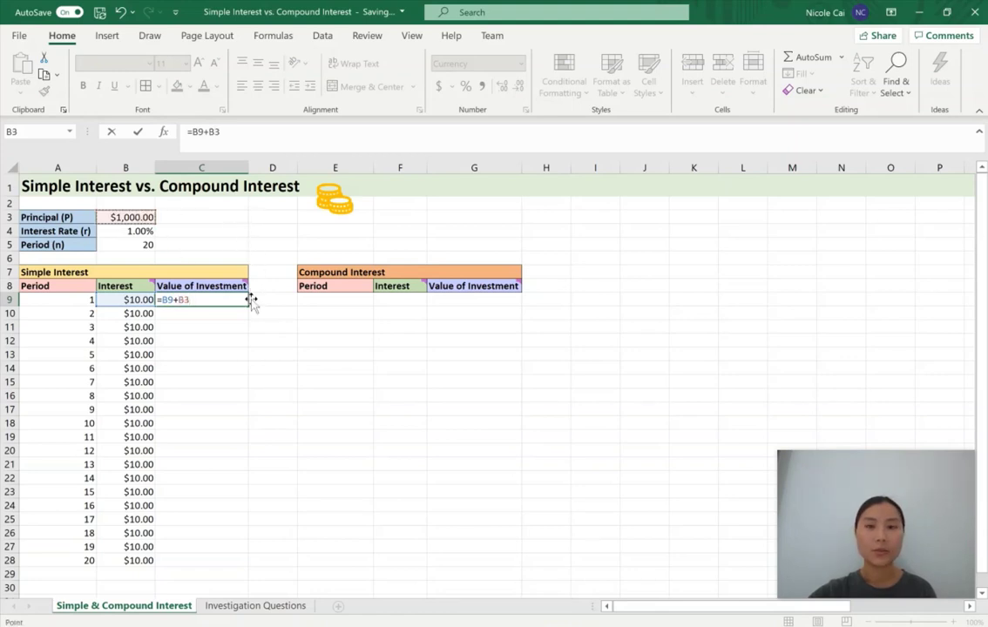
{"action": "key", "text": "Return"}
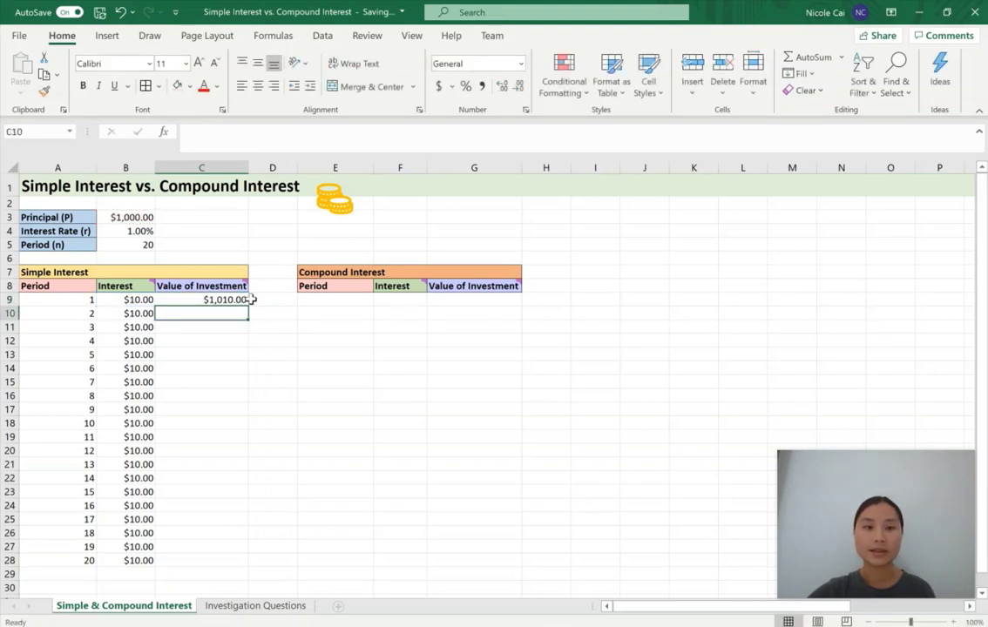
Following the Value of Investment header's comment, enter =B10+C9 in C10 for the second period
{"action": "mouse_move", "coordinate": [242, 286]}
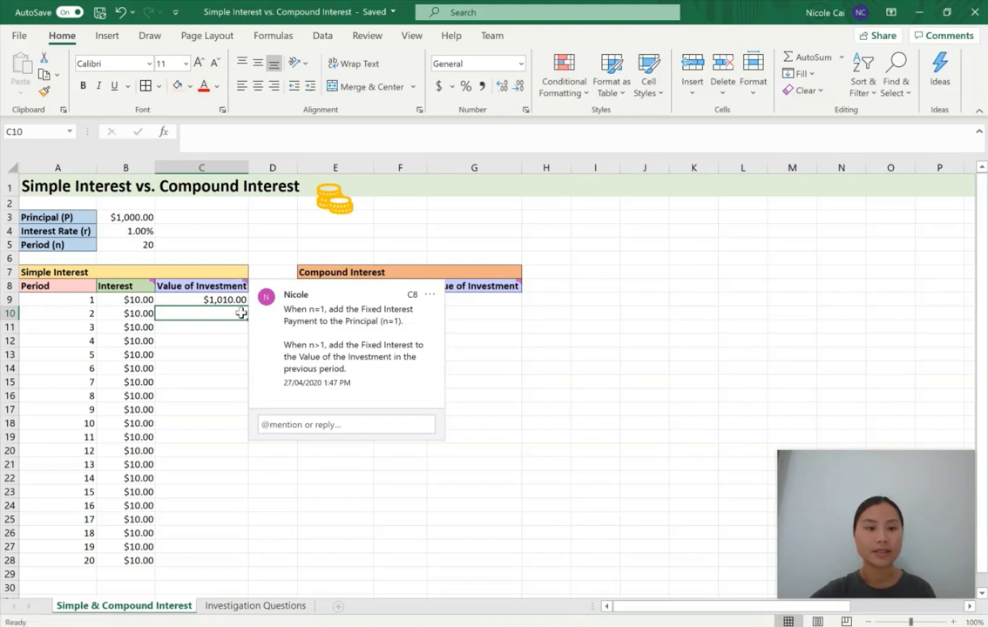
{"action": "type", "text": "="}
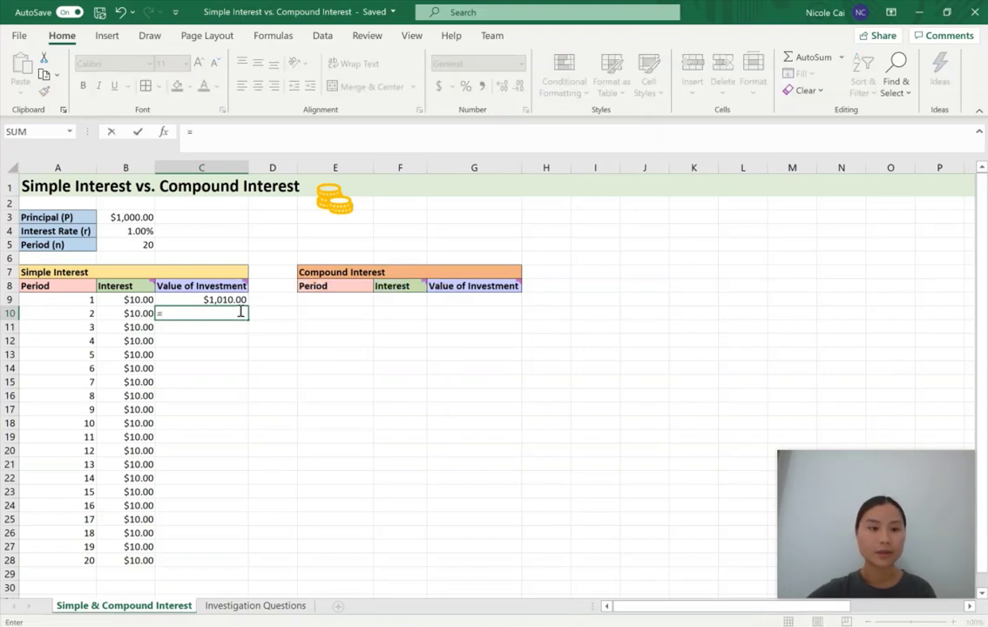
{"action": "left_click", "coordinate": [148, 314]}
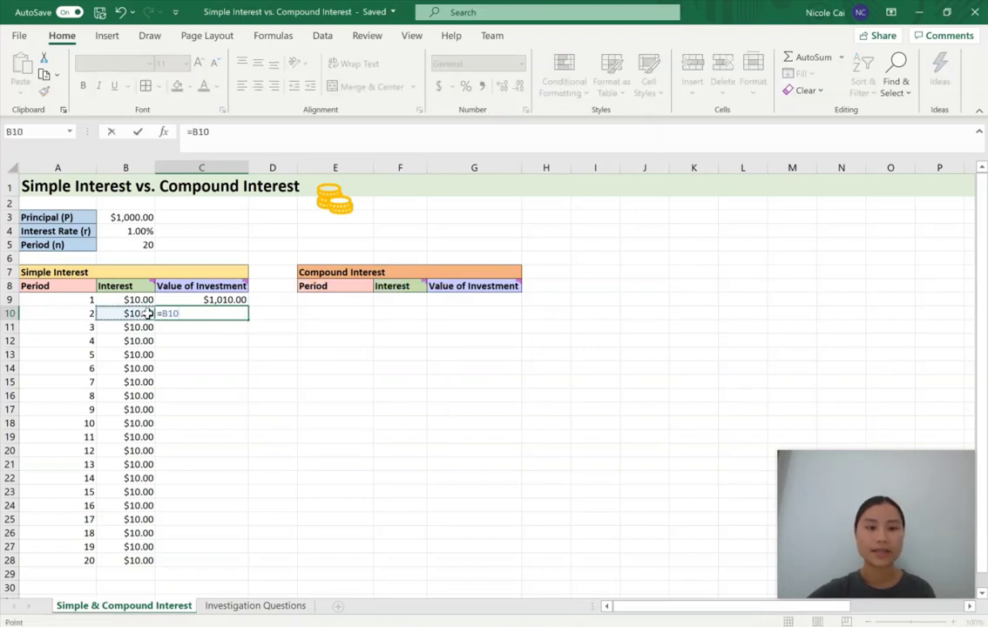
{"action": "type", "text": "+"}
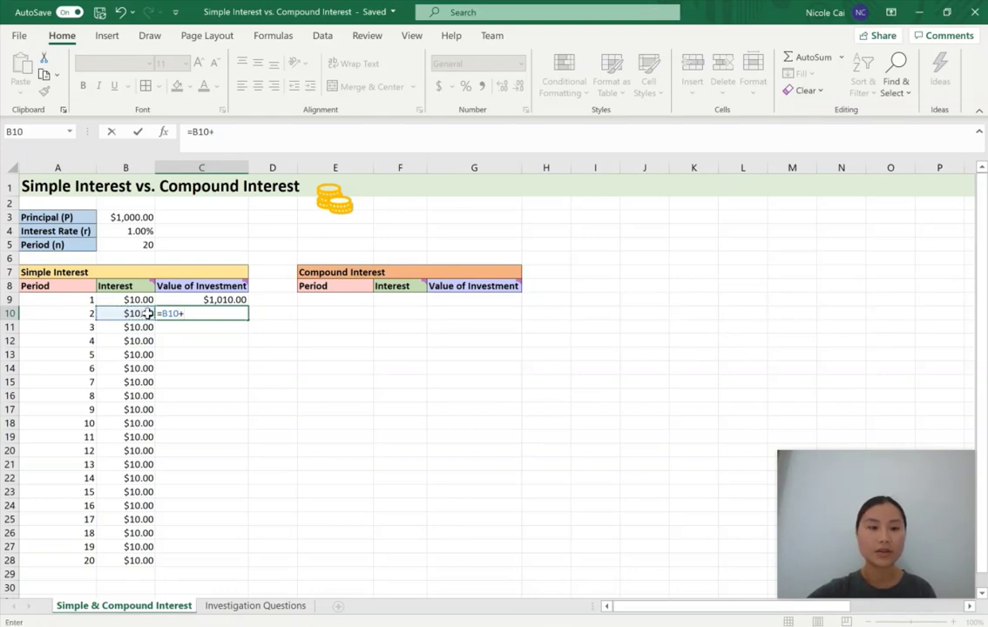
{"action": "left_click", "coordinate": [246, 301]}
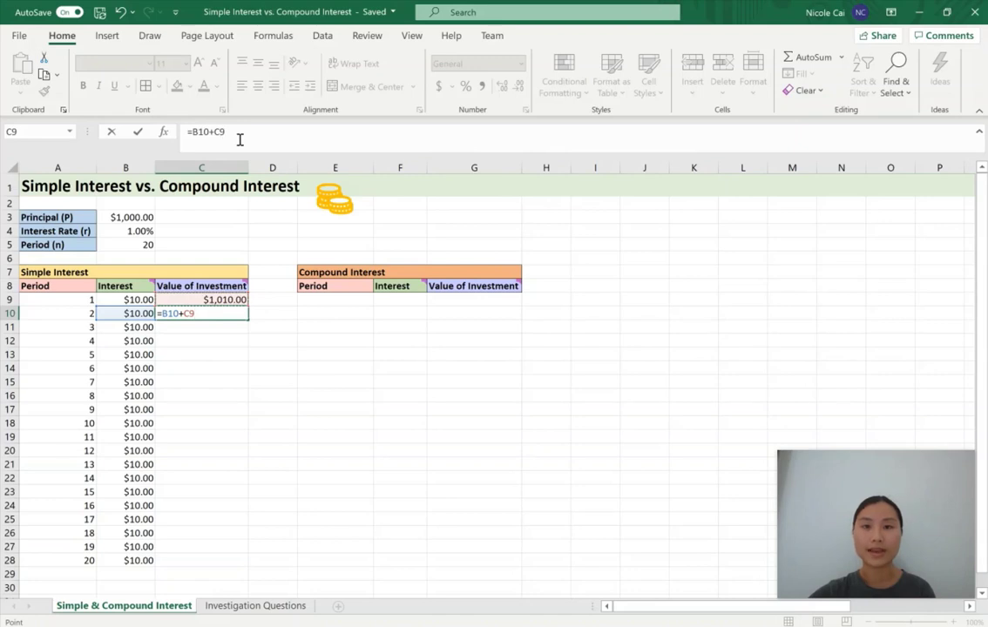
{"action": "key", "text": "Return"}
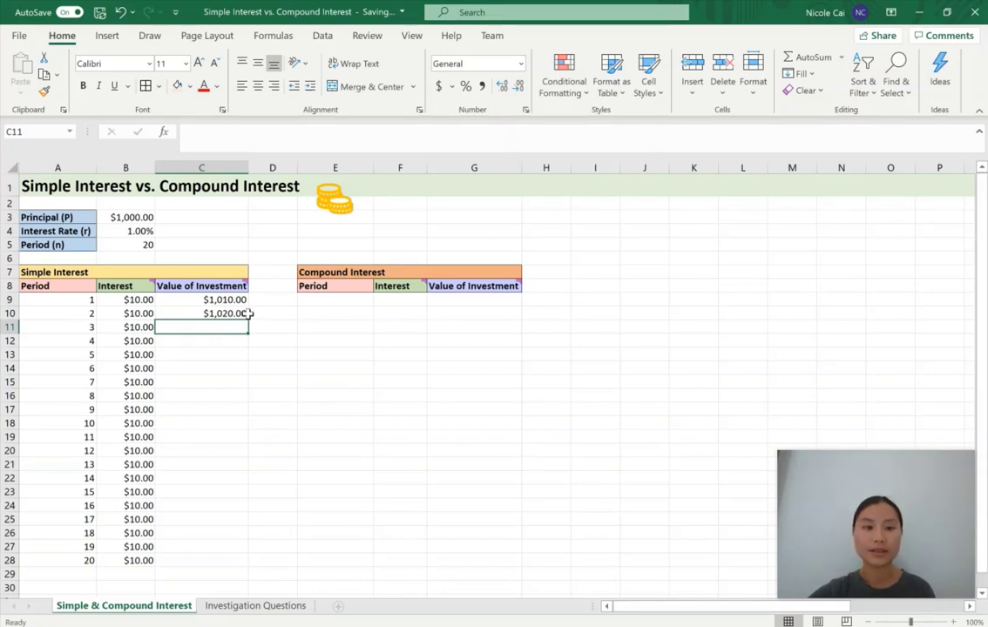
Fill the investment value formula from C10 down to C28 and check the references in C28's formula
{"action": "key", "text": "Up"}
{"action": "left_click", "coordinate": [261, 130]}
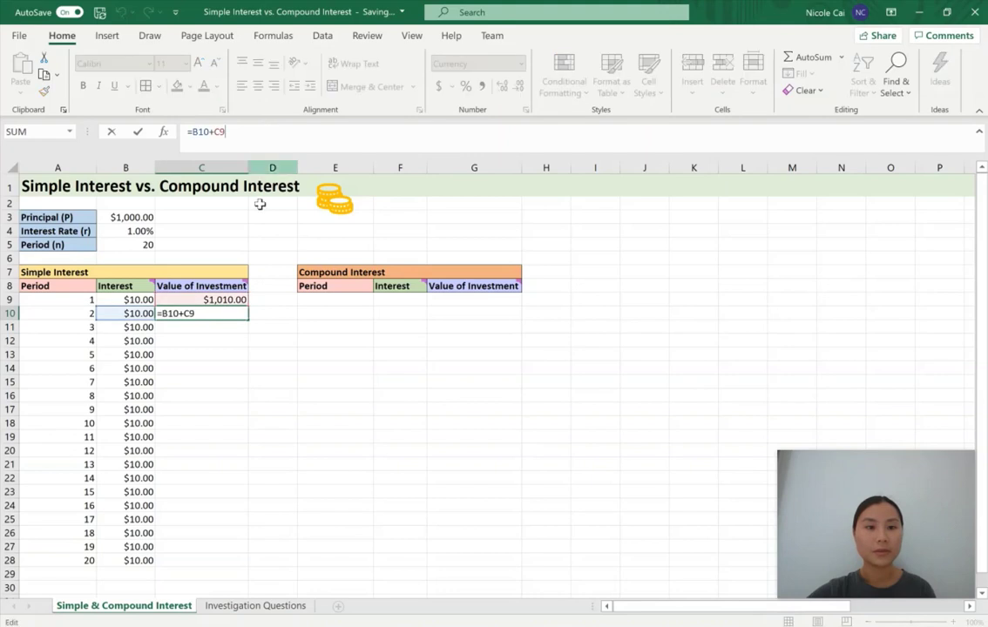
{"action": "left_click_drag", "start_coordinate": [249, 319], "coordinate": [247, 562]}
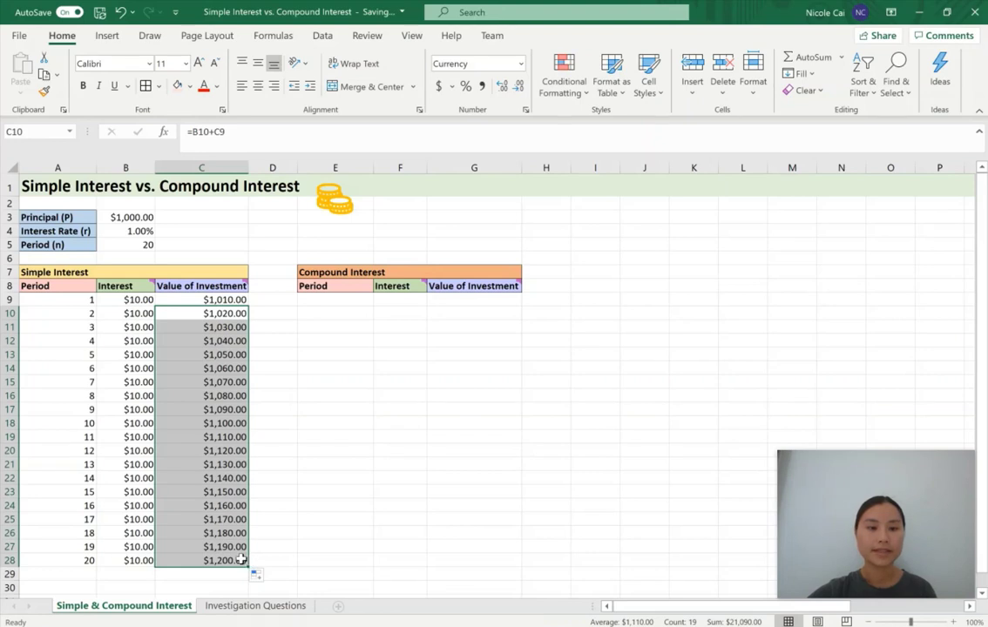
{"action": "left_click", "coordinate": [240, 561]}
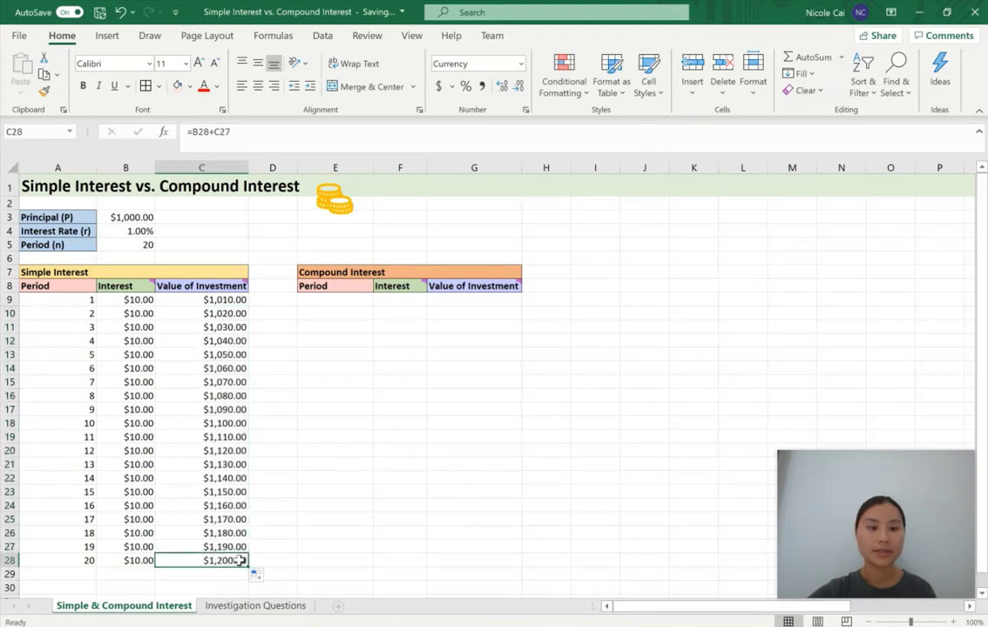
{"action": "left_click", "coordinate": [276, 140]}
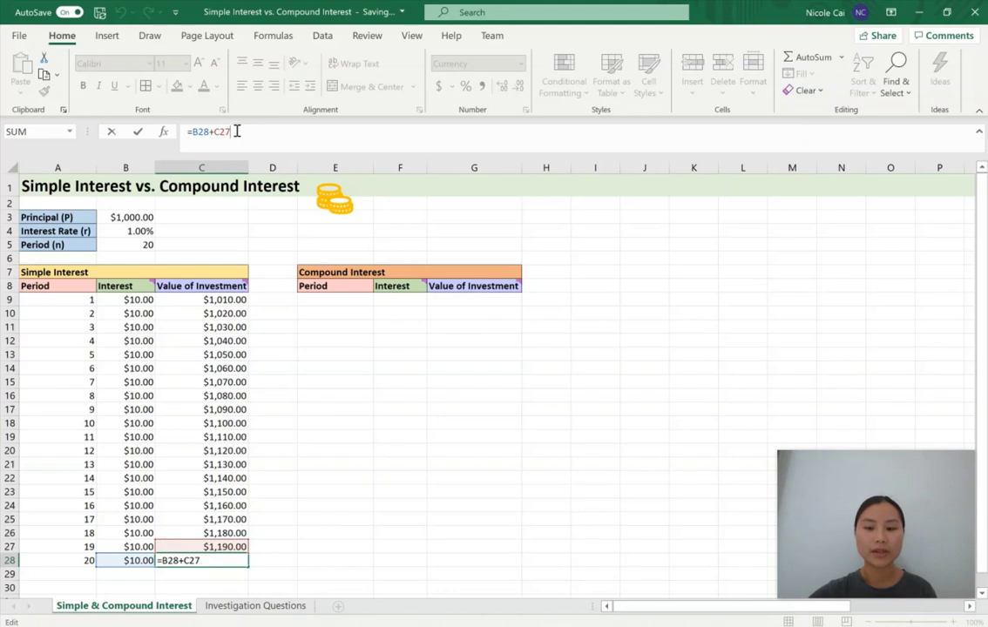
{"action": "key", "text": "Return"}
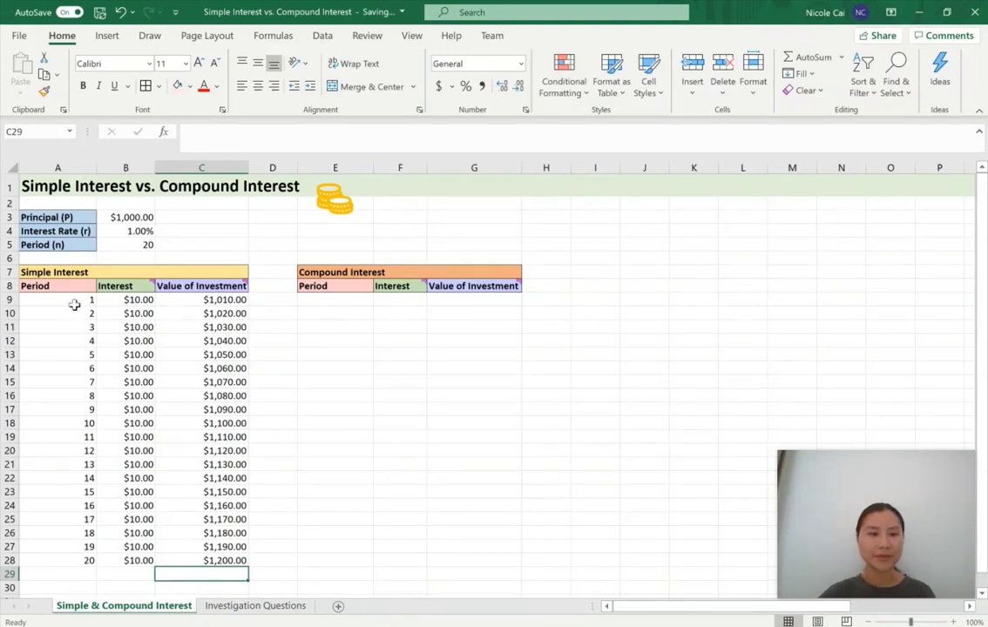
Copy the period numbers in A9:A28 to E9:E28 of the Compound Interest table
{"action": "left_click_drag", "start_coordinate": [73, 303], "coordinate": [89, 557]}
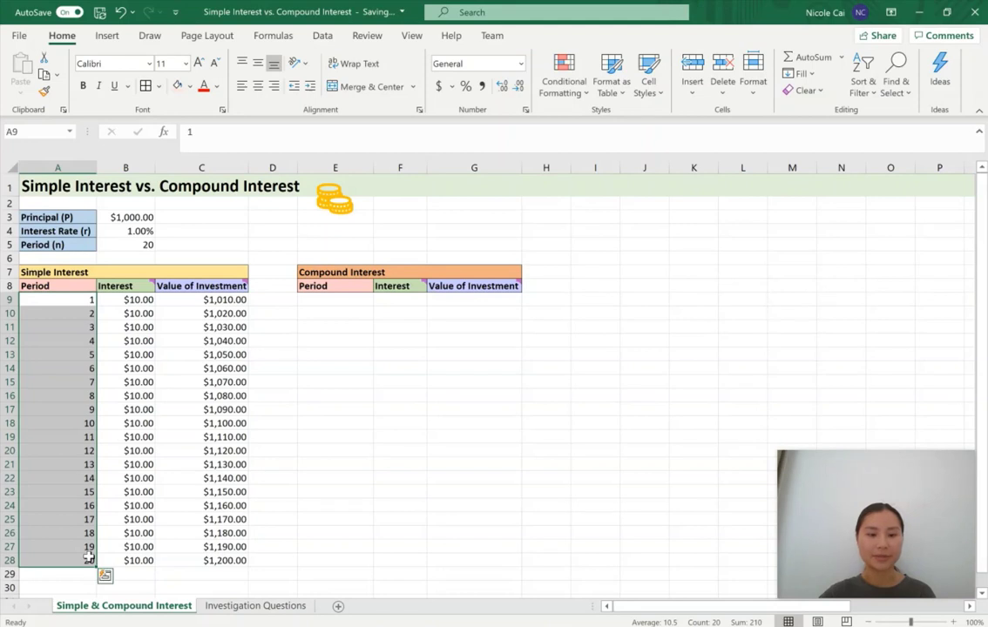
{"action": "key", "text": "ctrl+c"}
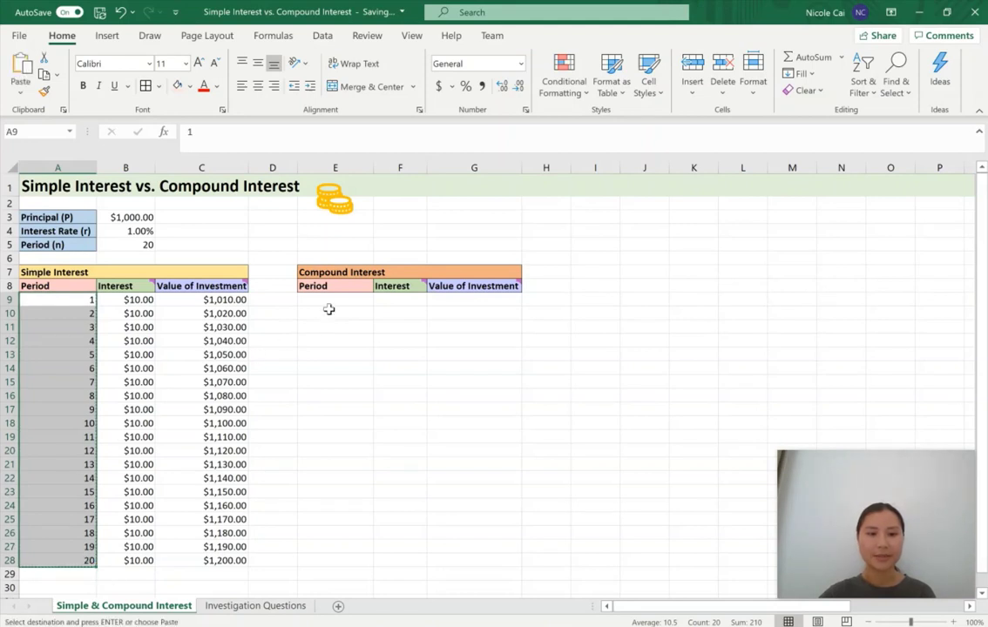
{"action": "left_click", "coordinate": [335, 302]}
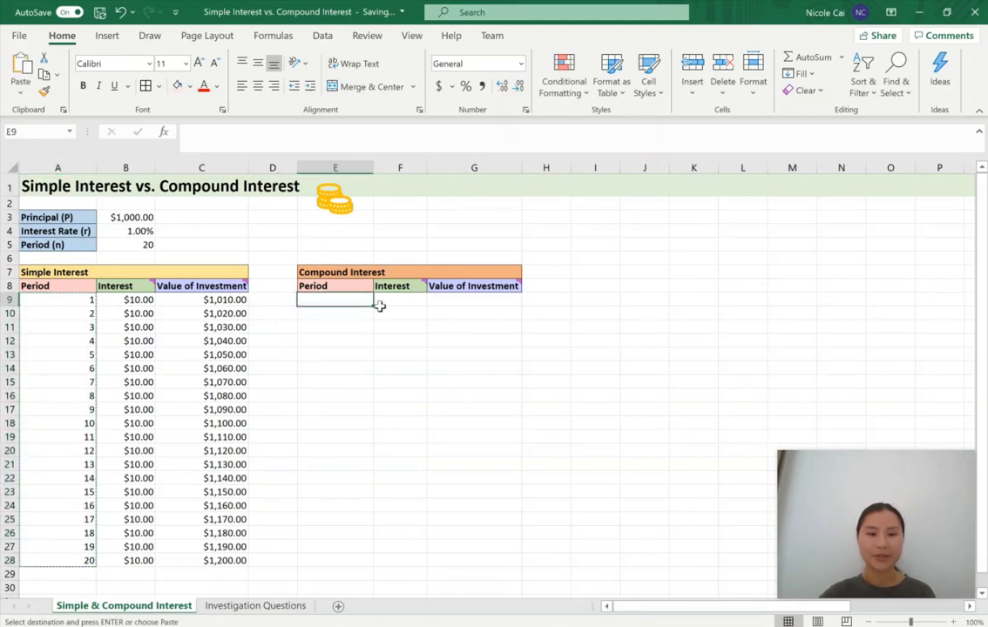
{"action": "key", "text": "ctrl+v"}
{"action": "key", "text": "Escape"}
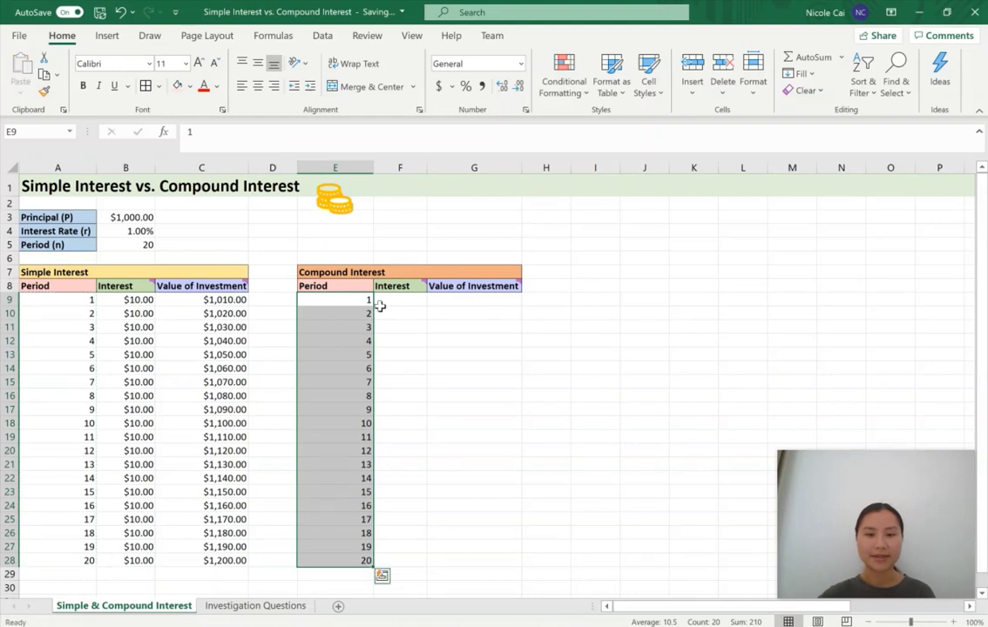
Enter the first period's compound interest formula =B3*B4*E9 in F9, following the Interest header's comment
{"action": "left_click", "coordinate": [381, 302]}
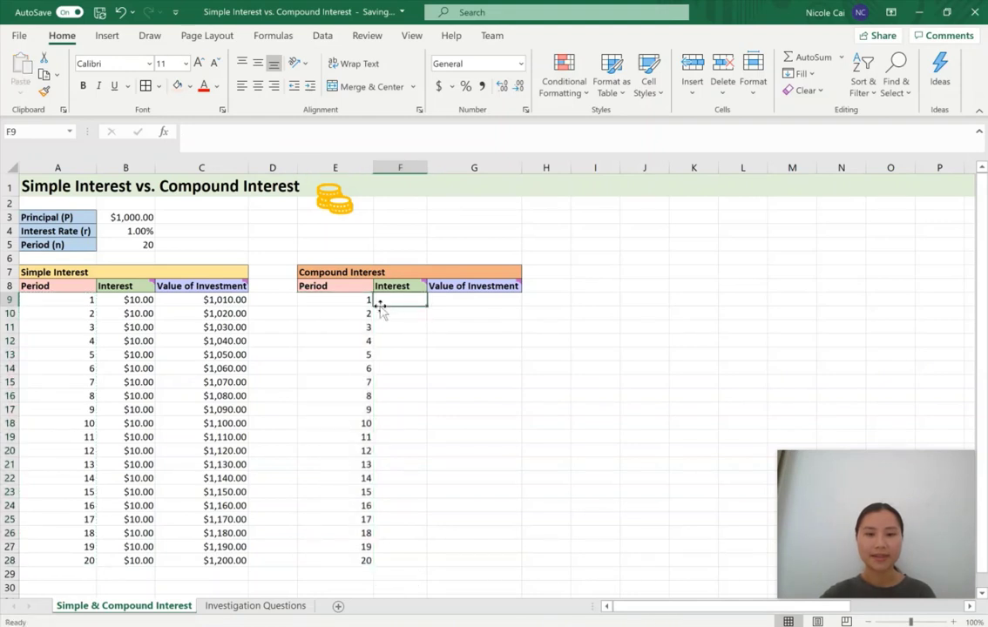
{"action": "mouse_move", "coordinate": [417, 285]}
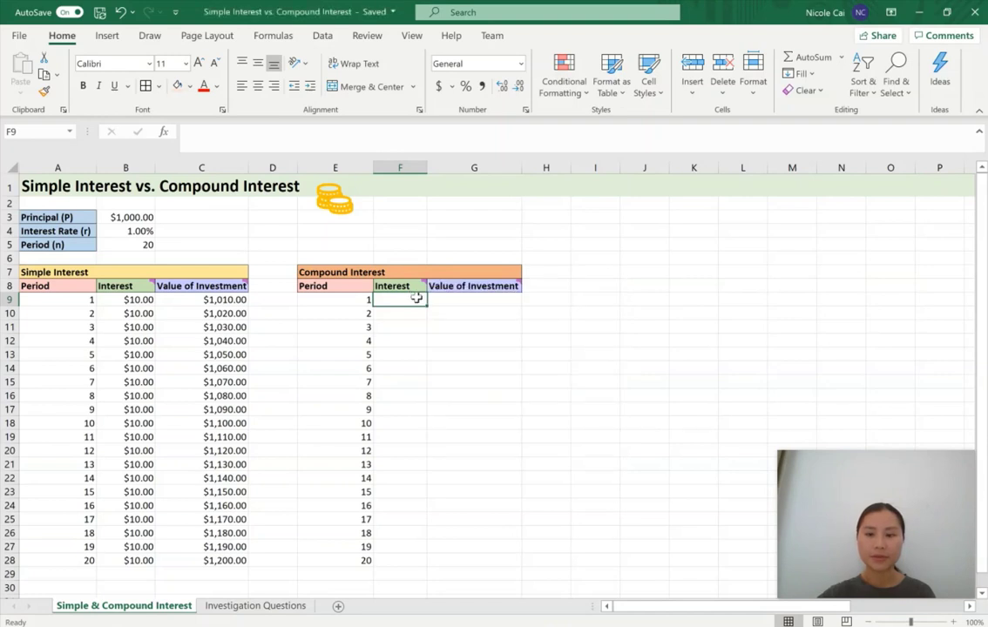
{"action": "type", "text": "="}
{"action": "left_click", "coordinate": [121, 218]}
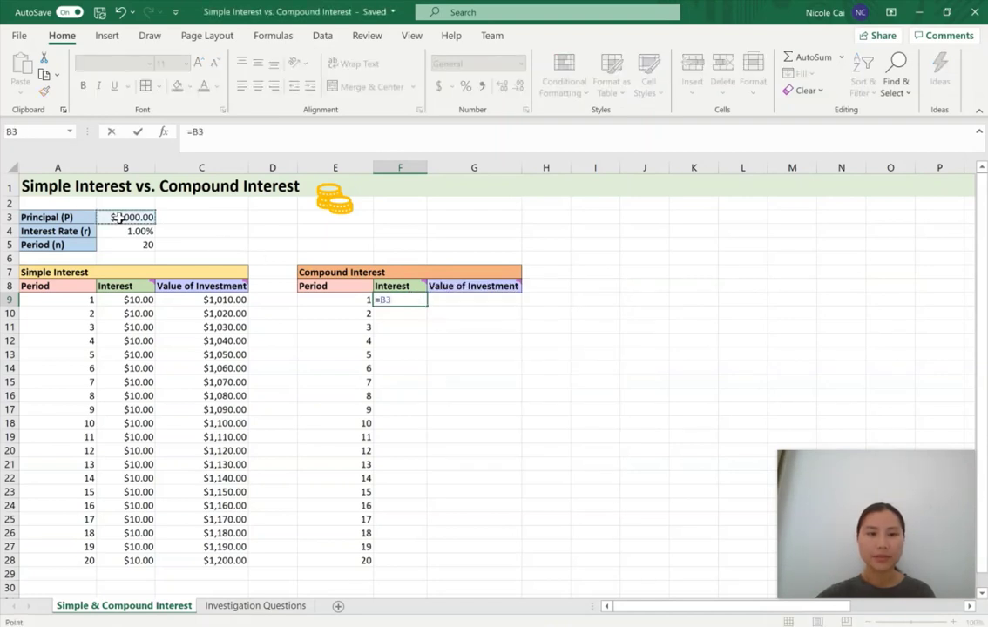
{"action": "type", "text": "*"}
{"action": "left_click", "coordinate": [124, 231]}
{"action": "type", "text": "*"}
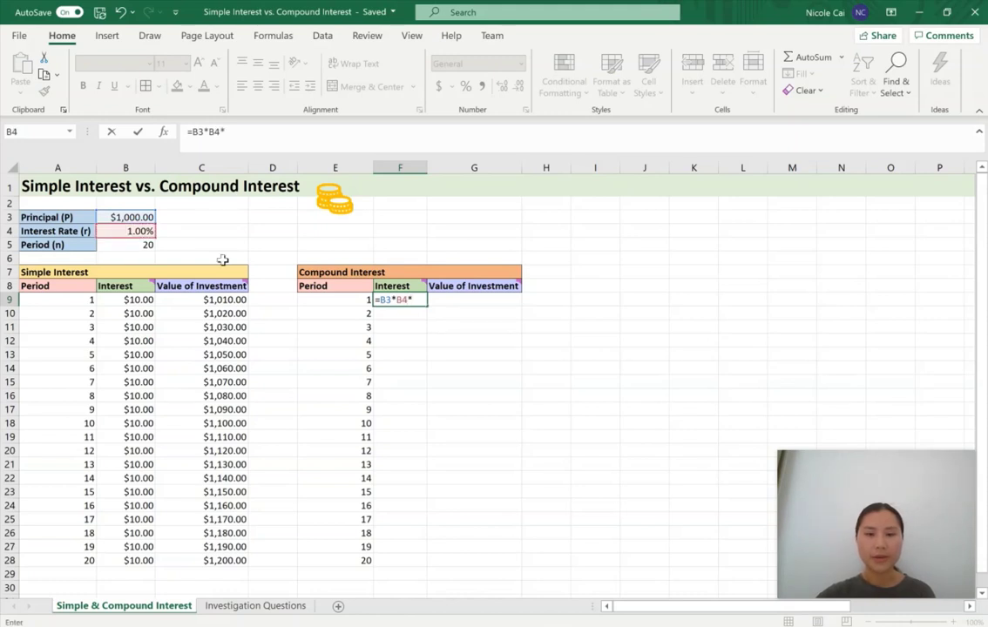
{"action": "left_click", "coordinate": [323, 297]}
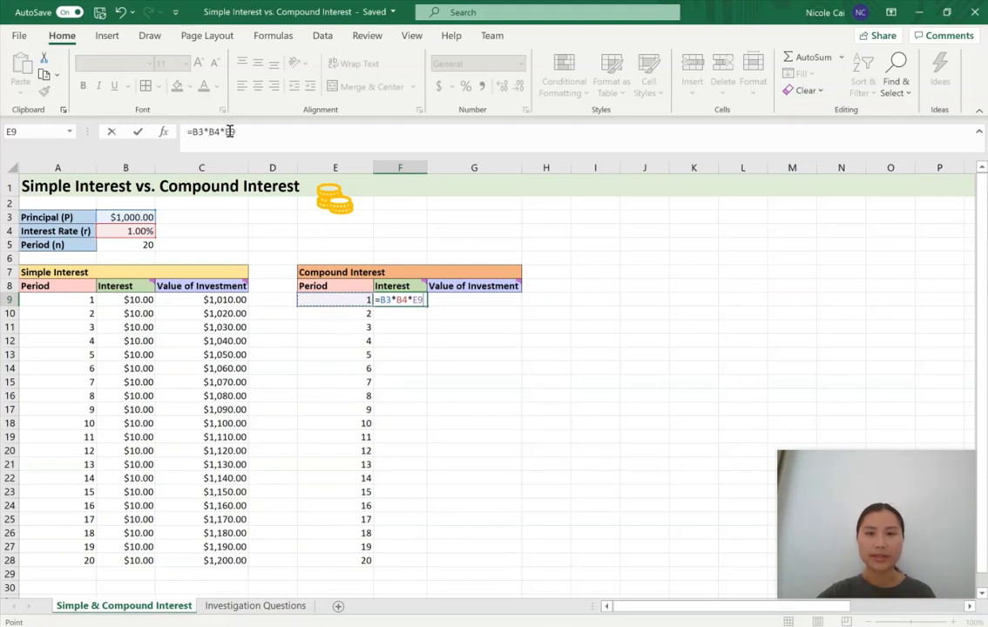
{"action": "key", "text": "Return"}
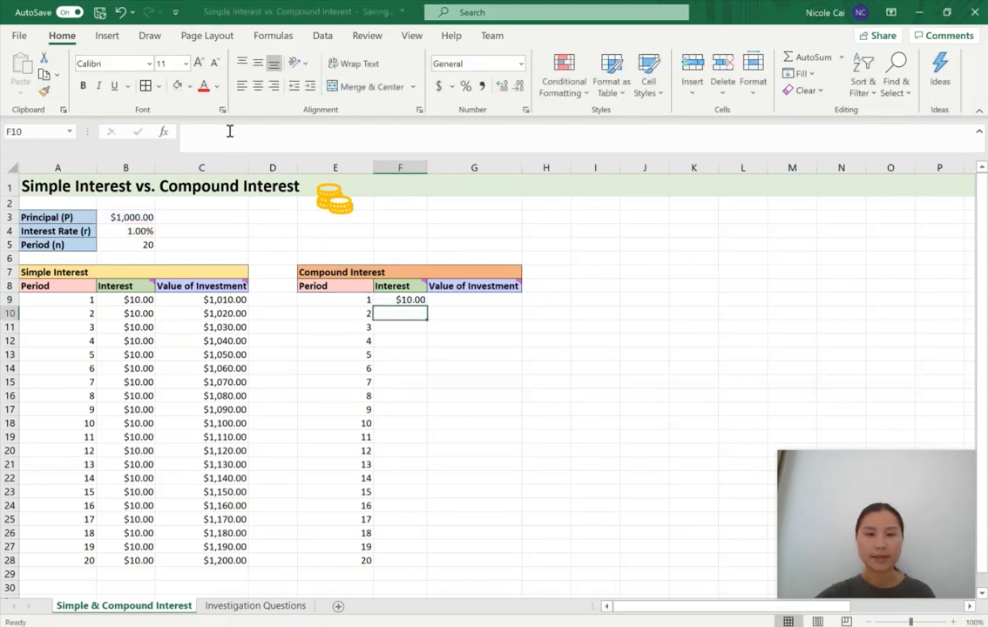
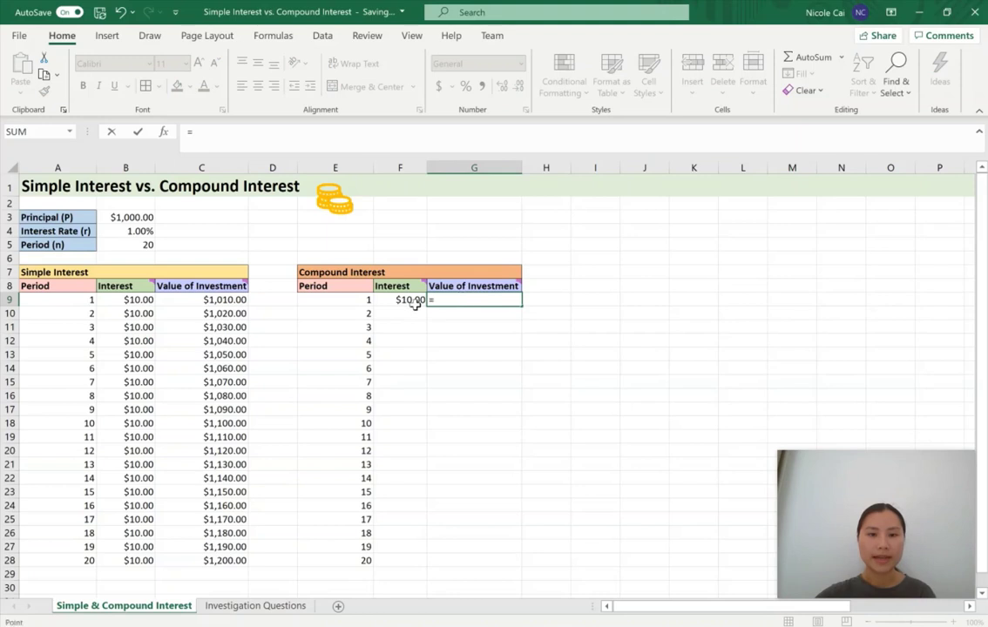
Enter the first period's compound investment value formula =F9+B3 in G9 and compare it with the simple interest value in C9
{"action": "type", "text": "+"}
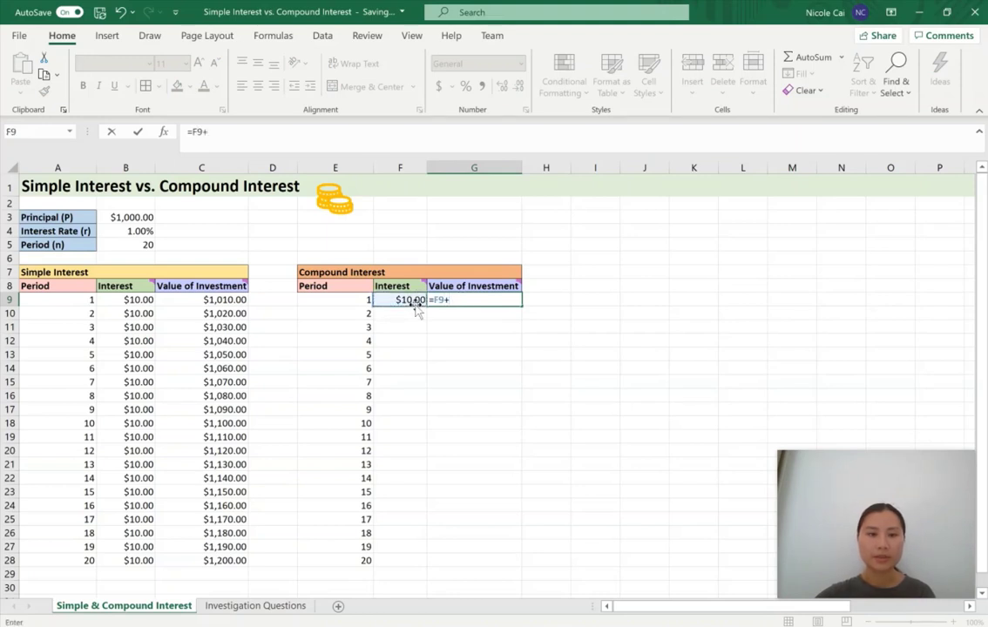
{"action": "left_click", "coordinate": [149, 217]}
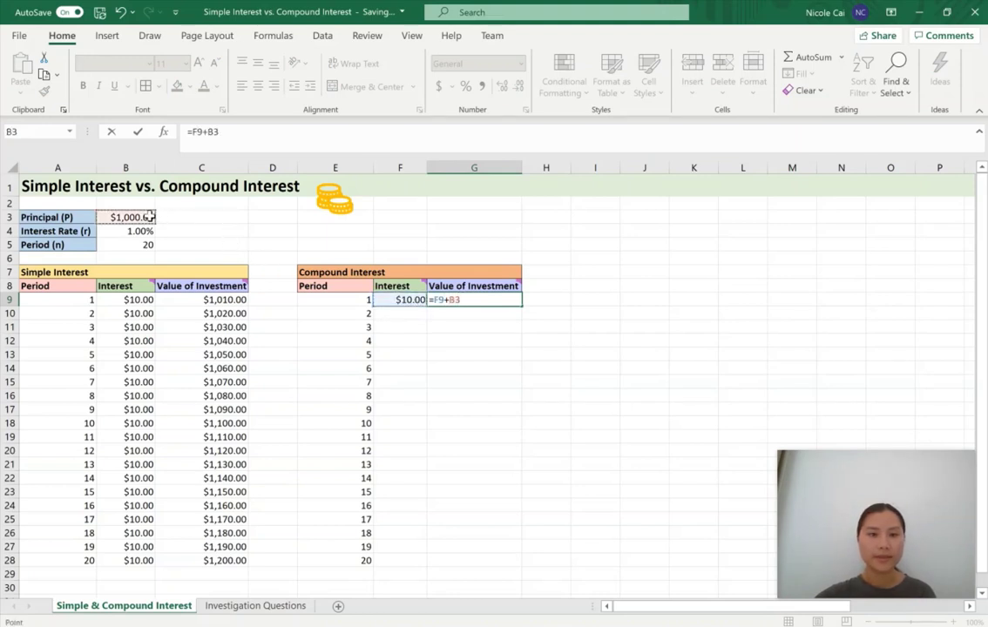
{"action": "key", "text": "Return"}
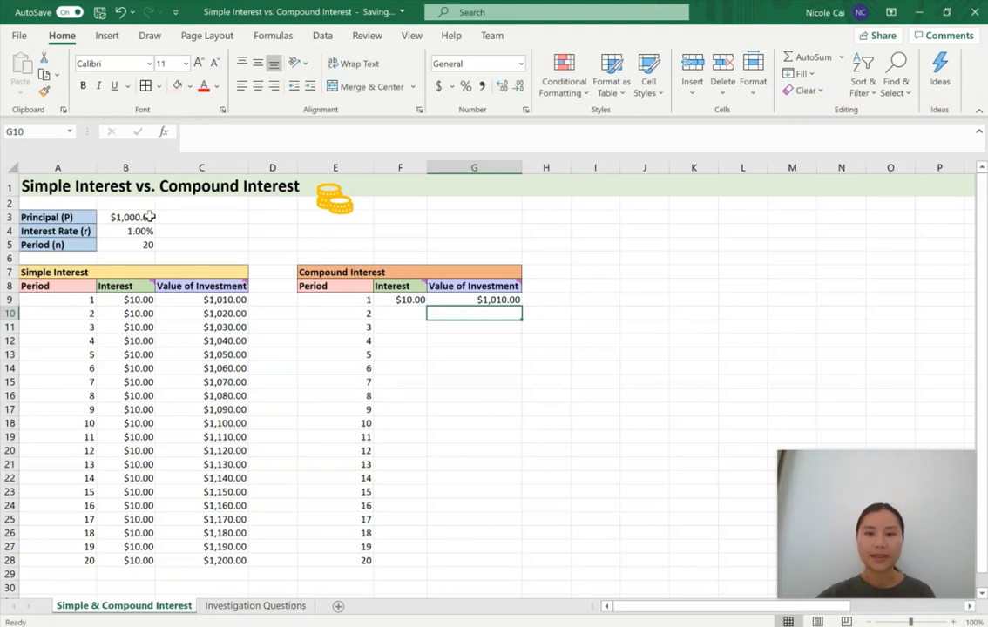
{"action": "mouse_move", "coordinate": [514, 284]}
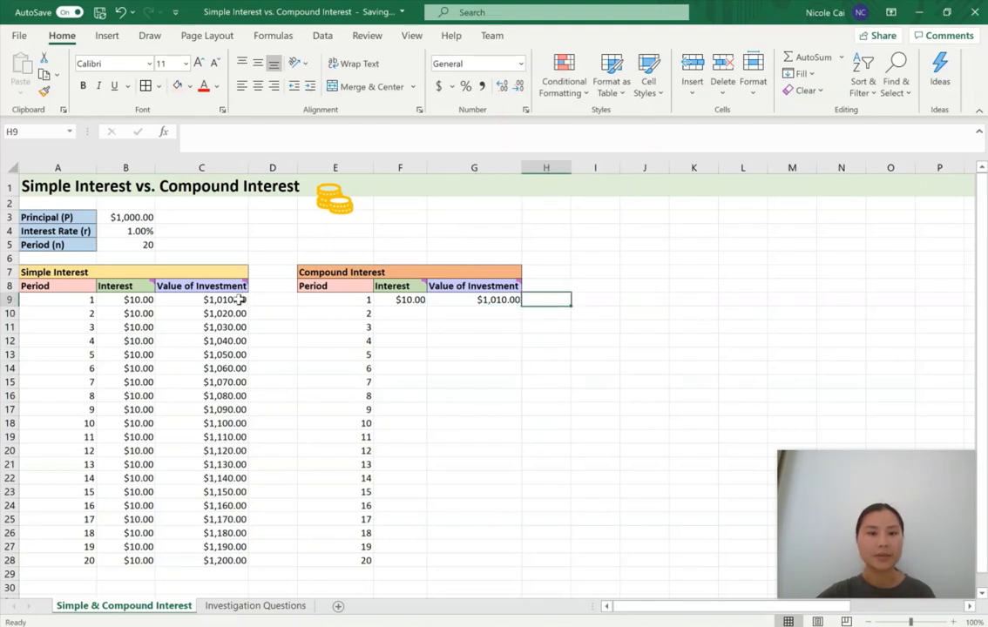
{"action": "left_click", "coordinate": [237, 300]}
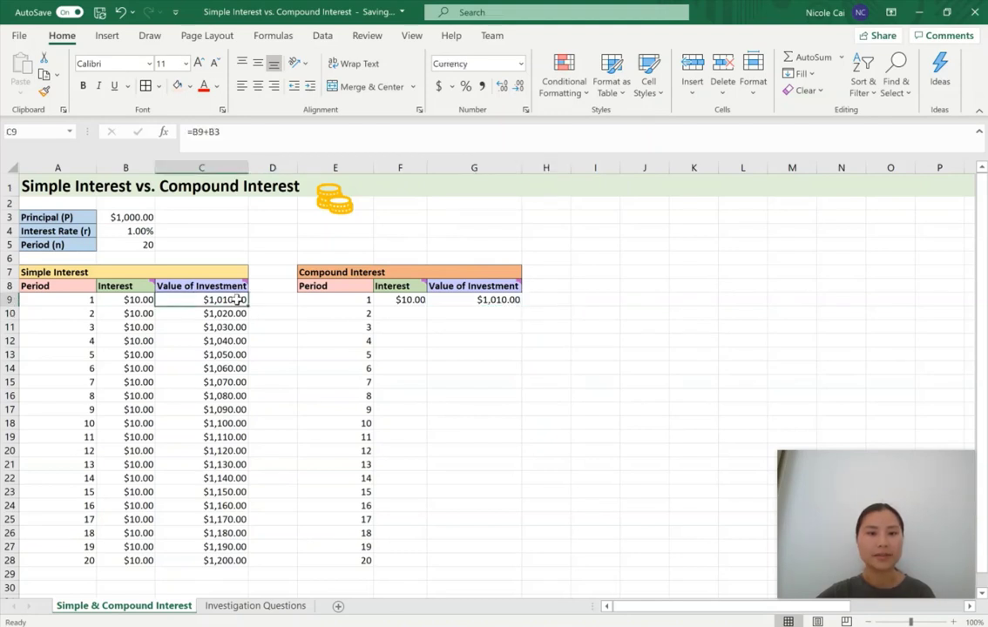
{"action": "left_click", "coordinate": [453, 299]}
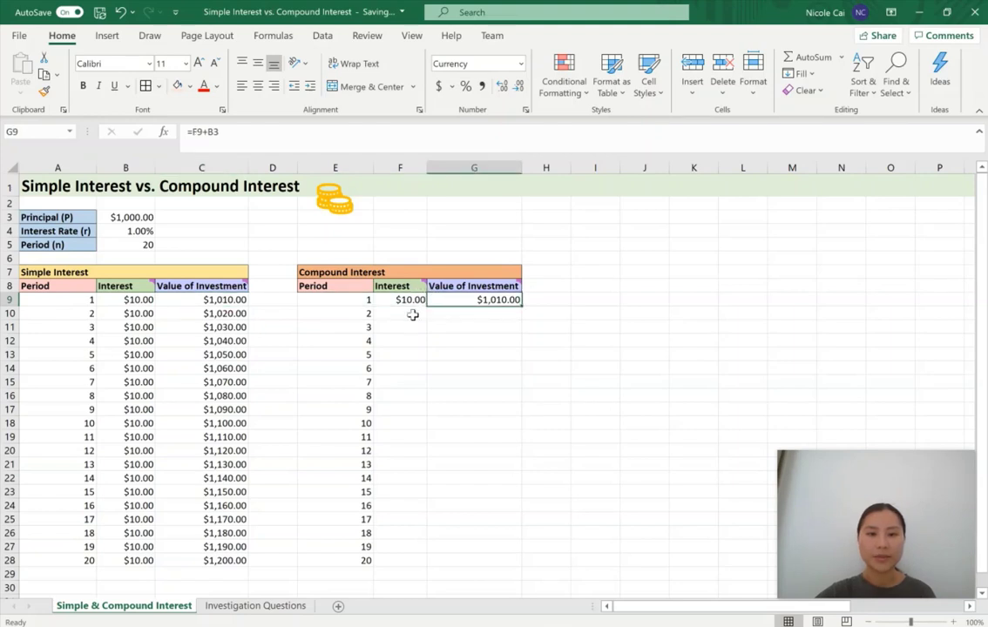
Following the compound Interest header's comment, enter =G9*$B$4*1 in F10 for the second period, with an absolute reference to the interest rate
{"action": "left_click", "coordinate": [413, 315]}
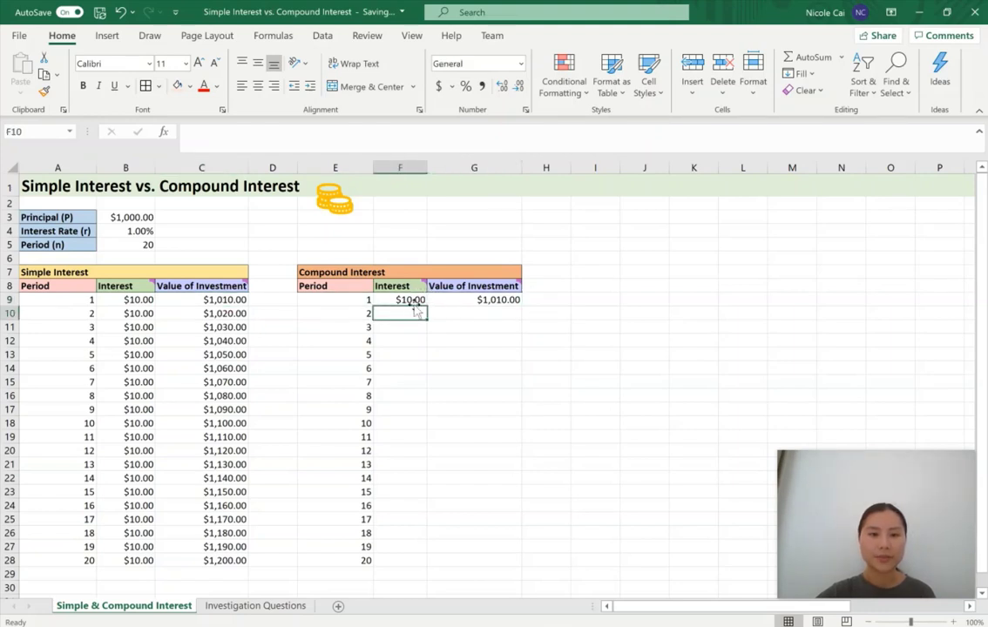
{"action": "mouse_move", "coordinate": [415, 287]}
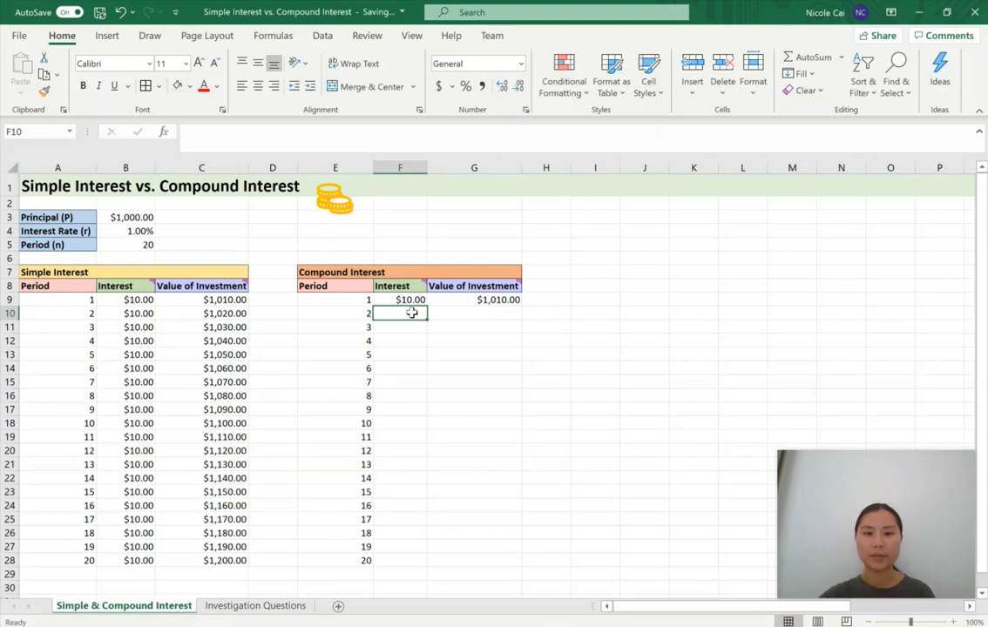
{"action": "type", "text": "="}
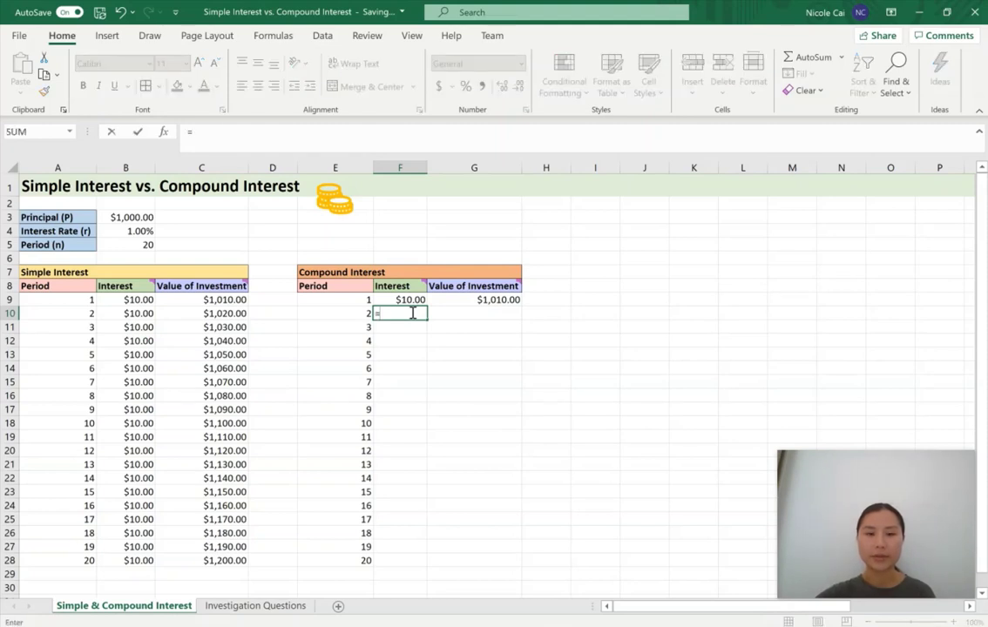
{"action": "left_click", "coordinate": [479, 300]}
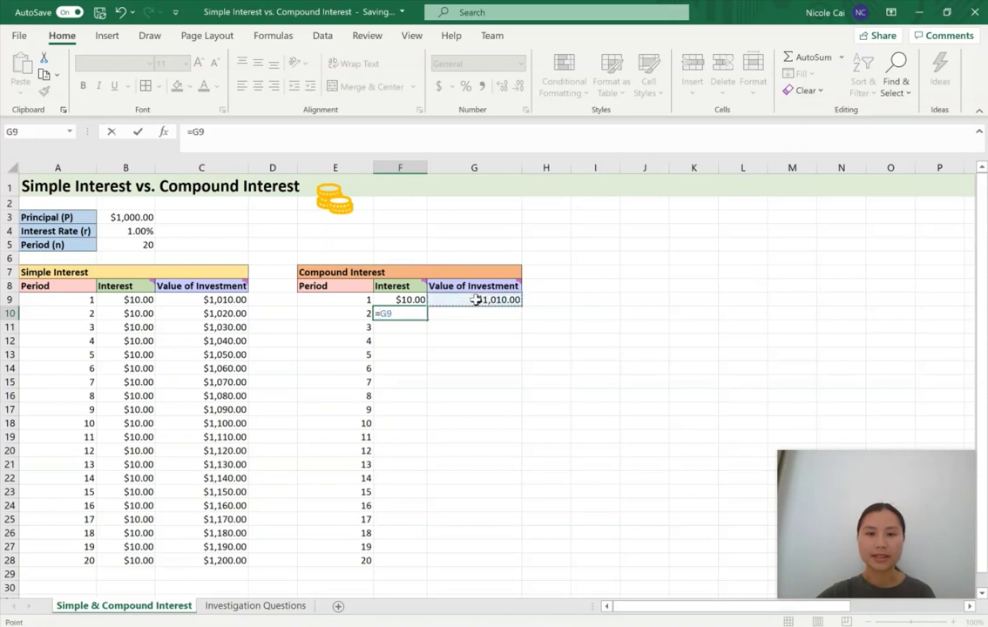
{"action": "type", "text": "*"}
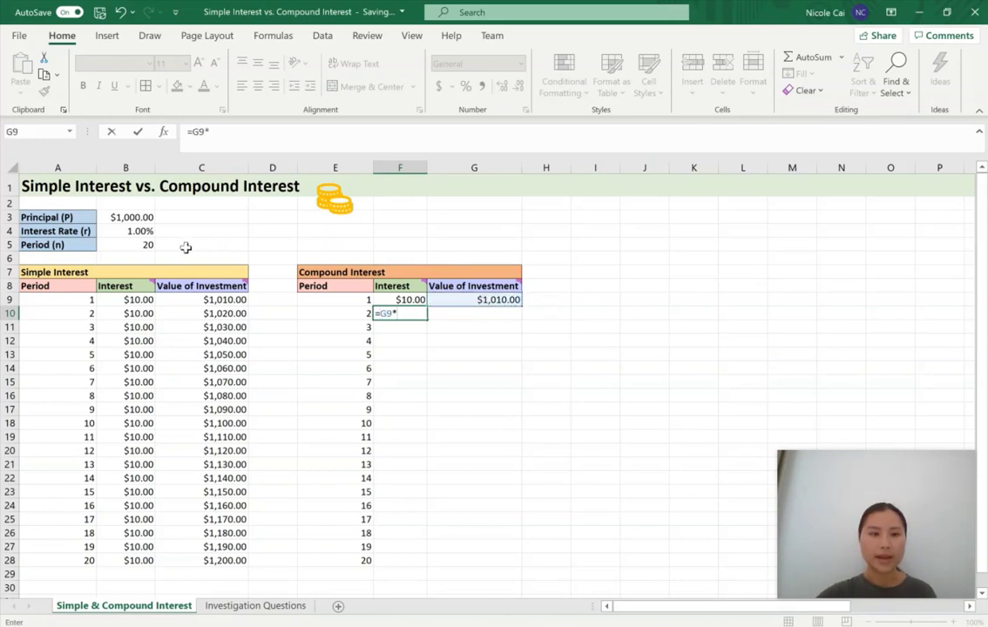
{"action": "left_click", "coordinate": [143, 231]}
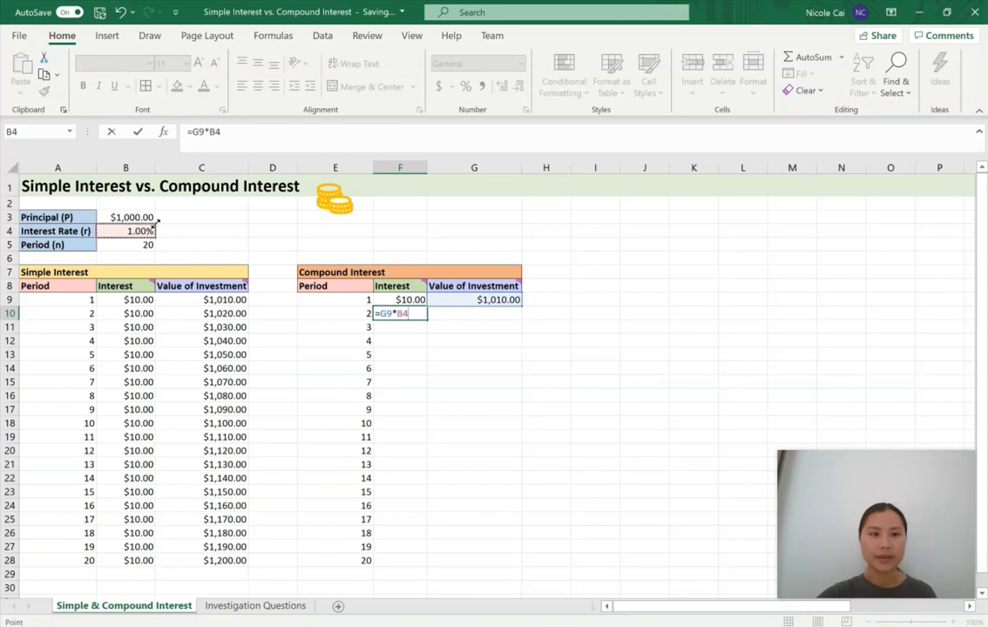
{"action": "left_click", "coordinate": [218, 130]}
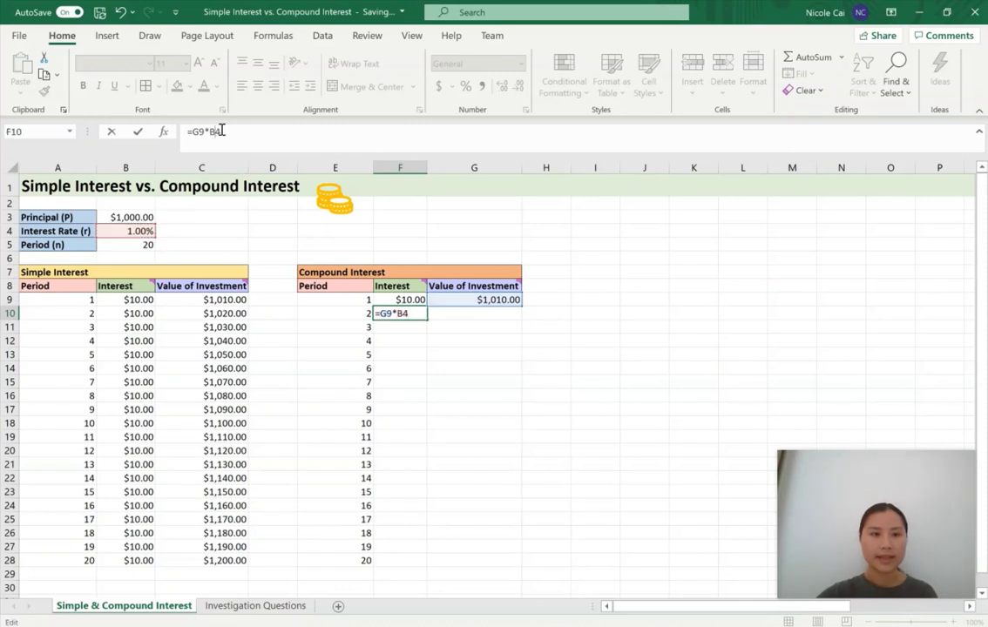
{"action": "key", "text": "F4"}
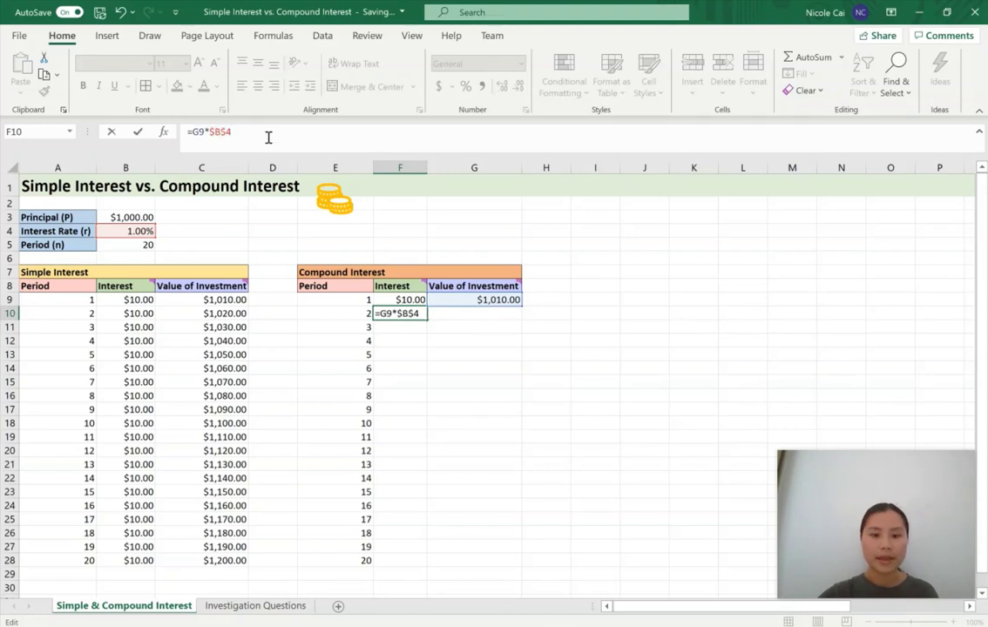
{"action": "type", "text": "*1"}
{"action": "key", "text": "Return"}
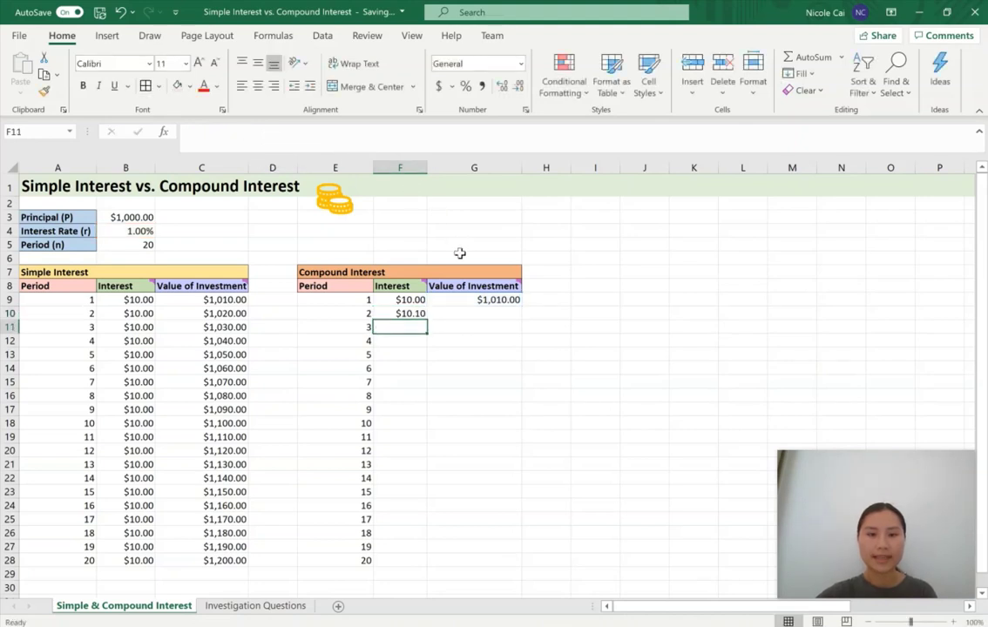
Fill the compound interest formula from F10 down to F28 and check the references in F28's formula
{"action": "left_click", "coordinate": [424, 317]}
{"action": "left_click_drag", "start_coordinate": [427, 322], "coordinate": [426, 565]}
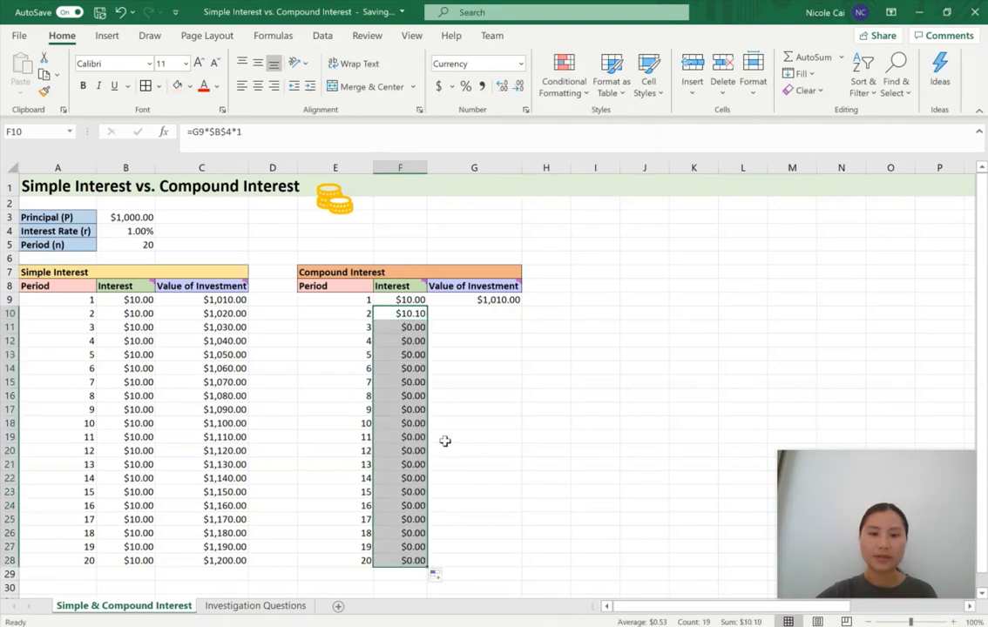
{"action": "left_click", "coordinate": [414, 560]}
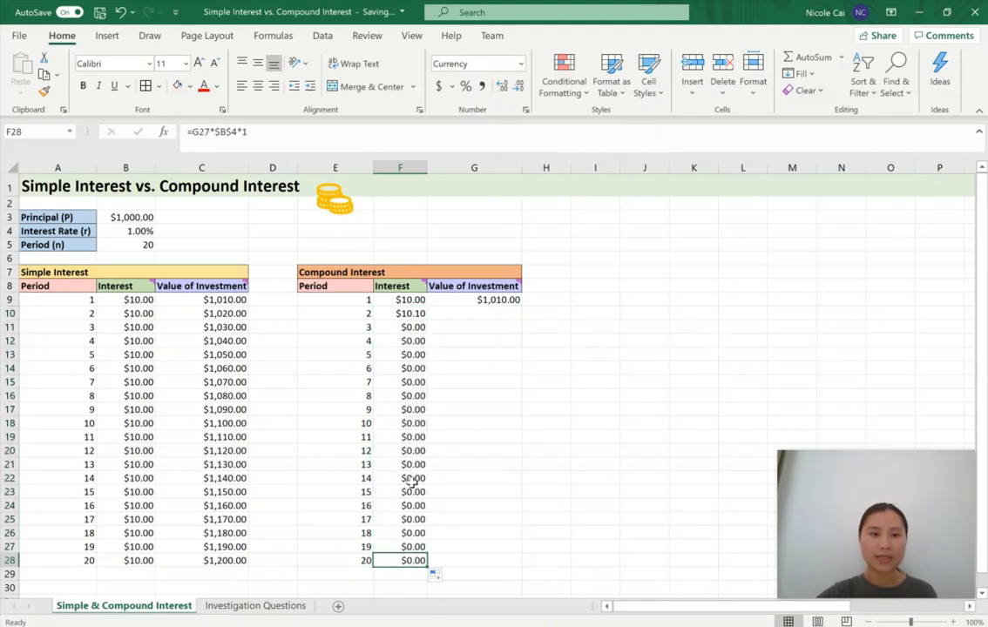
{"action": "left_click", "coordinate": [331, 135]}
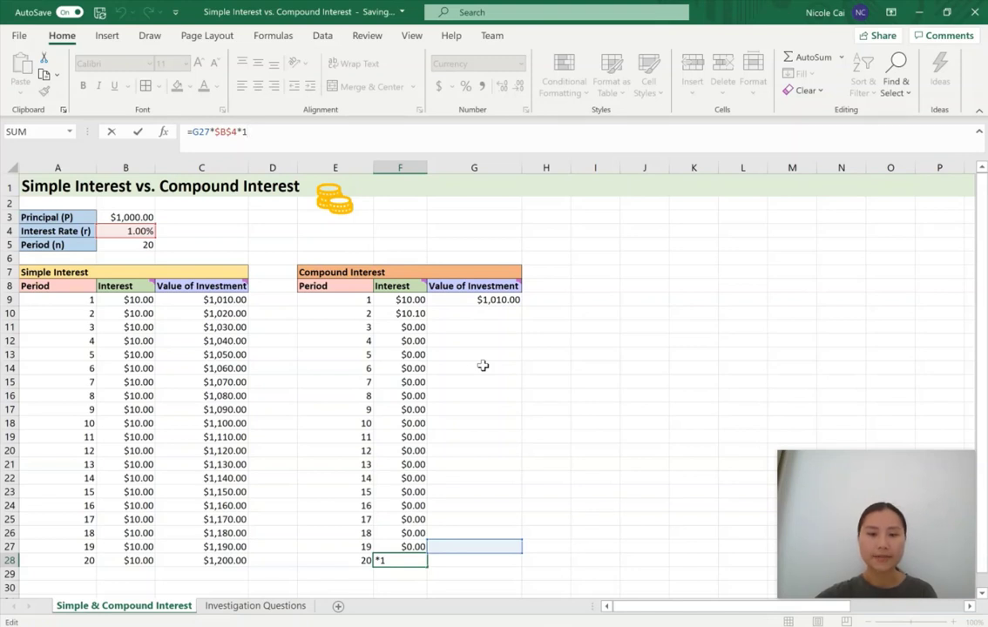
{"action": "key", "text": "Return"}
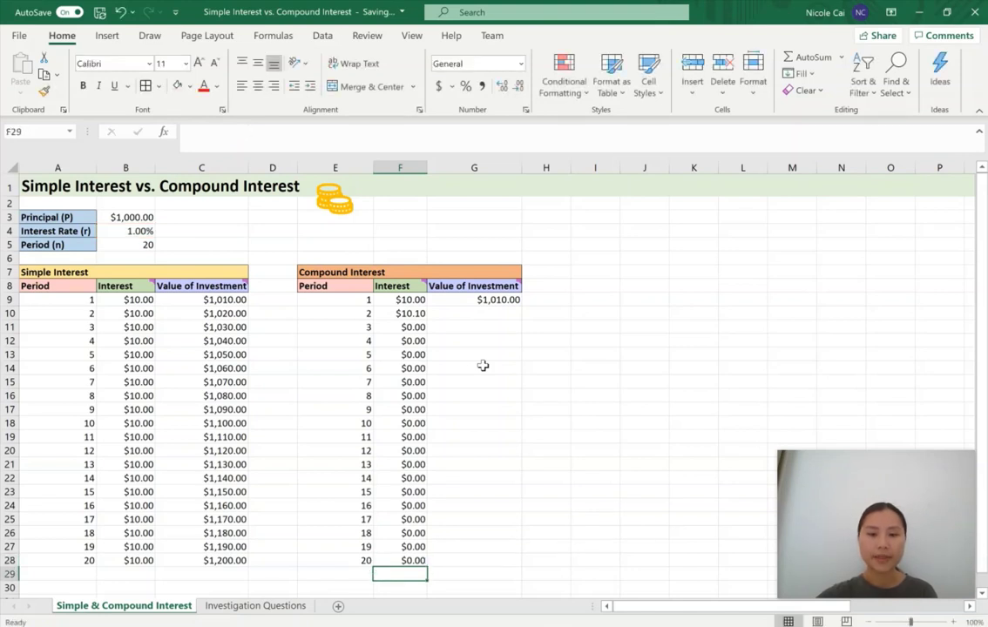
Following the compound Value of Investment header's comment, enter =F10+G9 in G10 for the second period
{"action": "left_click", "coordinate": [496, 314]}
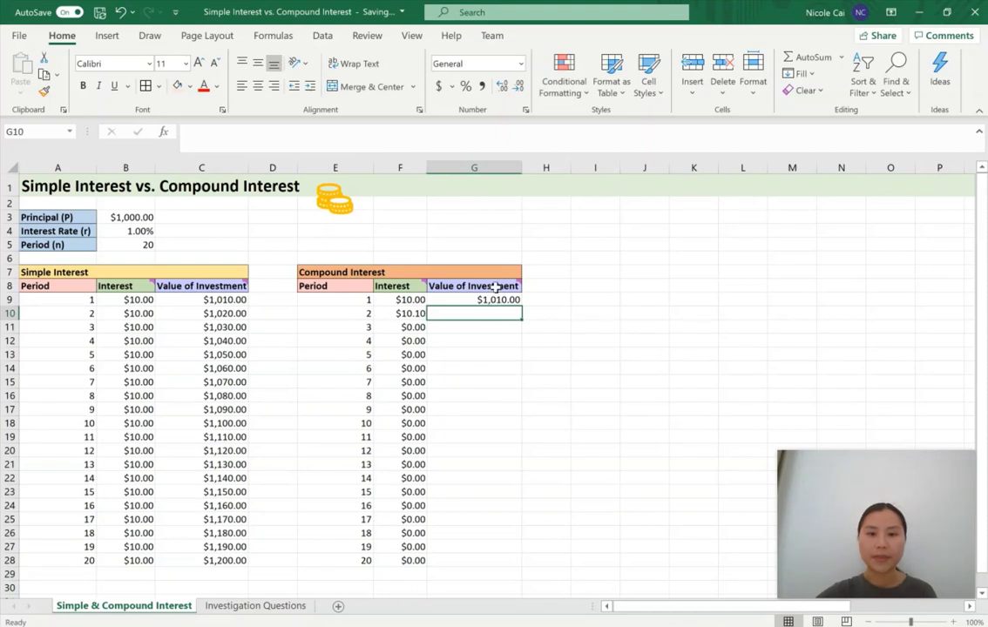
{"action": "mouse_move", "coordinate": [495, 285]}
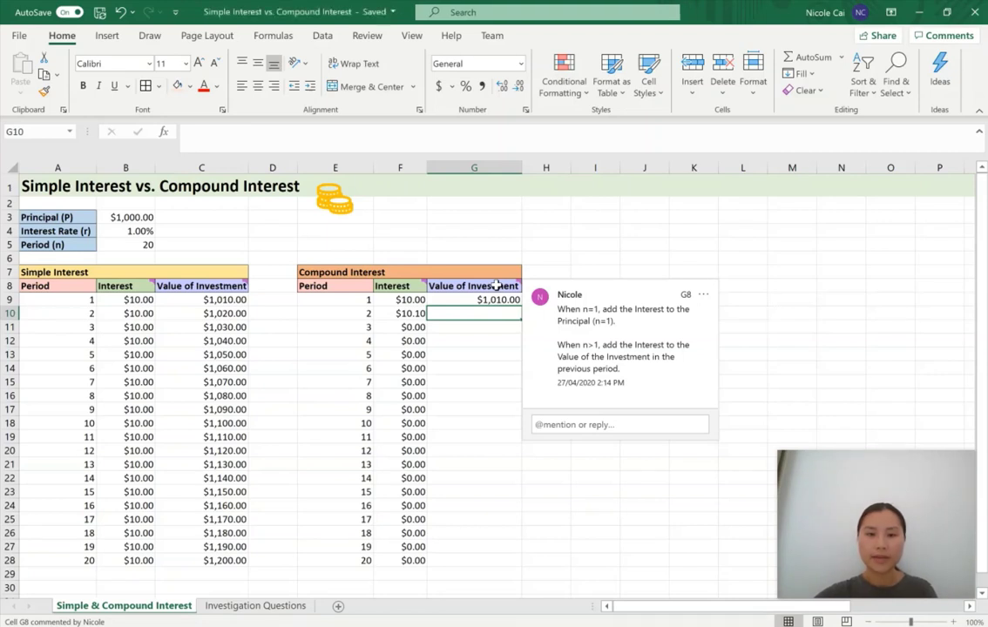
{"action": "type", "text": "="}
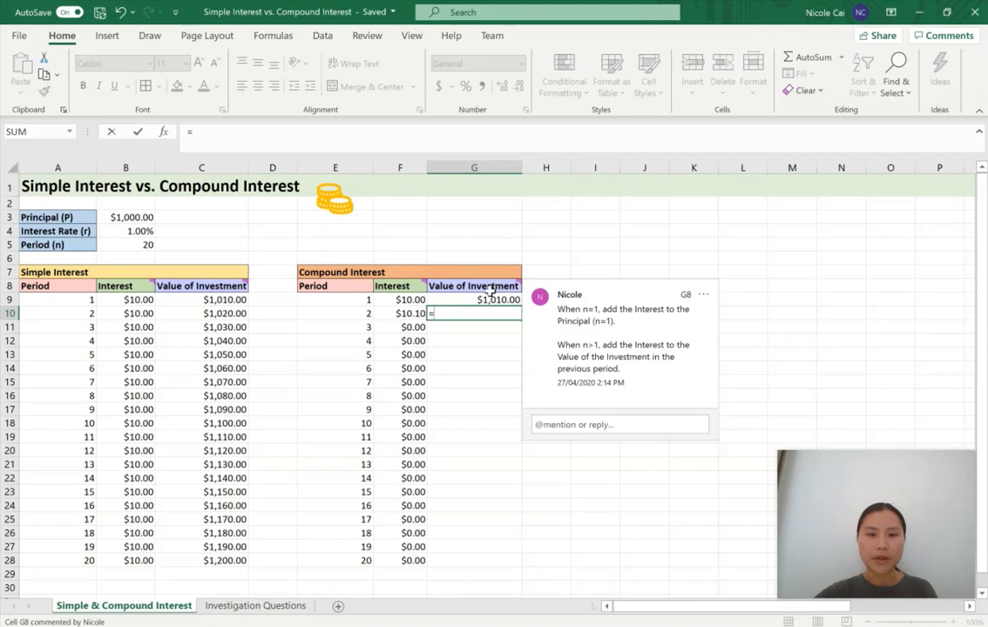
{"action": "left_click", "coordinate": [411, 314]}
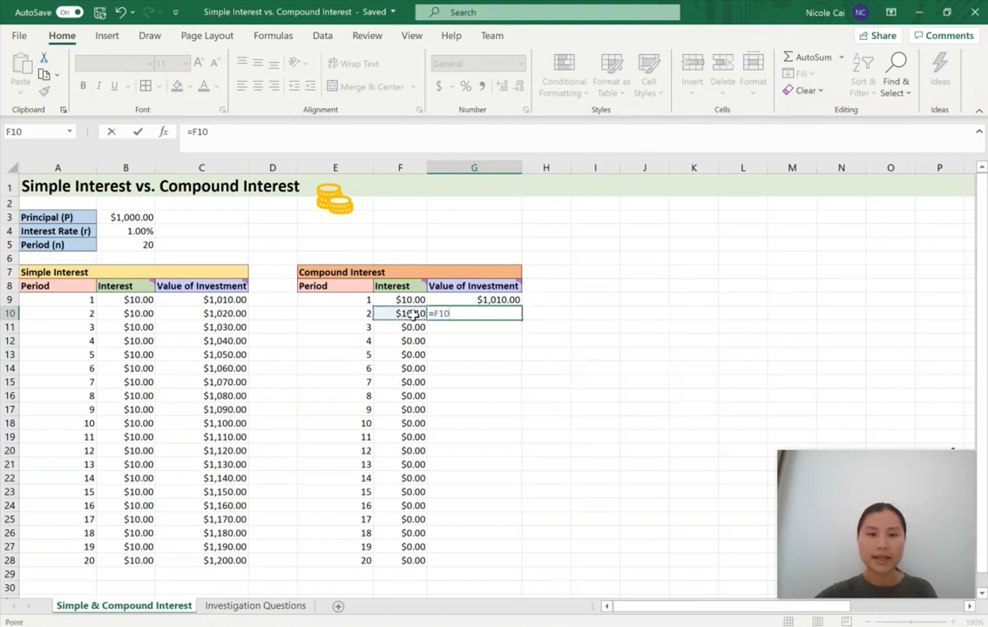
{"action": "type", "text": "+"}
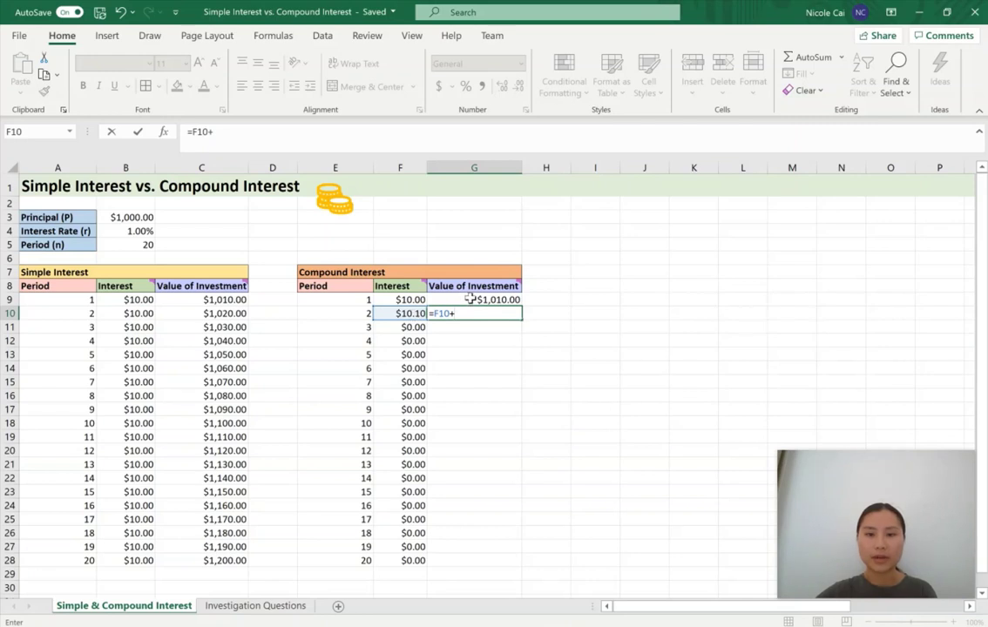
{"action": "left_click", "coordinate": [470, 299]}
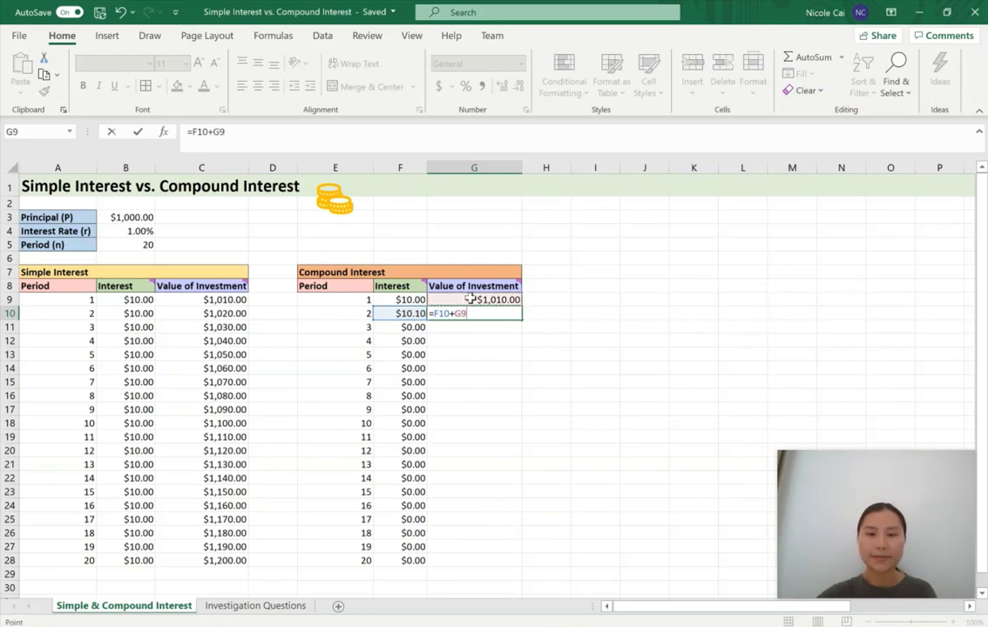
{"action": "key", "text": "Return"}
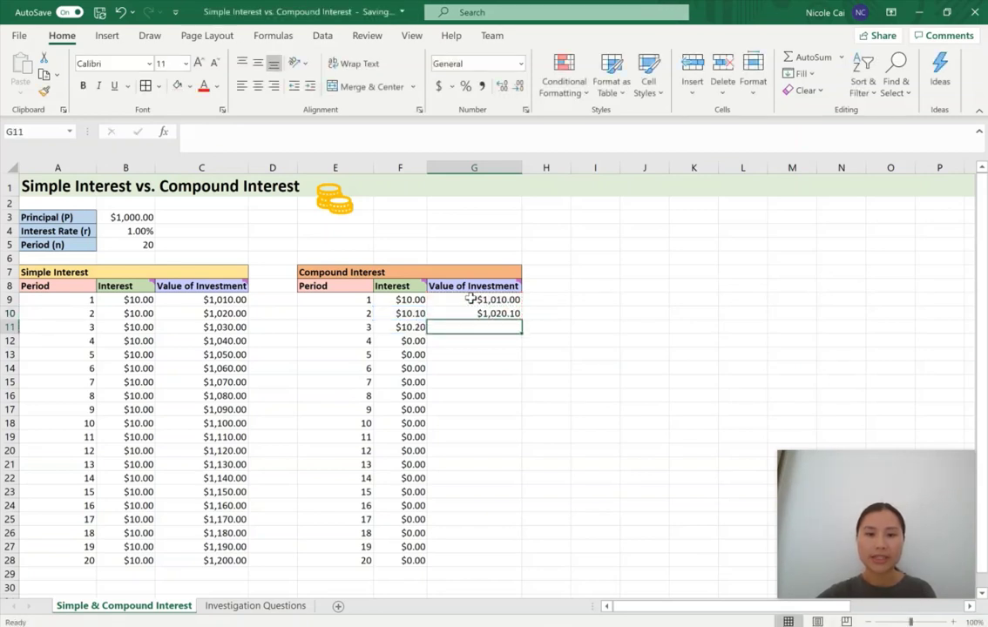
Check the interest formula in F11, and fill the compound investment value formula from G10 down to G28
{"action": "left_click", "coordinate": [484, 312]}
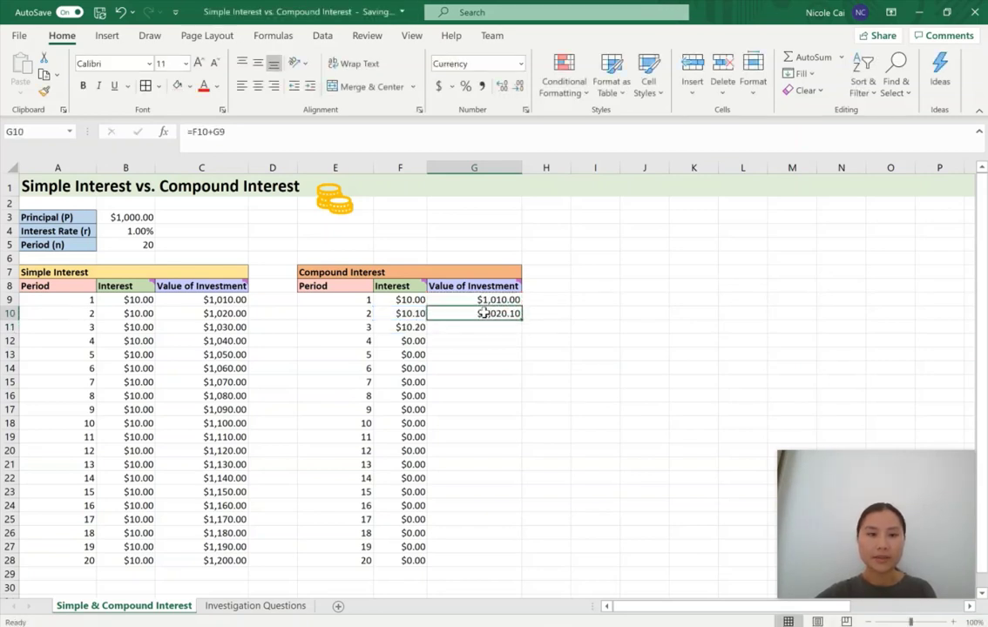
{"action": "left_click", "coordinate": [412, 328]}
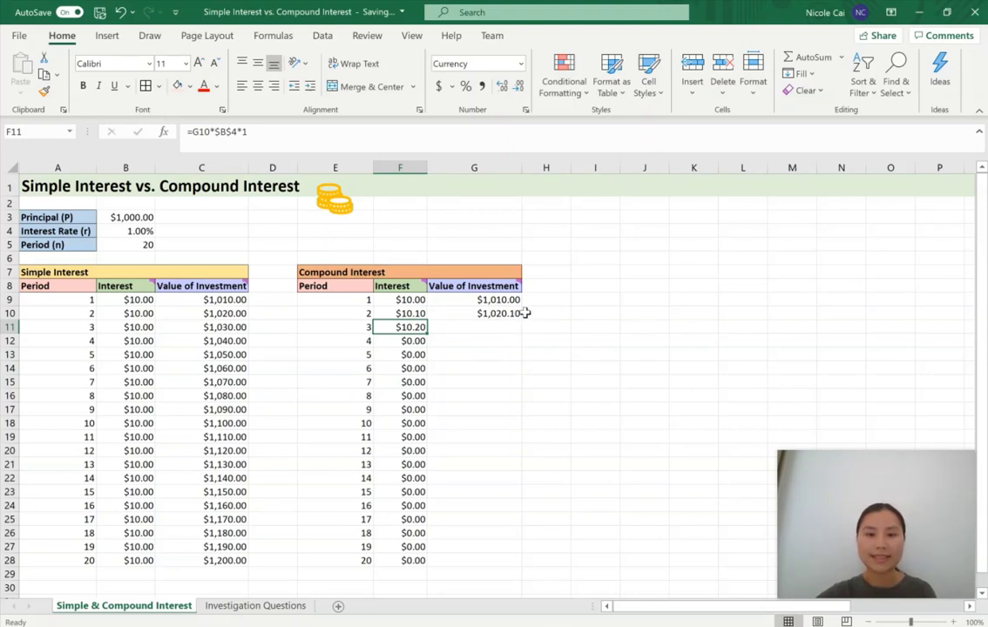
{"action": "left_click", "coordinate": [522, 314]}
{"action": "left_click_drag", "start_coordinate": [523, 316], "coordinate": [523, 563]}
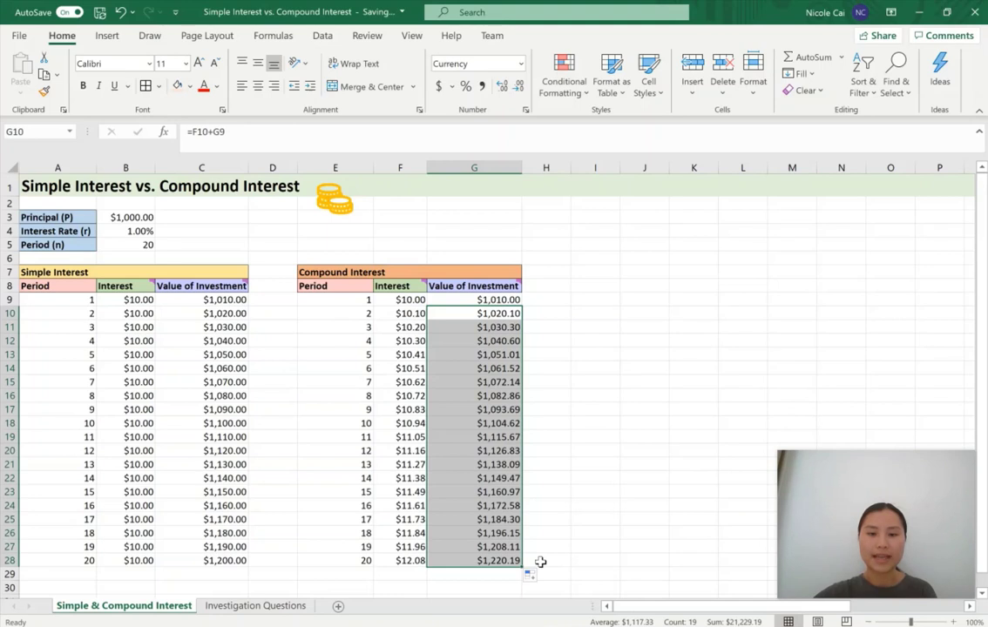
{"action": "left_click", "coordinate": [503, 587]}
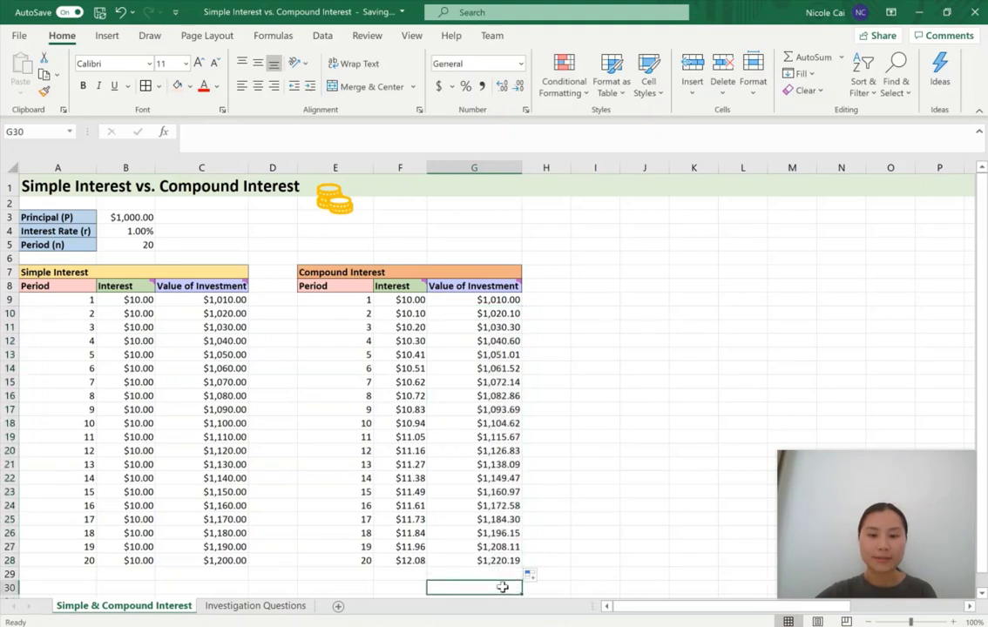
{"action": "left_click", "coordinate": [480, 575]}
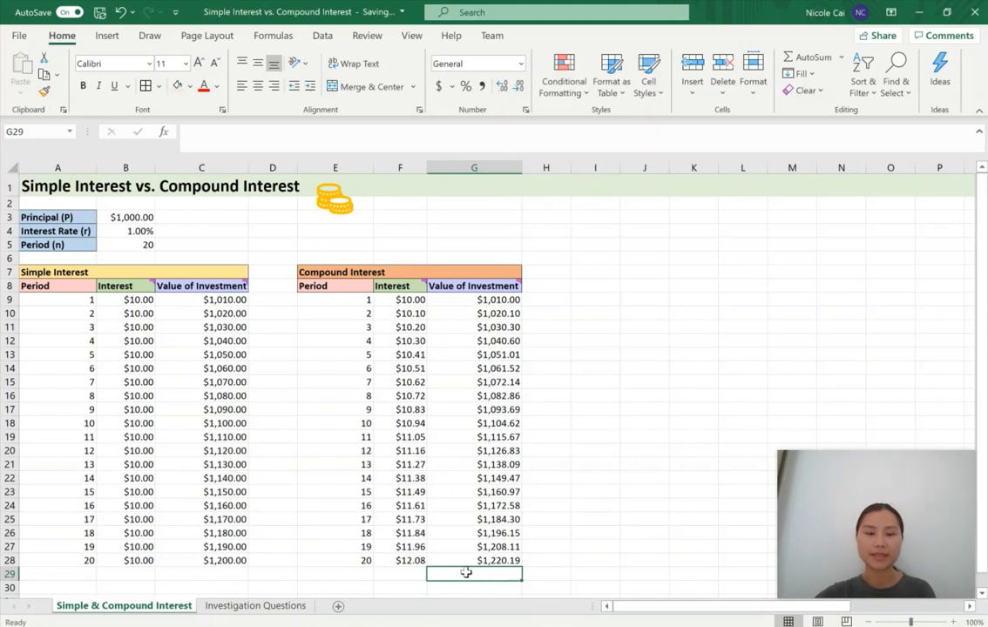
Label A30 Difference and enter =G28-C28 in B30 to compare the final compound and simple investment values
{"action": "left_click", "coordinate": [69, 589]}
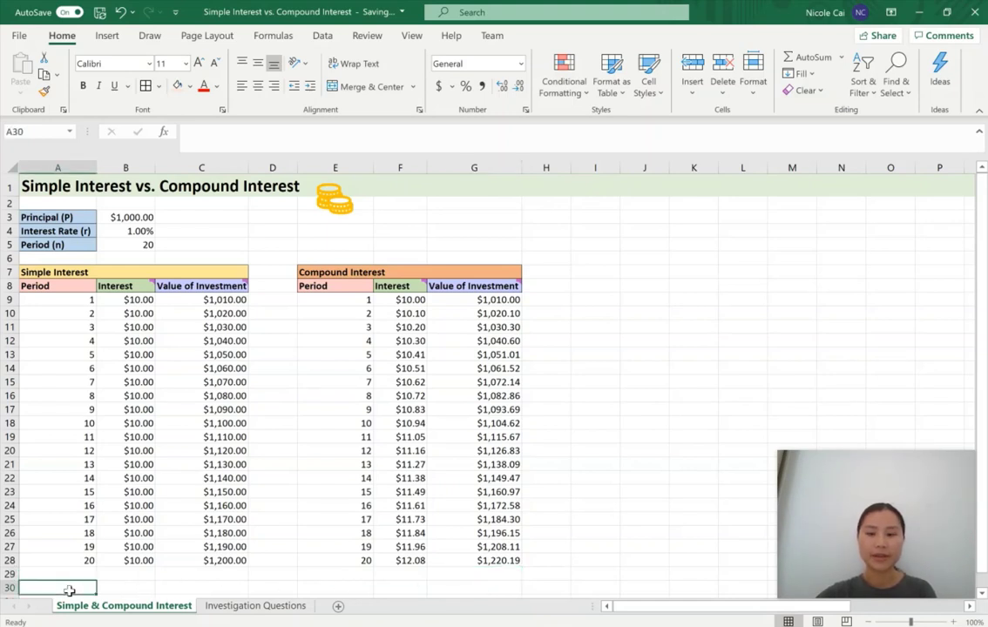
{"action": "type", "text": "Difference"}
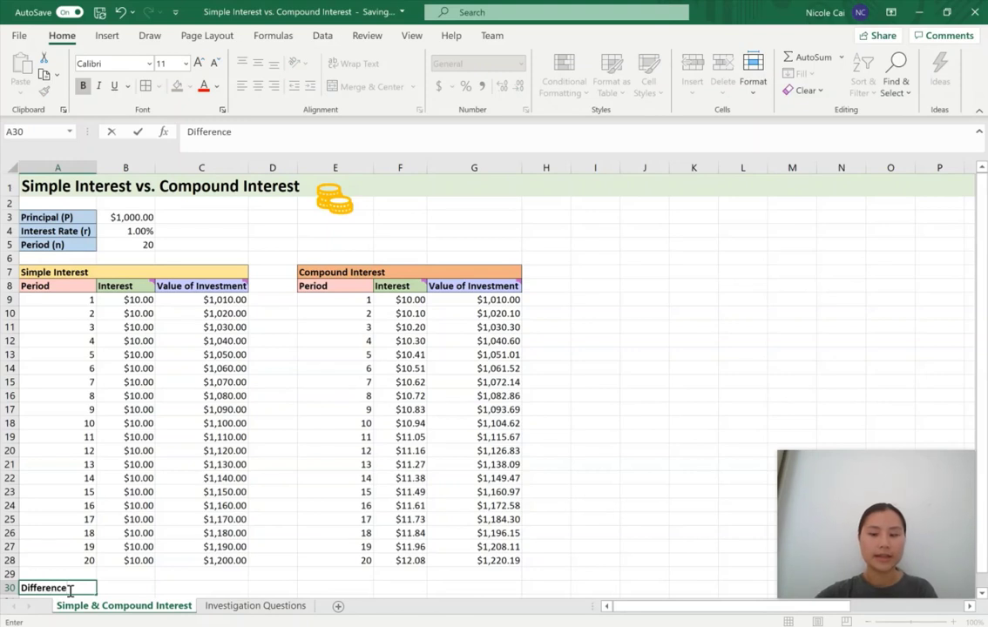
{"action": "key", "text": "Tab"}
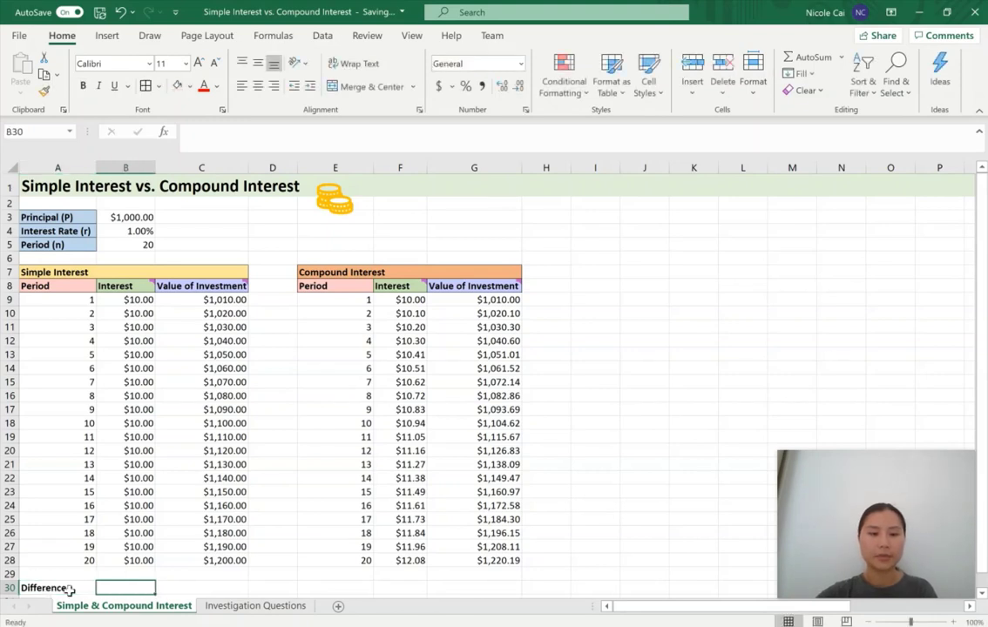
{"action": "type", "text": "="}
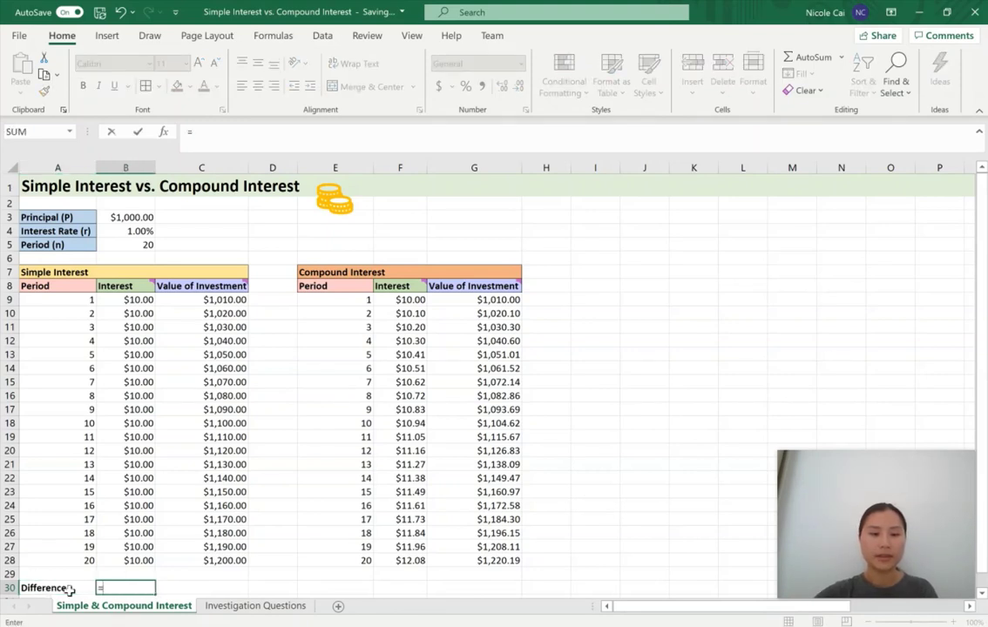
{"action": "left_click", "coordinate": [468, 563]}
{"action": "type", "text": "-"}
{"action": "left_click", "coordinate": [230, 562]}
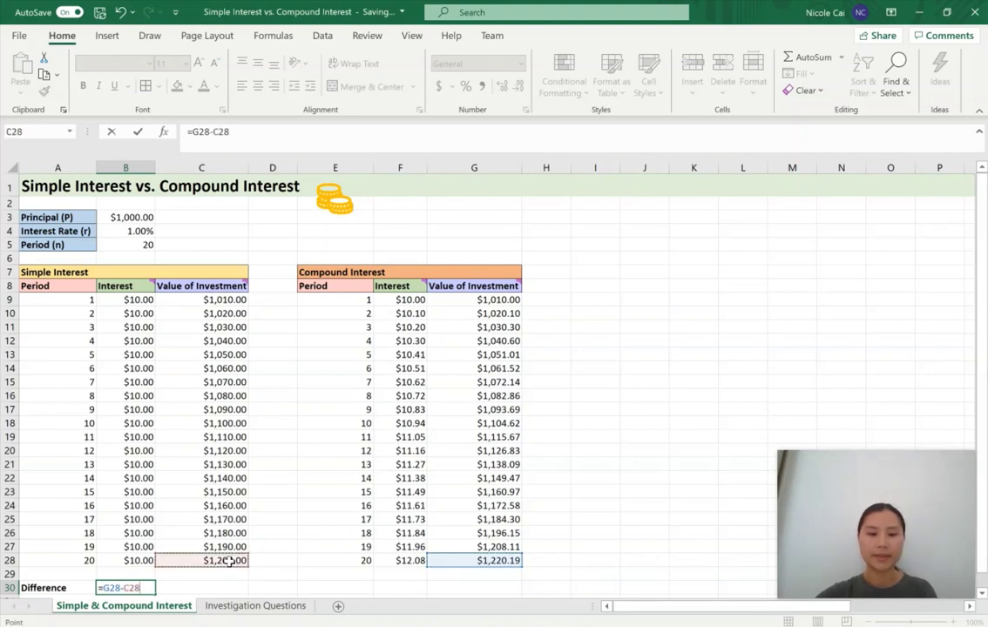
{"action": "key", "text": "Return"}
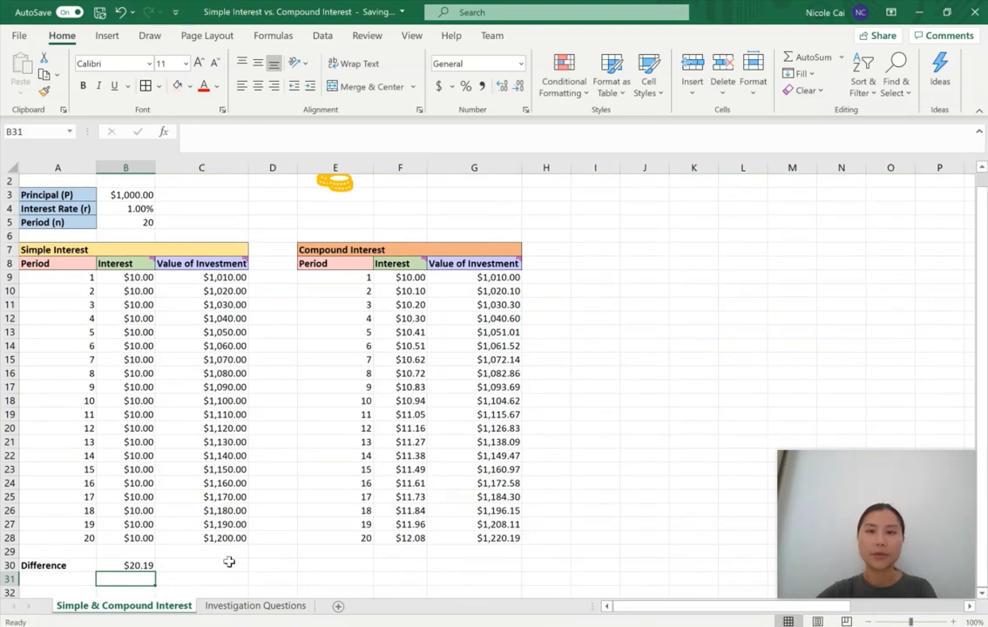
Insert the recommended scatter chart with connected points for the simple interest values C9:C28 and place it beside the Compound Interest table
{"action": "scroll", "coordinate": [229, 562], "scroll_direction": "up", "scroll_amount": 1}
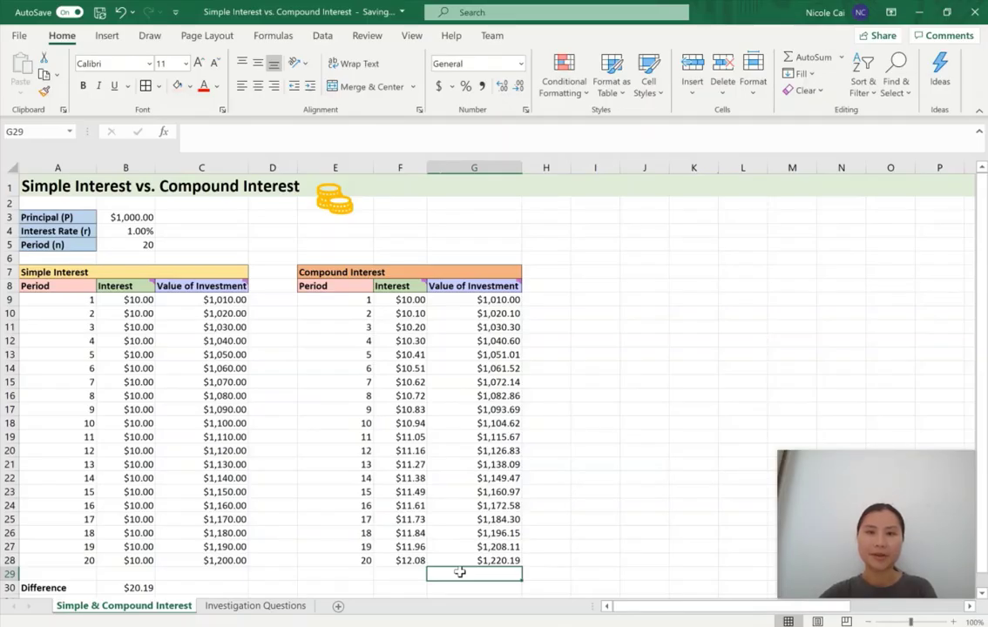
{"action": "left_click_drag", "start_coordinate": [221, 300], "coordinate": [228, 560]}
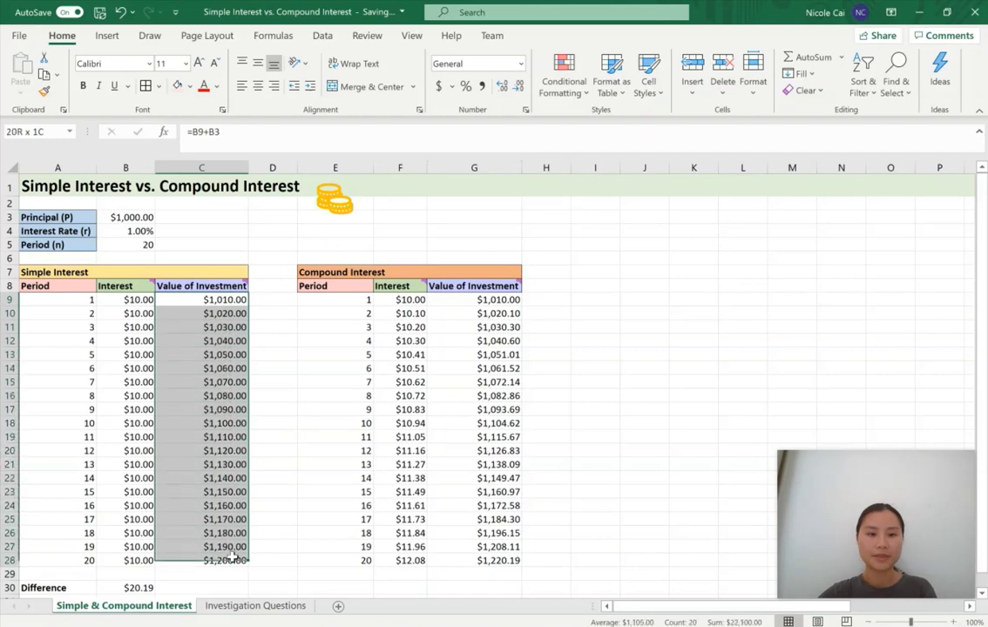
{"action": "left_click", "coordinate": [107, 37]}
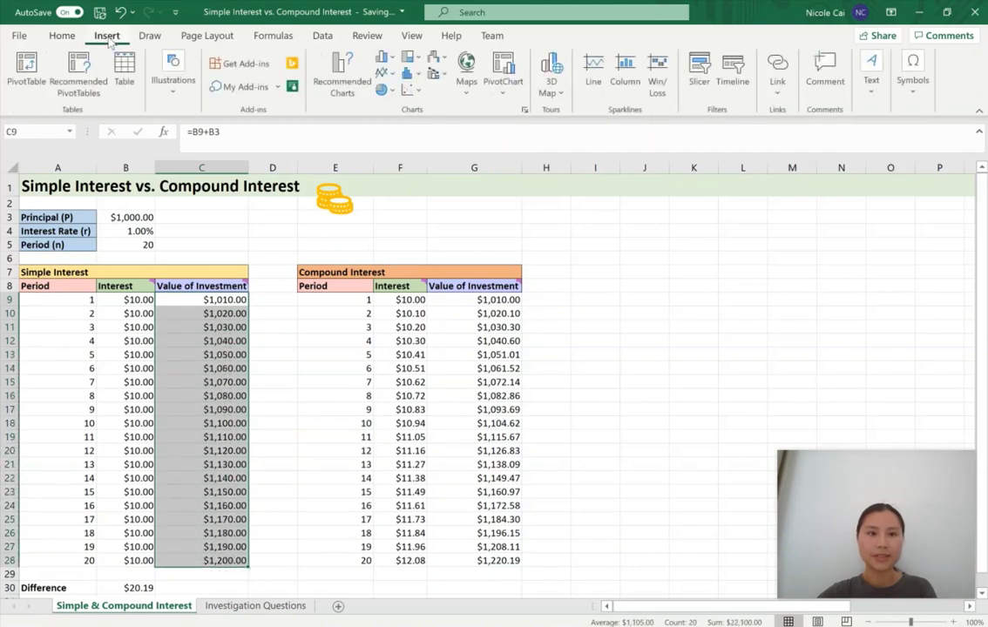
{"action": "left_click", "coordinate": [361, 76]}
{"action": "left_click", "coordinate": [332, 405]}
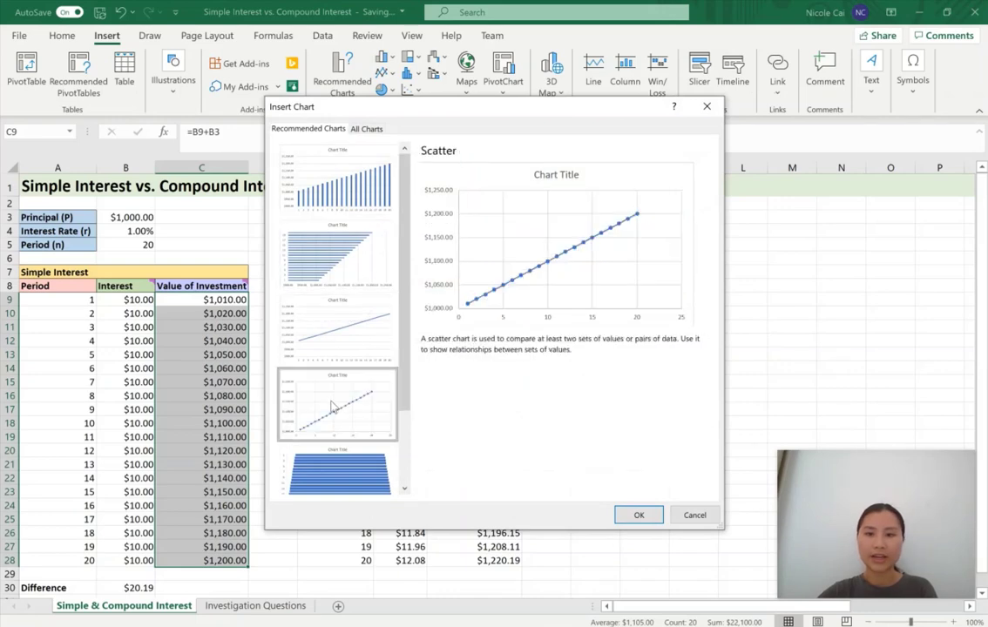
{"action": "left_click", "coordinate": [632, 515]}
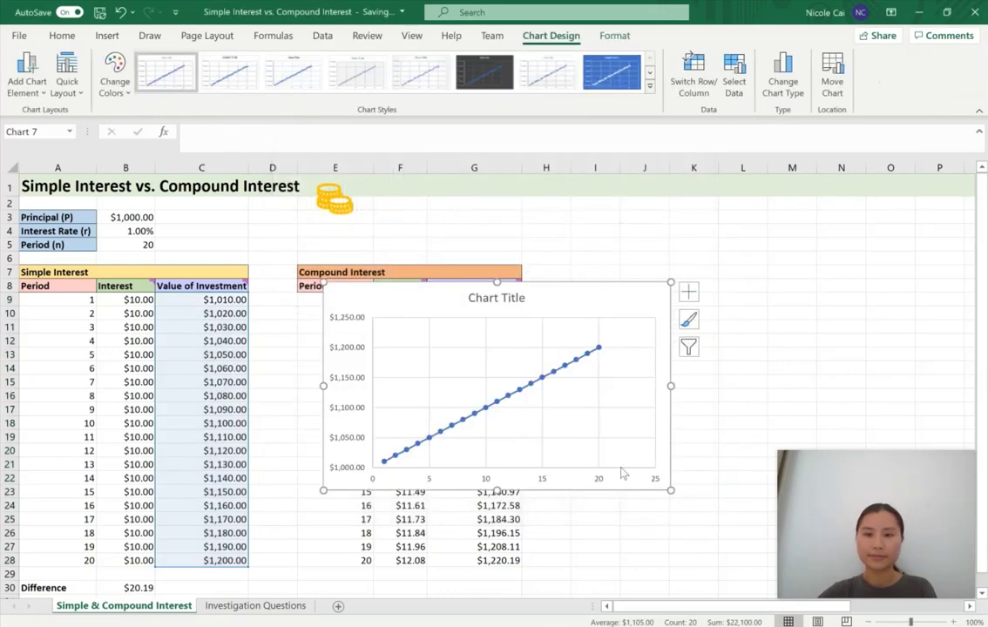
{"action": "left_click_drag", "start_coordinate": [565, 295], "coordinate": [830, 228]}
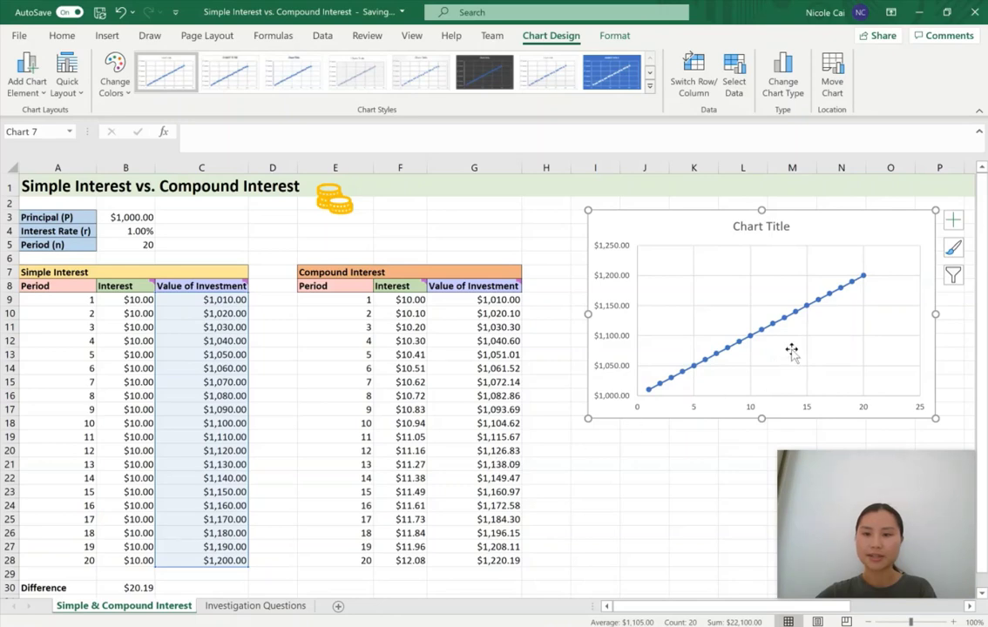
Add a chart series named Compound Interest with X values E9:E28 and Y values G9:G28
{"action": "left_click", "coordinate": [759, 330]}
{"action": "right_click", "coordinate": [760, 329]}
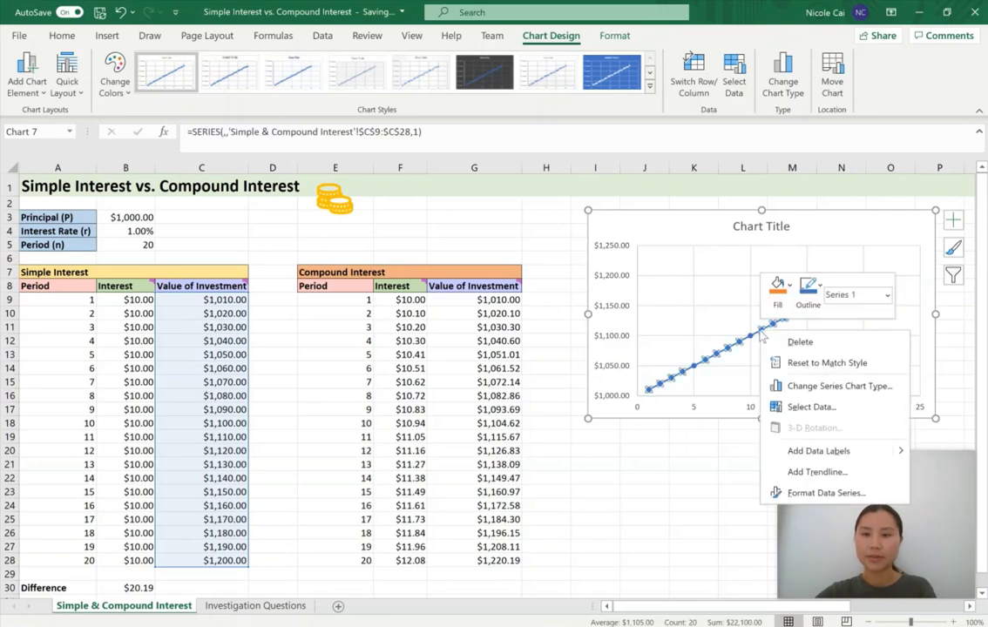
{"action": "left_click", "coordinate": [795, 407]}
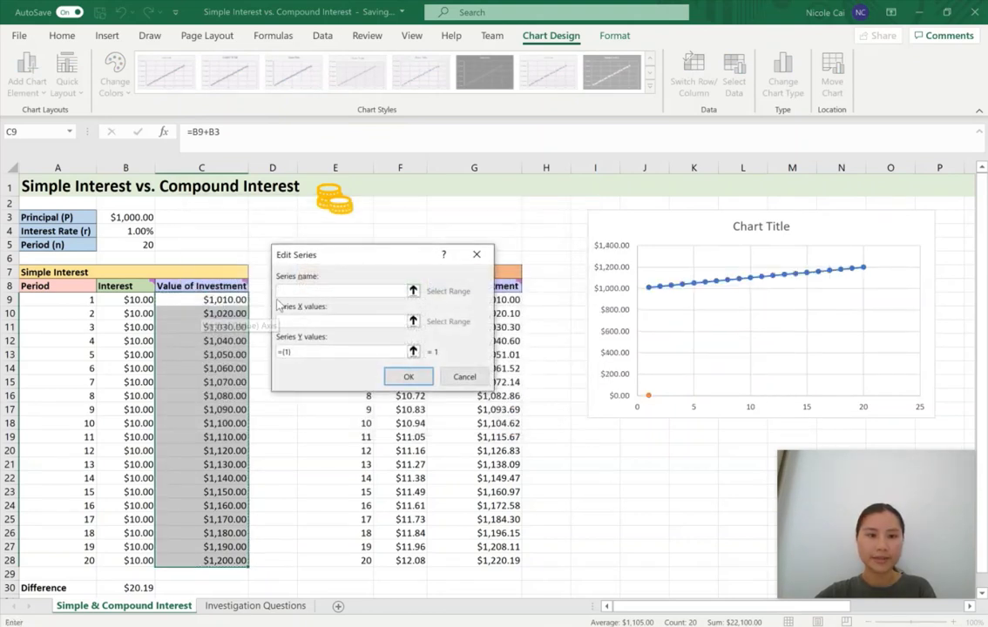
{"action": "type", "text": "Comp"}
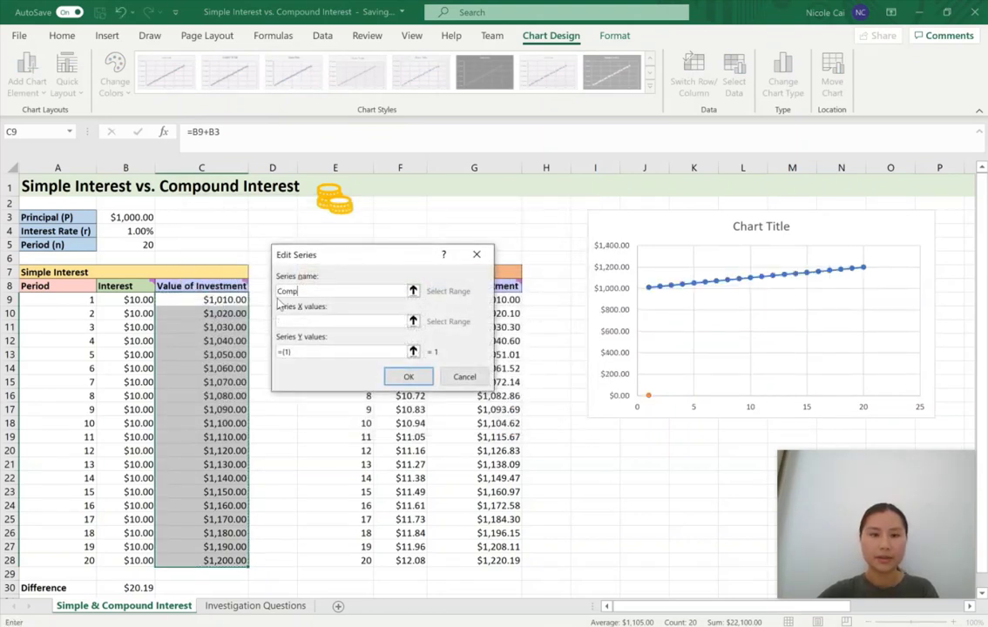
{"action": "type", "text": "ound Interest"}
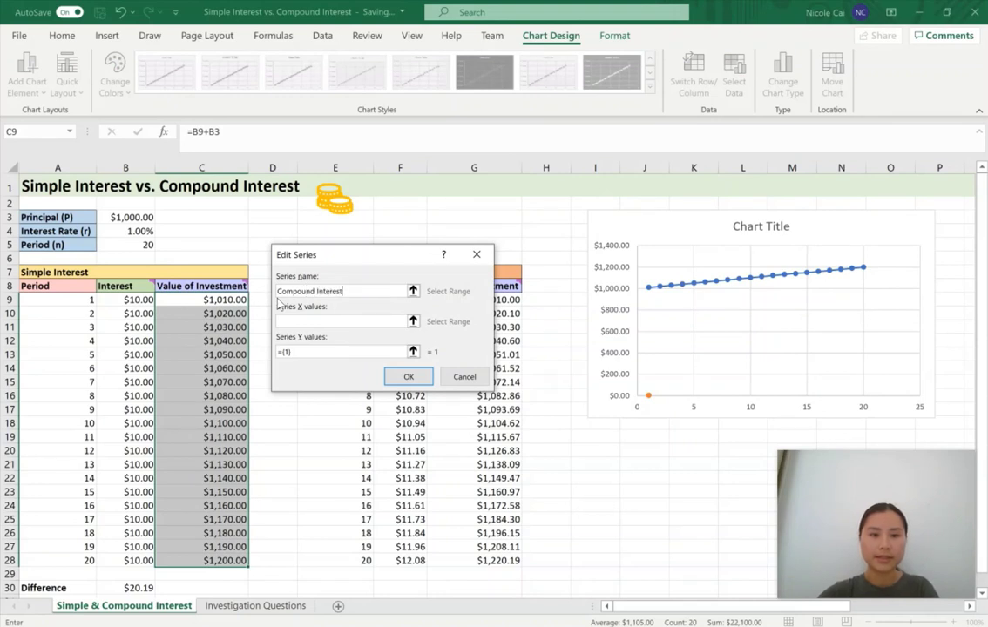
{"action": "left_click", "coordinate": [310, 320]}
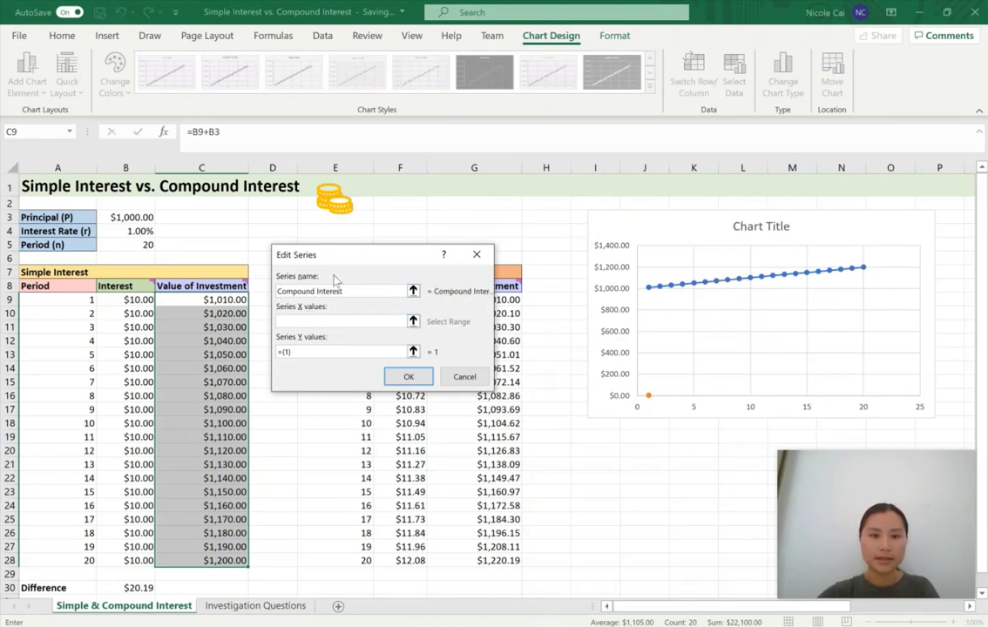
{"action": "left_click_drag", "start_coordinate": [340, 261], "coordinate": [235, 141]}
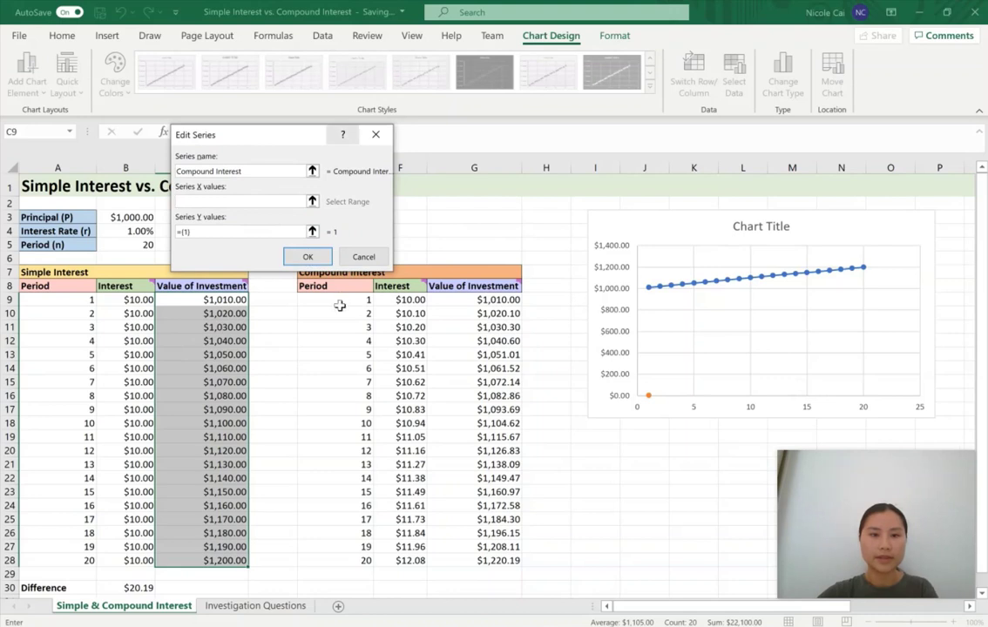
{"action": "left_click_drag", "start_coordinate": [340, 304], "coordinate": [331, 561]}
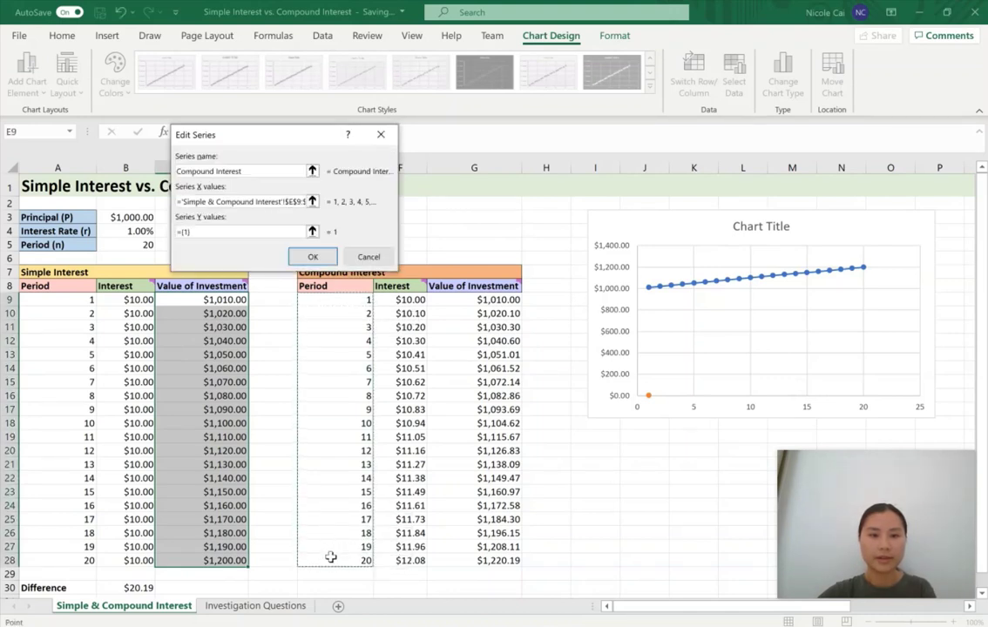
{"action": "left_click", "coordinate": [312, 231]}
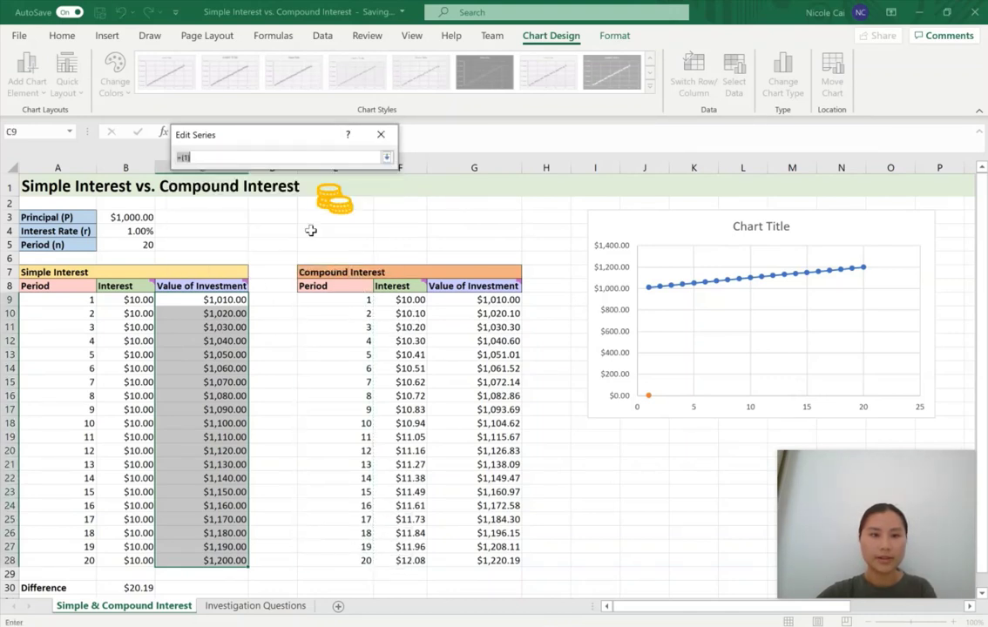
{"action": "left_click_drag", "start_coordinate": [467, 300], "coordinate": [477, 562]}
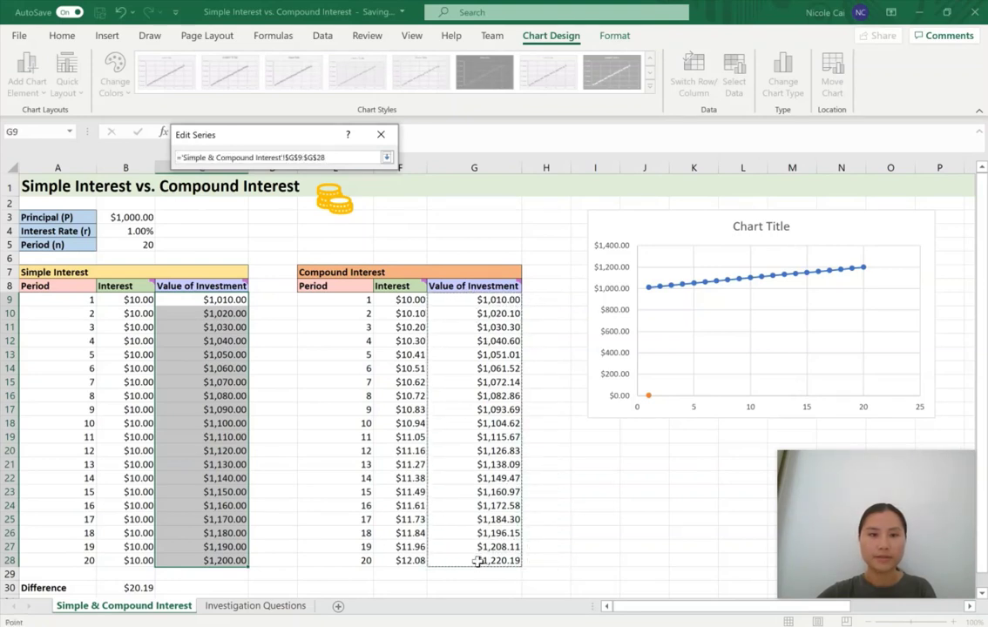
{"action": "key", "text": "Return"}
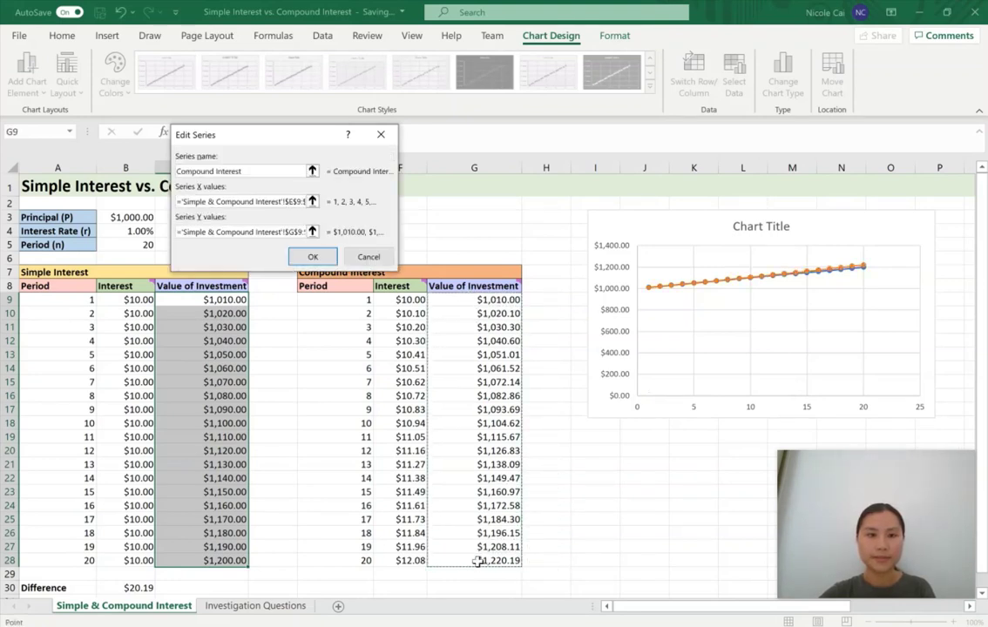
{"action": "left_click", "coordinate": [313, 258]}
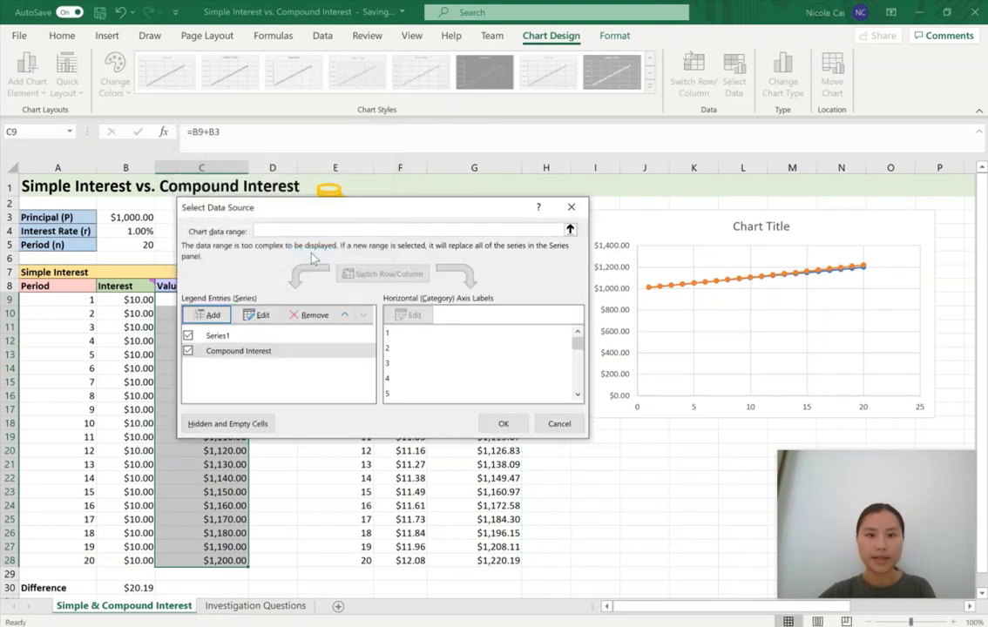
Rename the chart's first data series Simple Interest and apply the data source changes
{"action": "left_click", "coordinate": [219, 338]}
{"action": "left_click", "coordinate": [260, 316]}
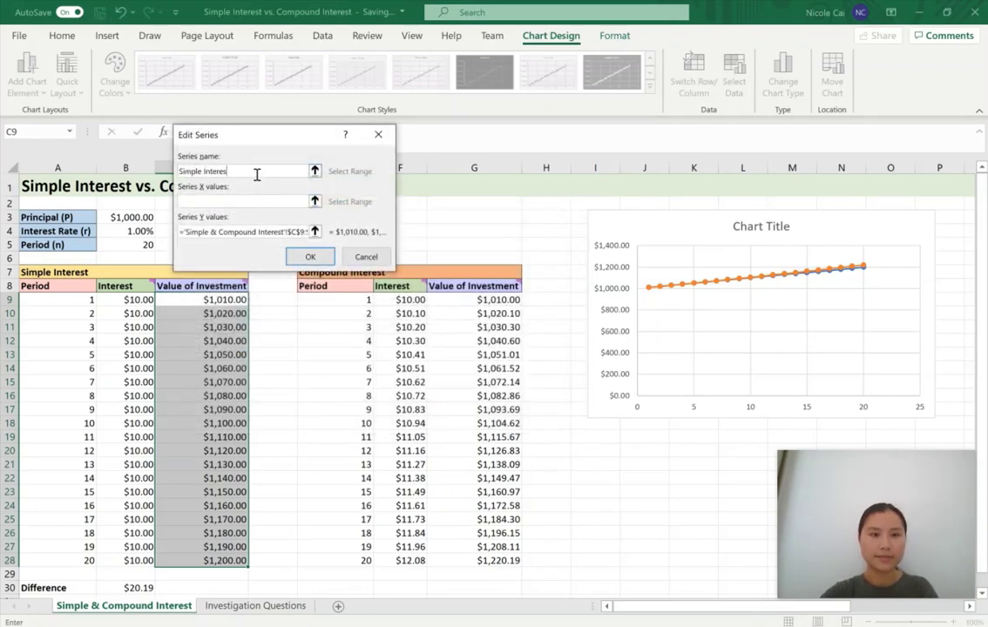
{"action": "key", "text": "Return"}
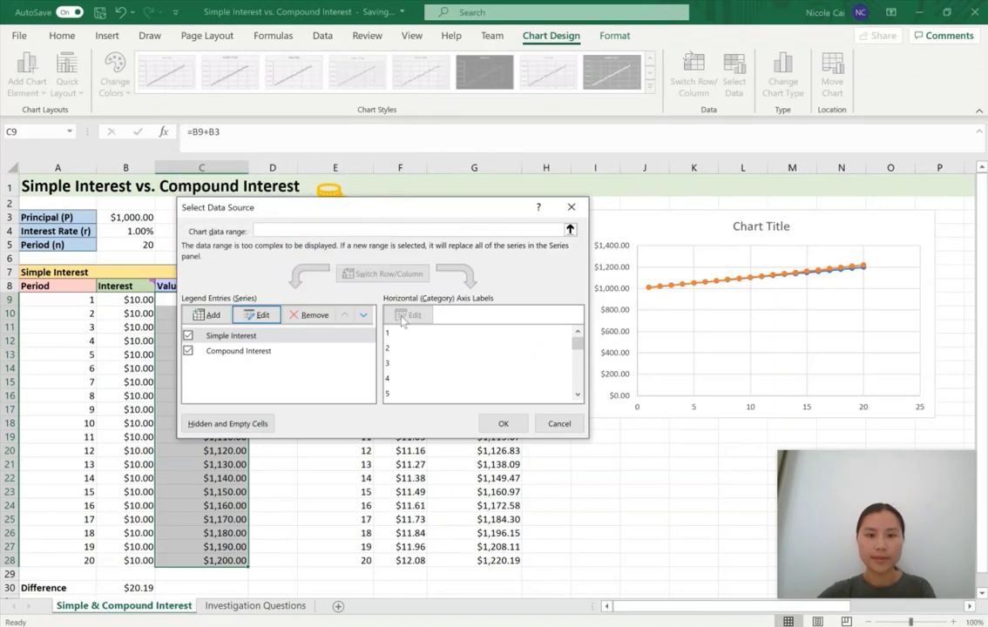
{"action": "left_click", "coordinate": [503, 422]}
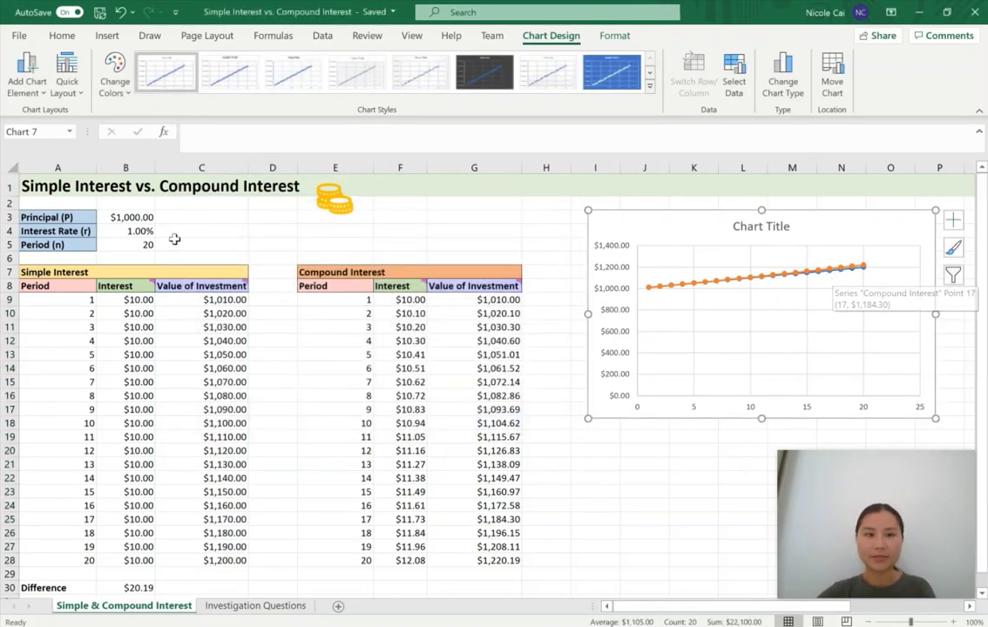
Set the principal in B3 to 100000
{"action": "left_click", "coordinate": [116, 220]}
{"action": "left_click_drag", "start_coordinate": [224, 139], "coordinate": [167, 140]}
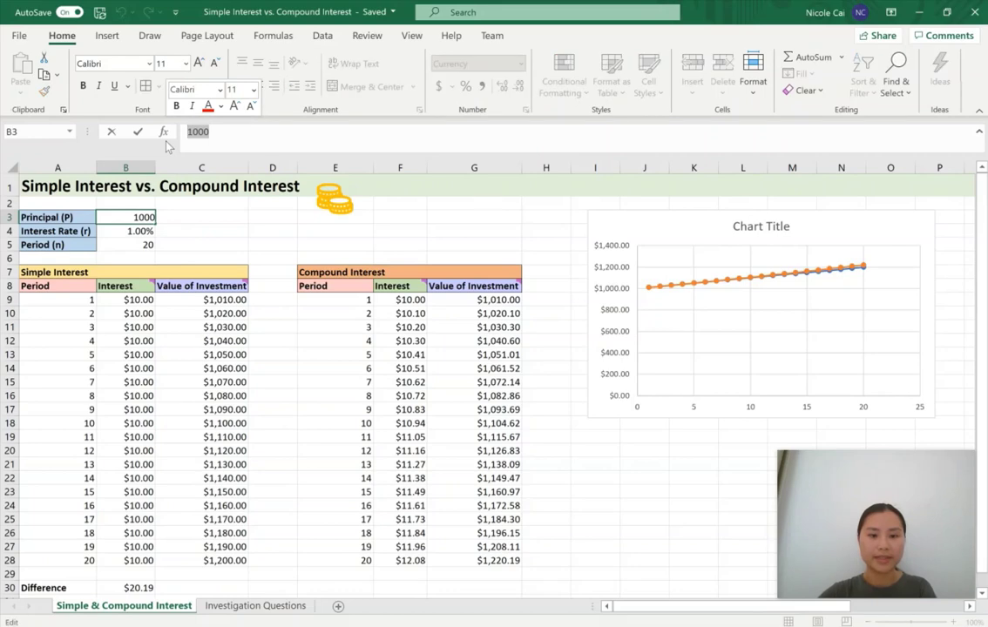
{"action": "type", "text": "100000"}
{"action": "key", "text": "Return"}
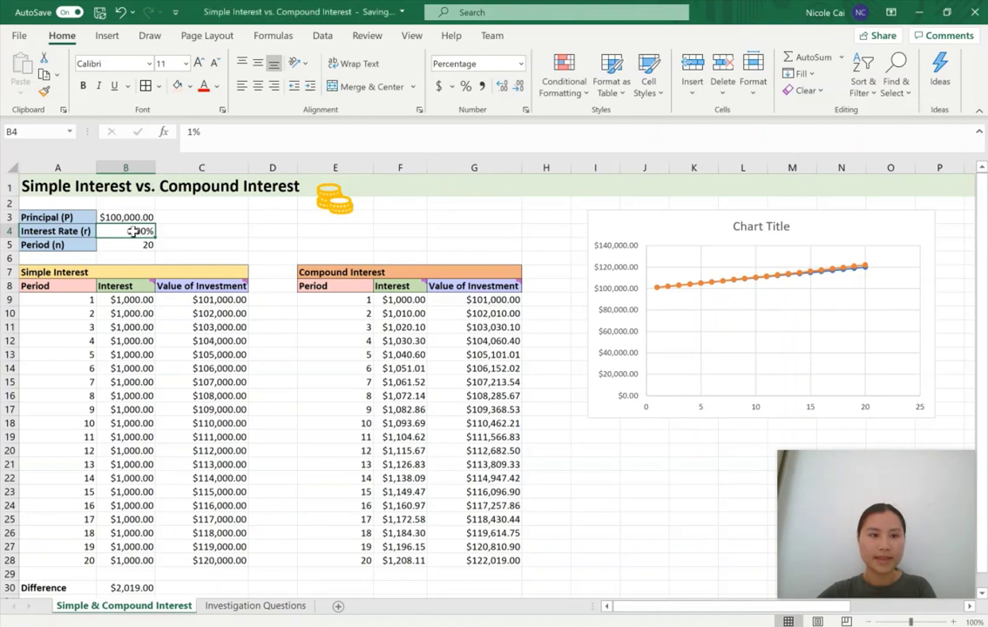
Set the interest rate in B4 to 10%
{"action": "double_click", "coordinate": [192, 132]}
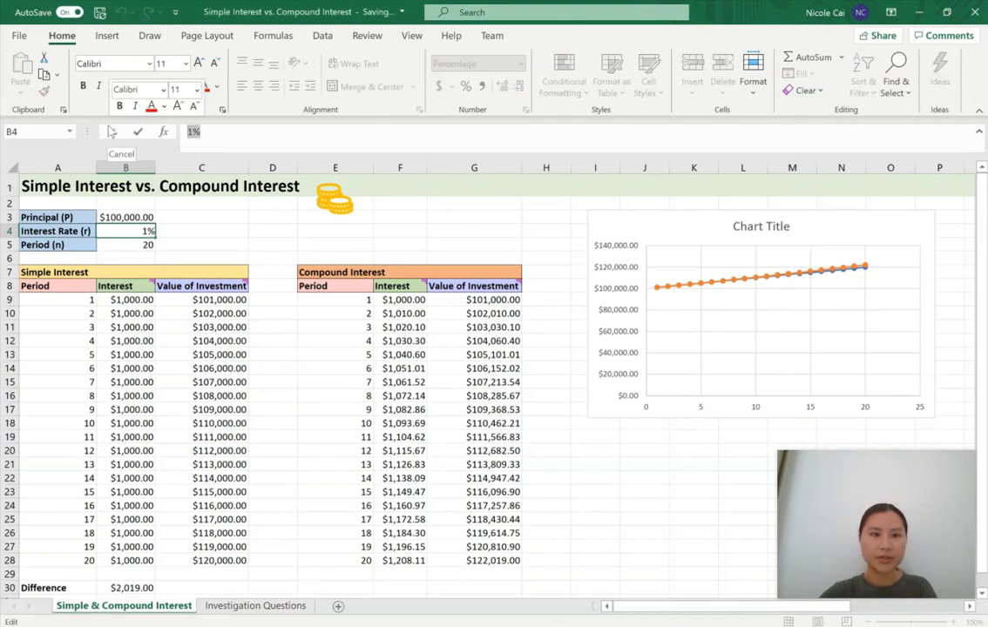
{"action": "left_click", "coordinate": [199, 132]}
{"action": "key", "text": "BackSpace"}
{"action": "type", "text": "10"}
{"action": "key", "text": "Return"}
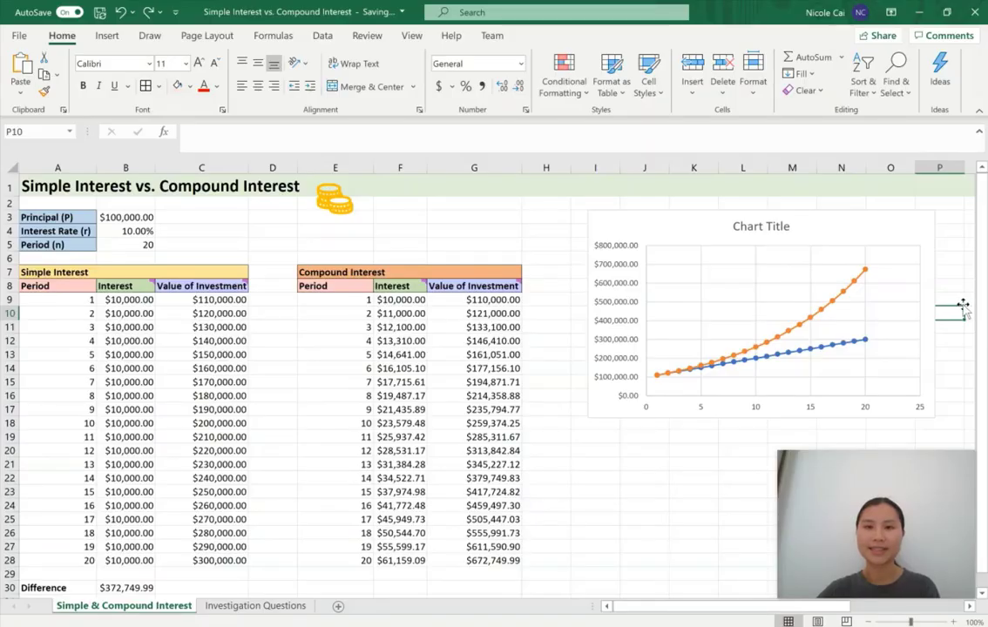
Replace the chart's placeholder title with Simple Interest vs. Compound Interest
{"action": "left_click", "coordinate": [758, 226]}
{"action": "triple_click", "coordinate": [779, 232]}
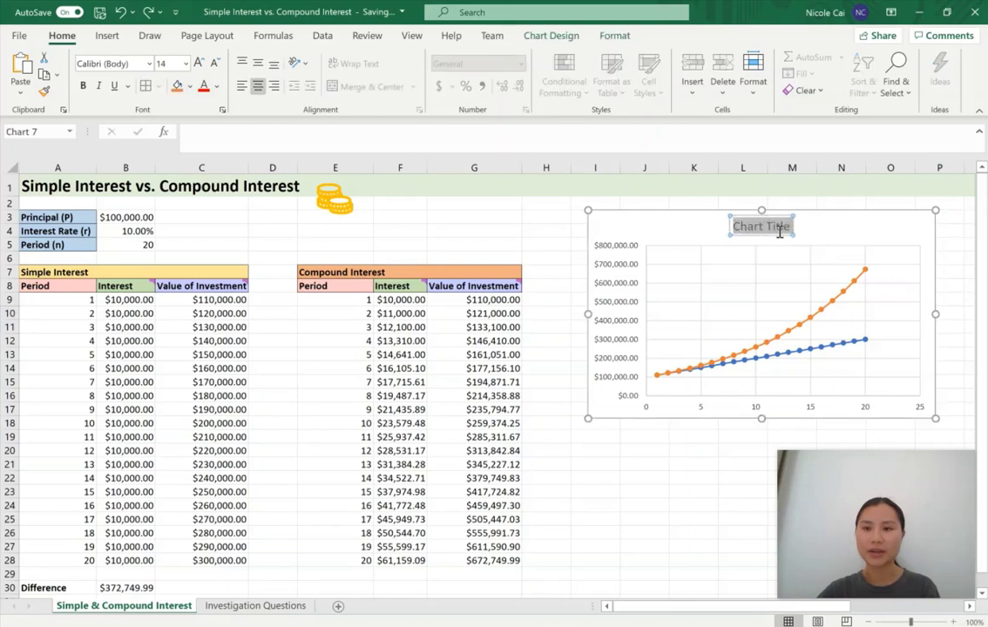
{"action": "type", "text": "Simpl"}
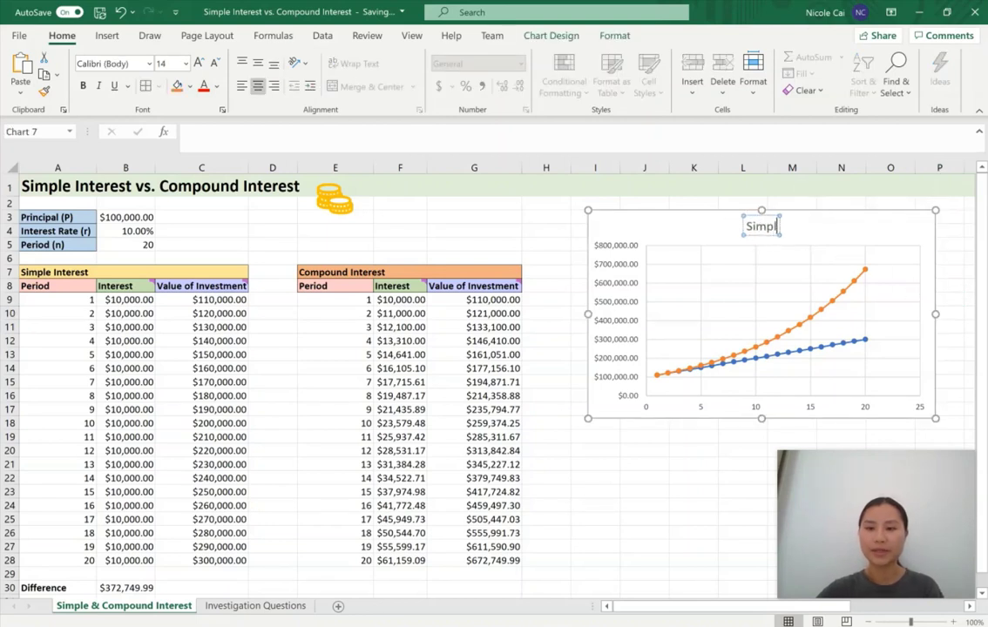
{"action": "type", "text": "e Interest vs."}
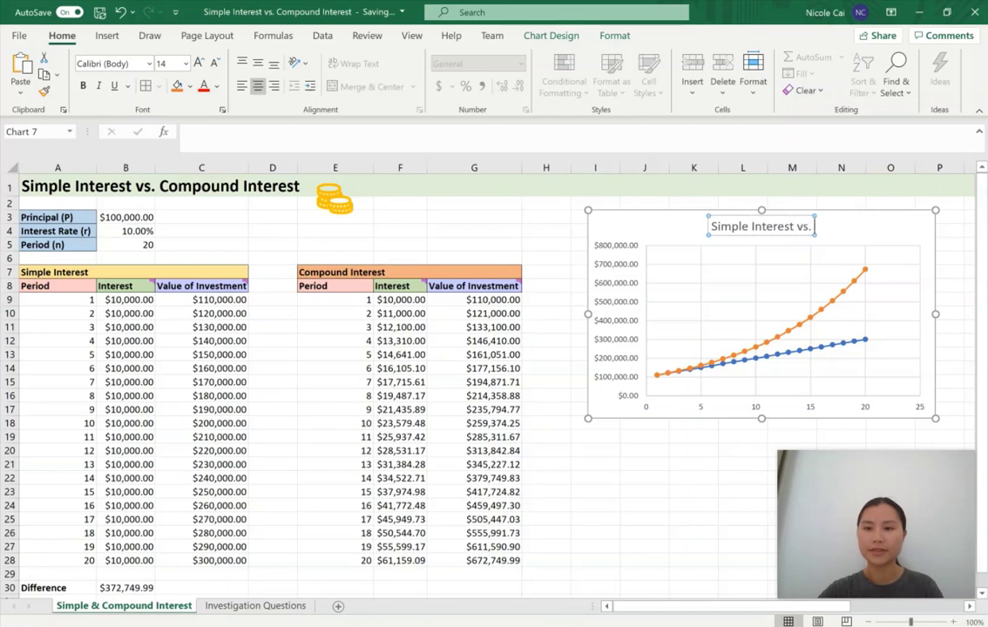
{"action": "type", "text": " Compound I"}
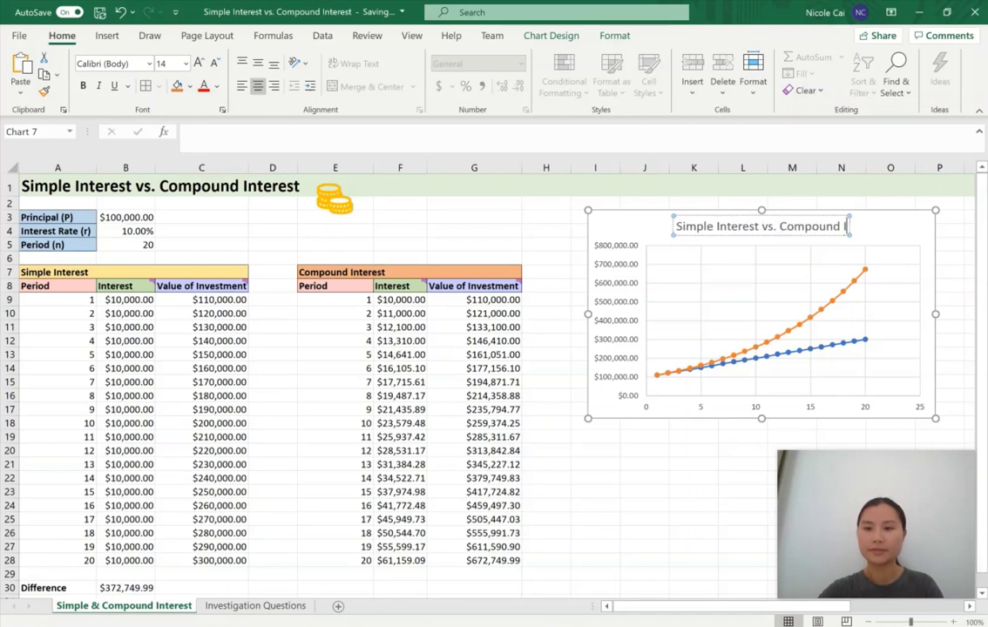
{"action": "type", "text": "nterest"}
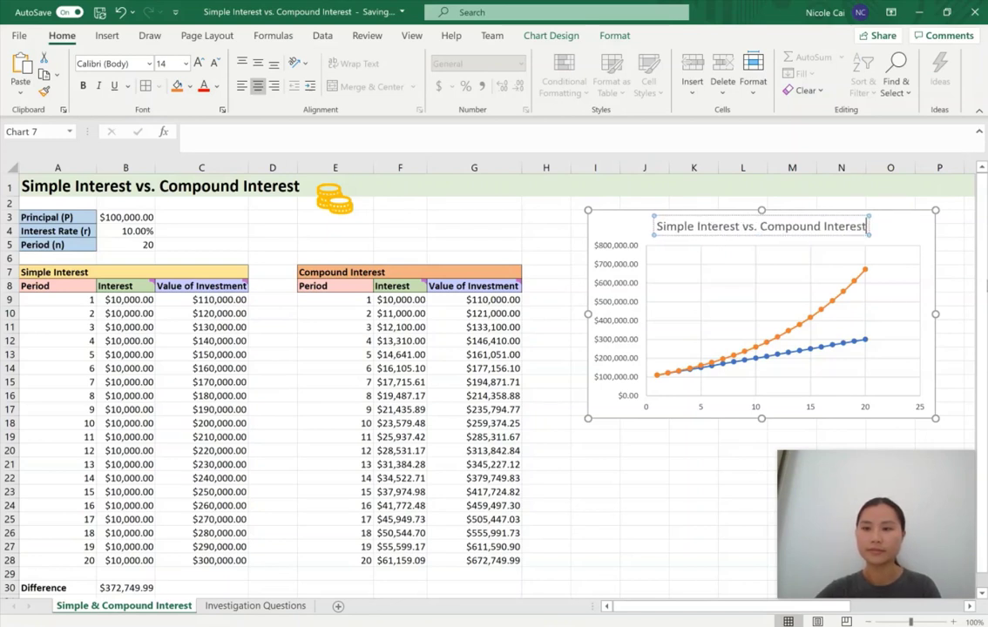
Add a legend to the chart with the Right placement option
{"action": "double_click", "coordinate": [915, 228]}
{"action": "left_click", "coordinate": [974, 175]}
{"action": "left_click", "coordinate": [38, 91]}
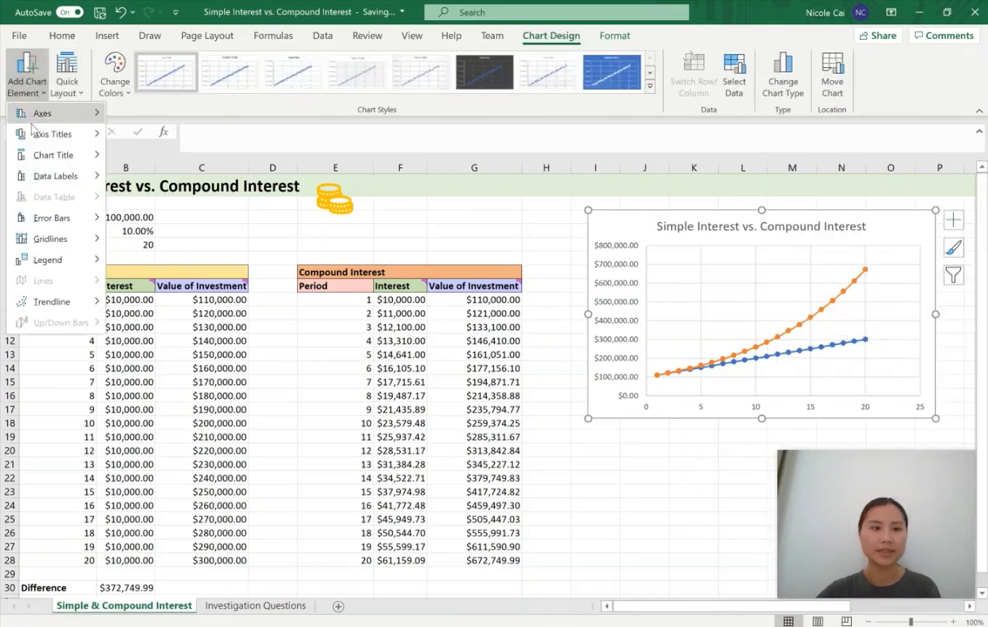
{"action": "mouse_move", "coordinate": [47, 260]}
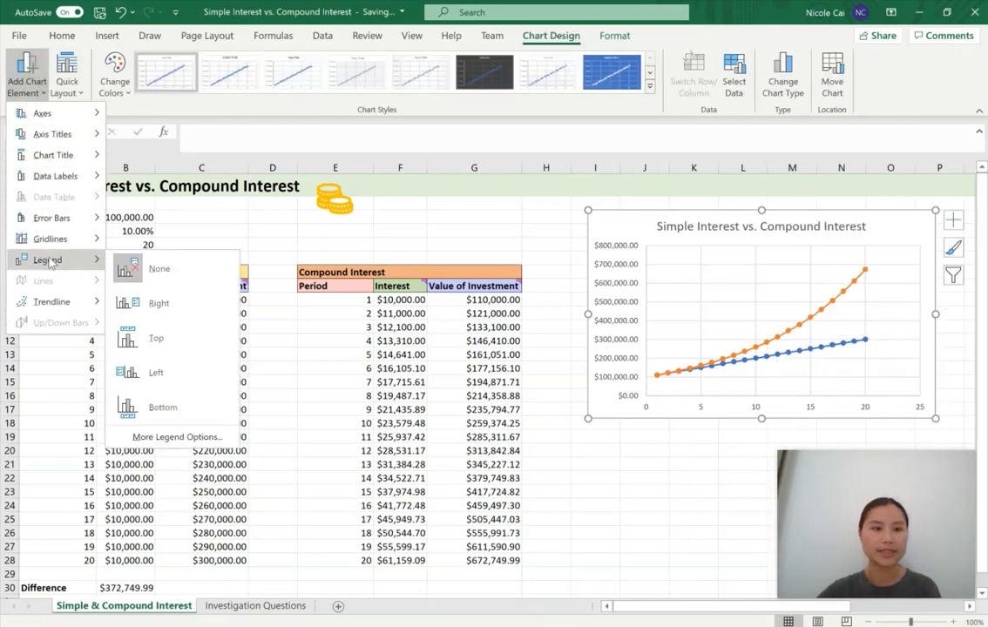
{"action": "left_click", "coordinate": [155, 303]}
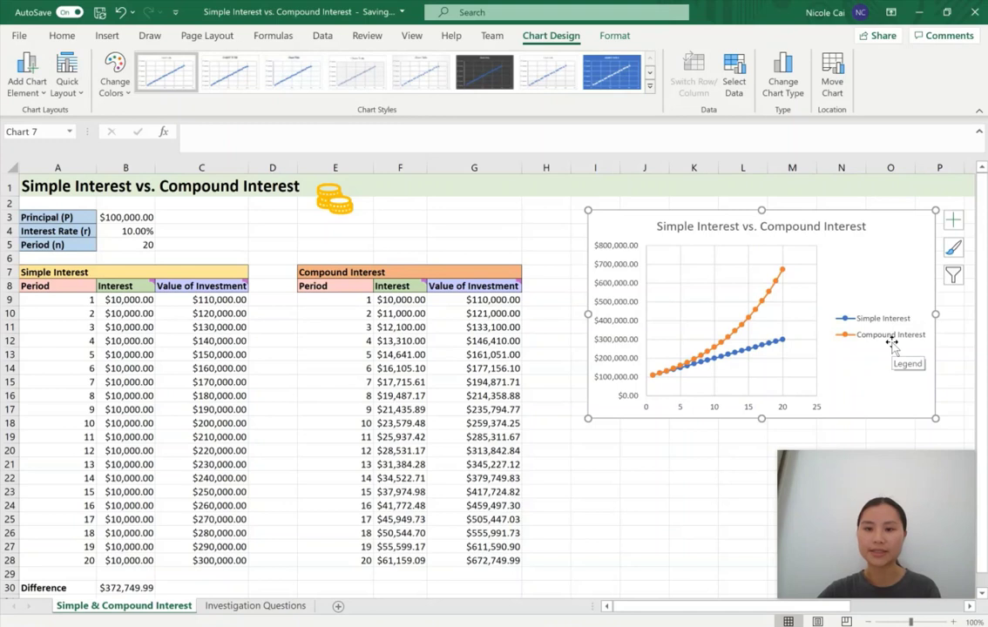
Add a primary horizontal axis title to the chart and set its text to Years
{"action": "left_click", "coordinate": [24, 78]}
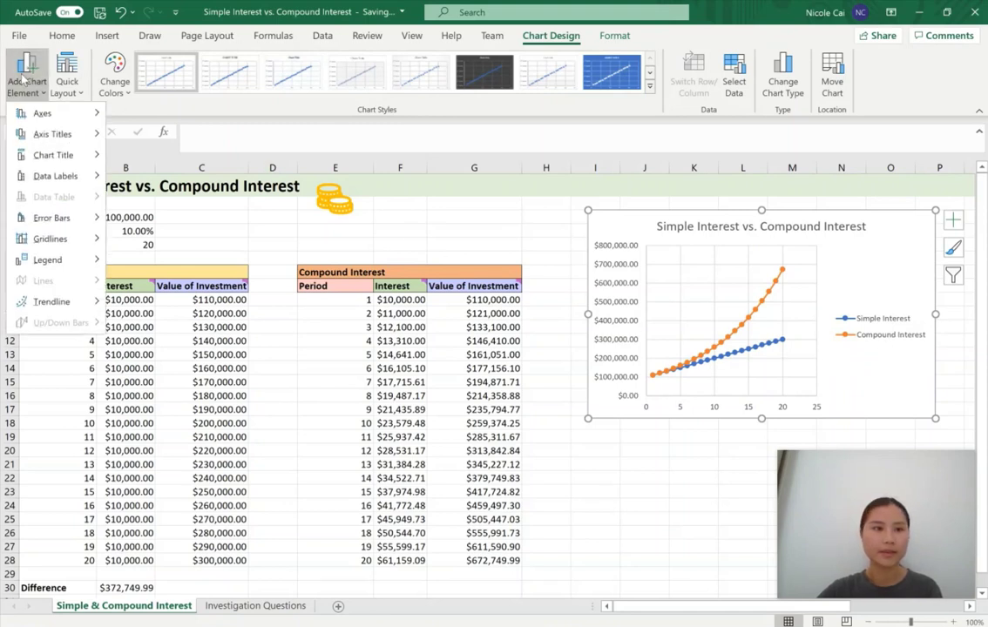
{"action": "mouse_move", "coordinate": [39, 135]}
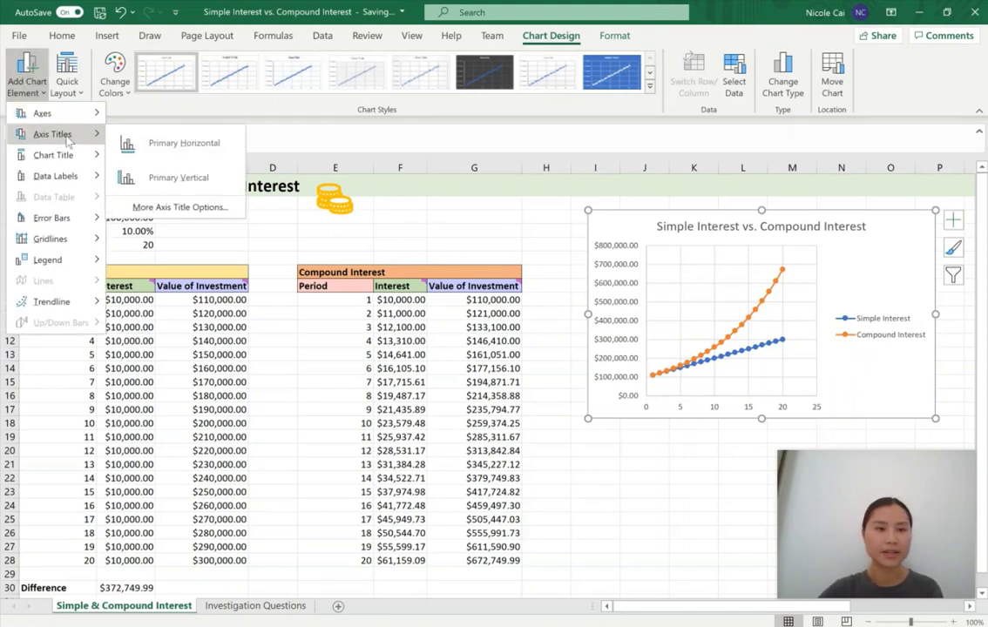
{"action": "left_click", "coordinate": [155, 155]}
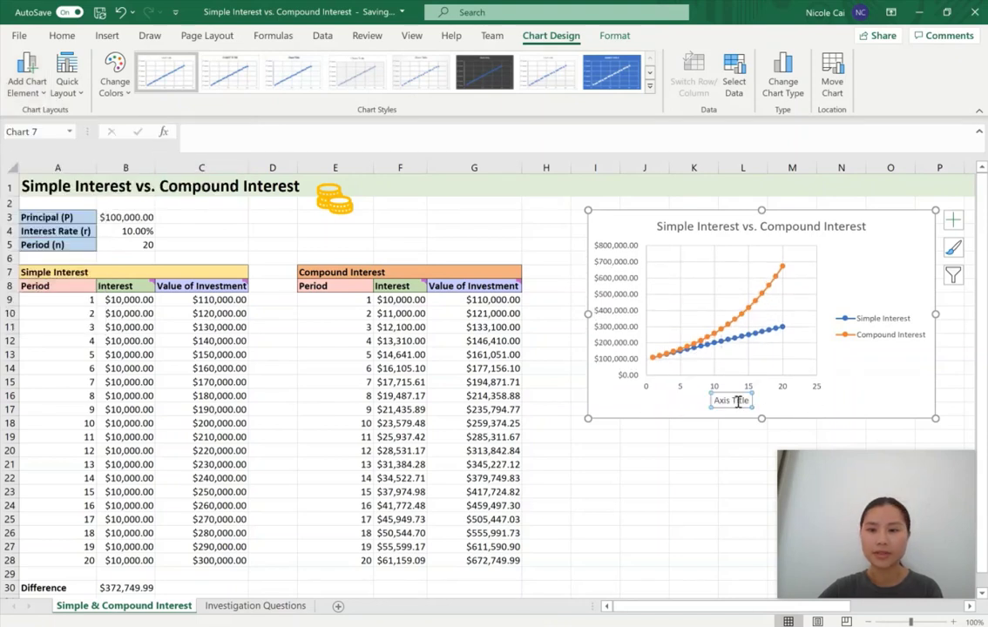
{"action": "left_click", "coordinate": [736, 401]}
{"action": "key", "text": "ctrl+a"}
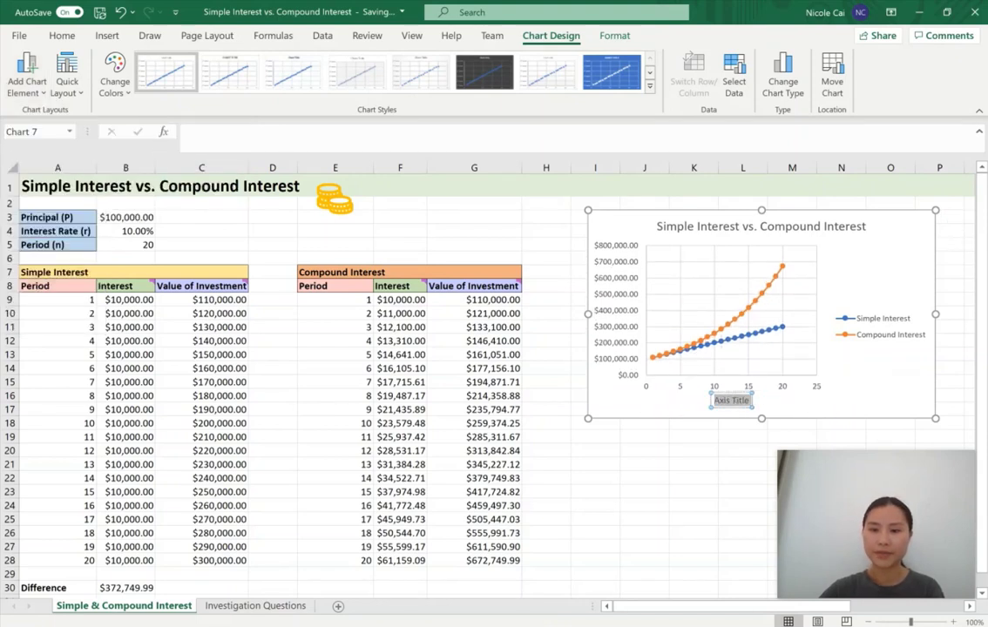
{"action": "type", "text": "Years"}
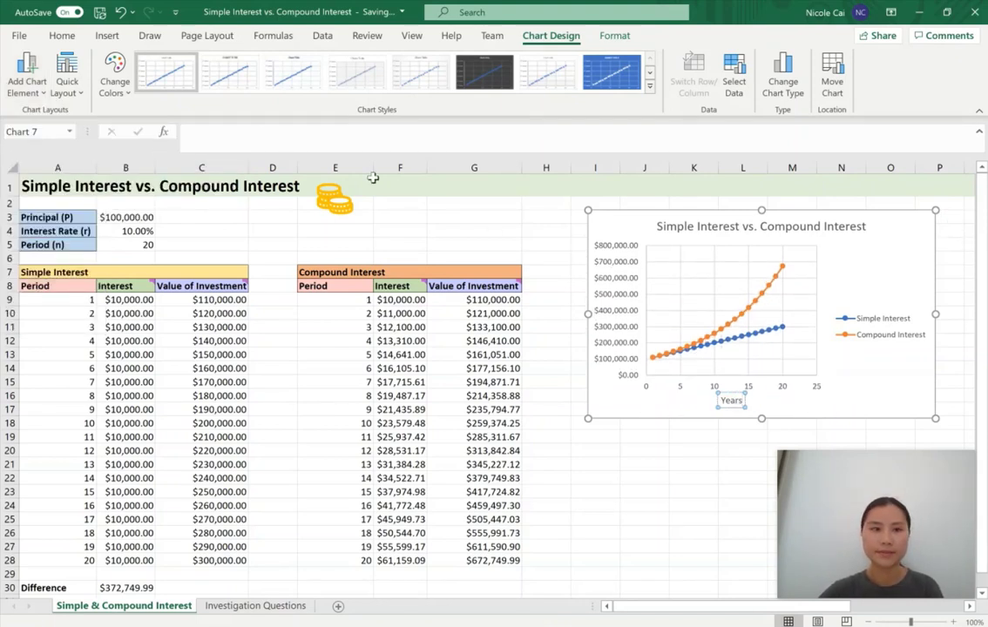
Add a primary vertical axis title reading Value of Investment and deselect the chart
{"action": "left_click", "coordinate": [26, 79]}
{"action": "mouse_move", "coordinate": [48, 135]}
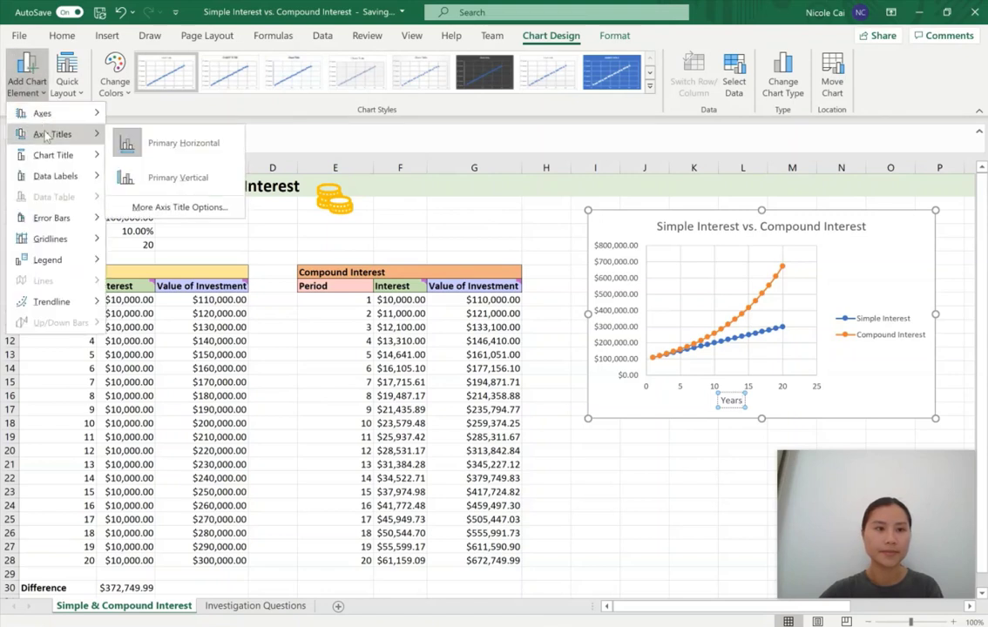
{"action": "left_click", "coordinate": [178, 177]}
{"action": "left_click_drag", "start_coordinate": [608, 297], "coordinate": [610, 332]}
{"action": "type", "text": "Value of Investment"}
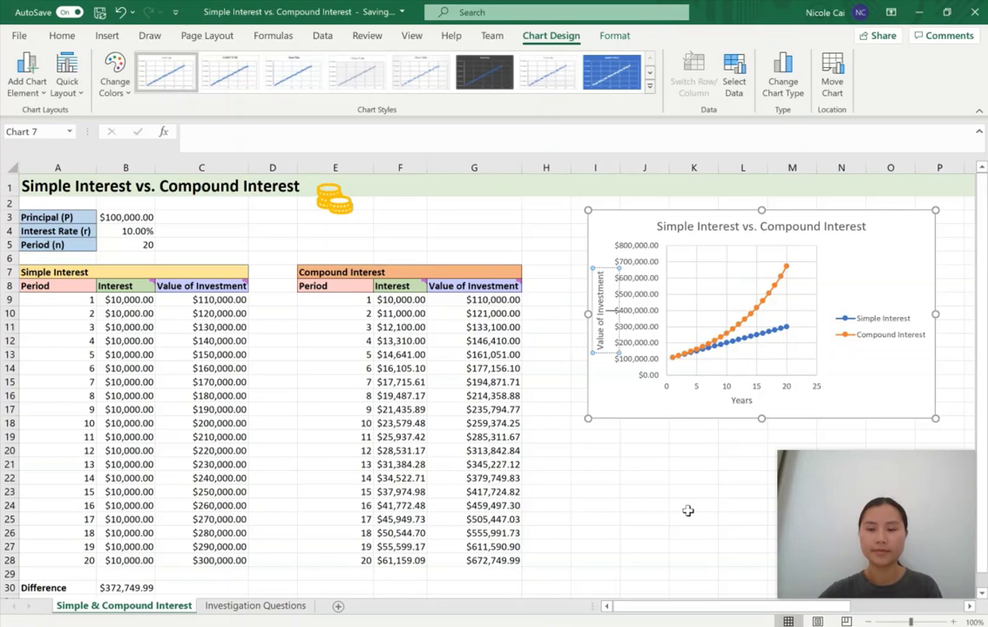
{"action": "left_click", "coordinate": [689, 511]}
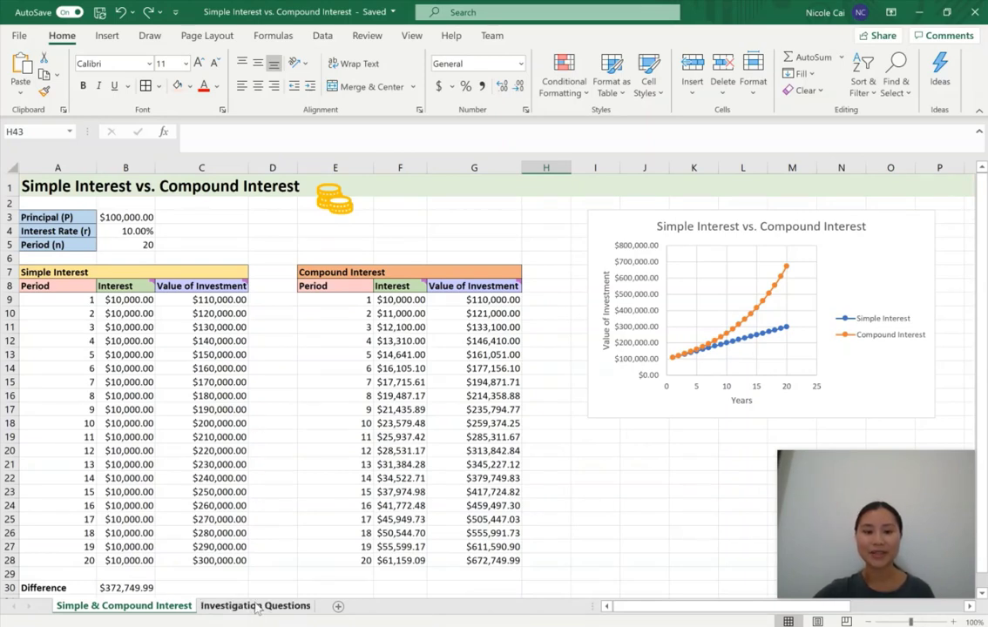
Switch to the Investigation Questions worksheet to read its questions
{"action": "left_click", "coordinate": [255, 606]}
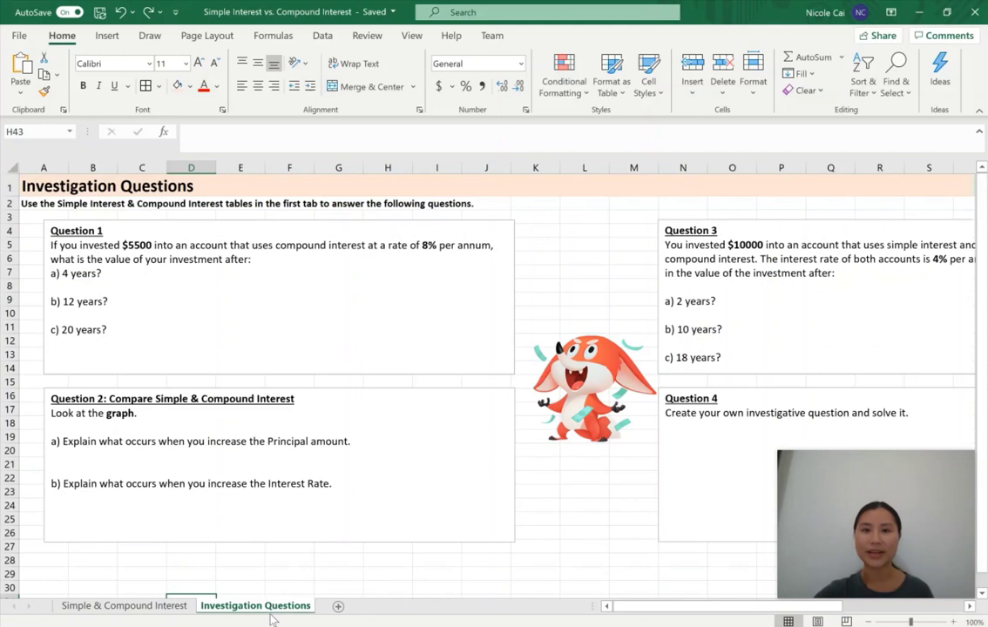